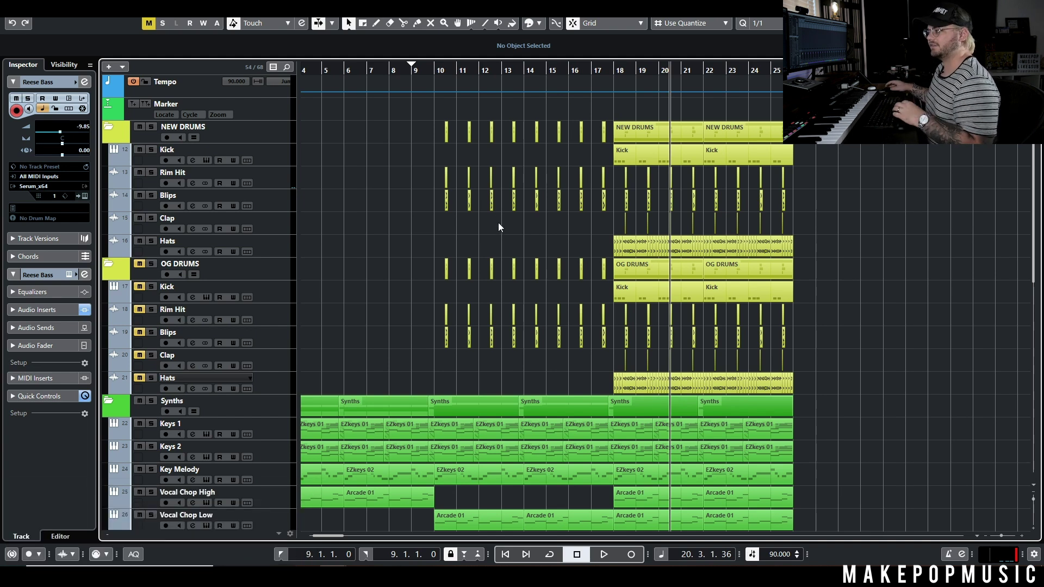
Step: Unmute and solo the OG DRUMS folder track and make it the selected track
left_click(142, 263)
left_click(151, 263)
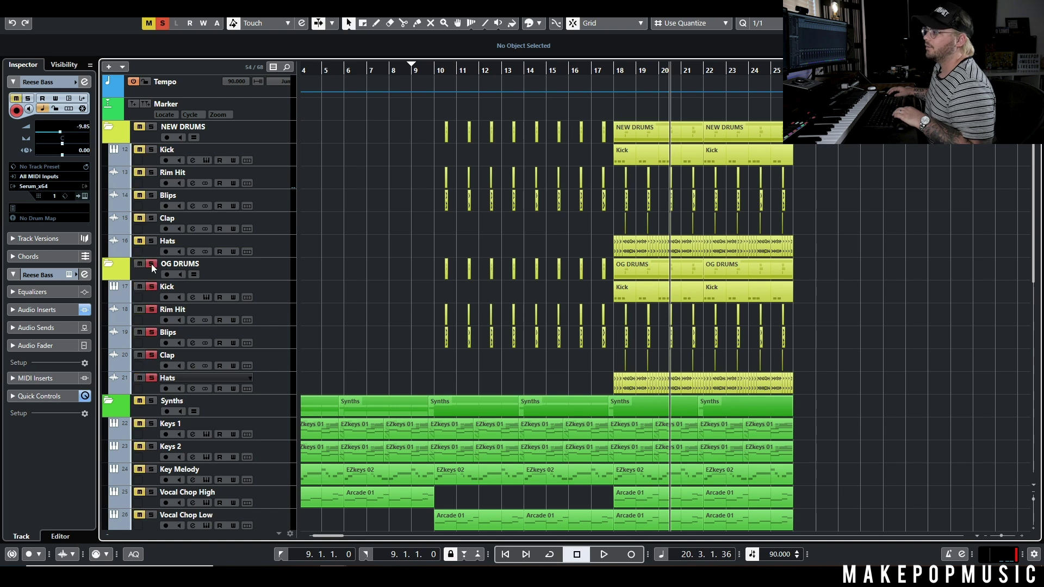
left_click(266, 271)
scroll(399, 298, "up", 2)
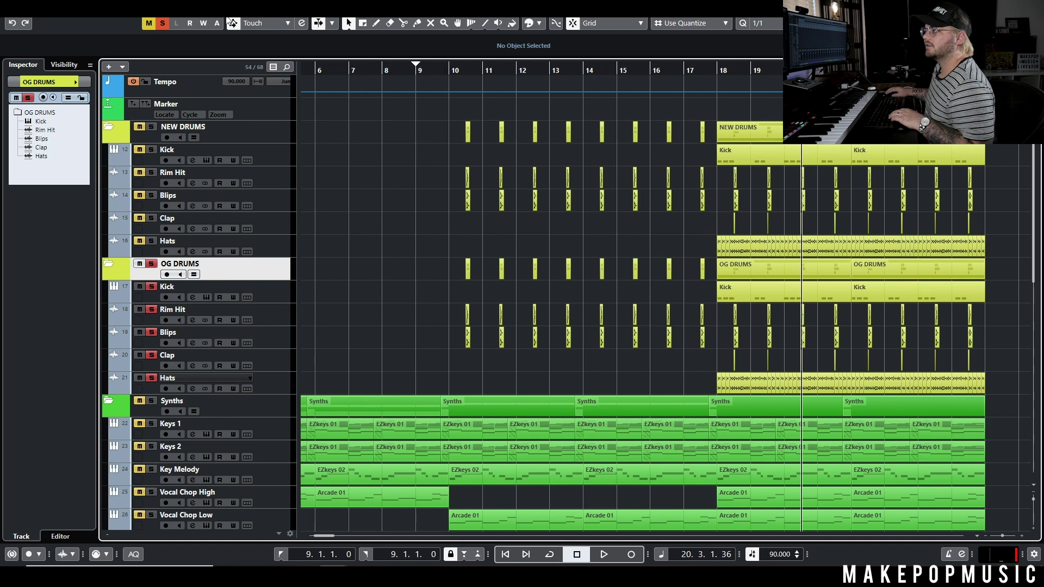
Step: Clear the active solos, solo only the Blips track in OG DRUMS, and play it from bar 10
left_click(162, 24)
left_click(151, 332)
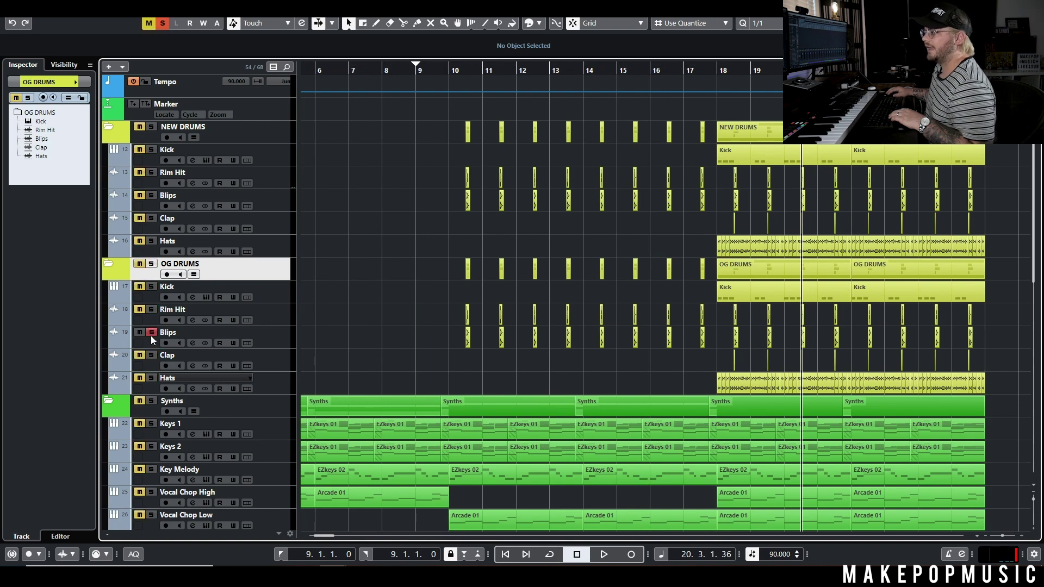
left_click(458, 70)
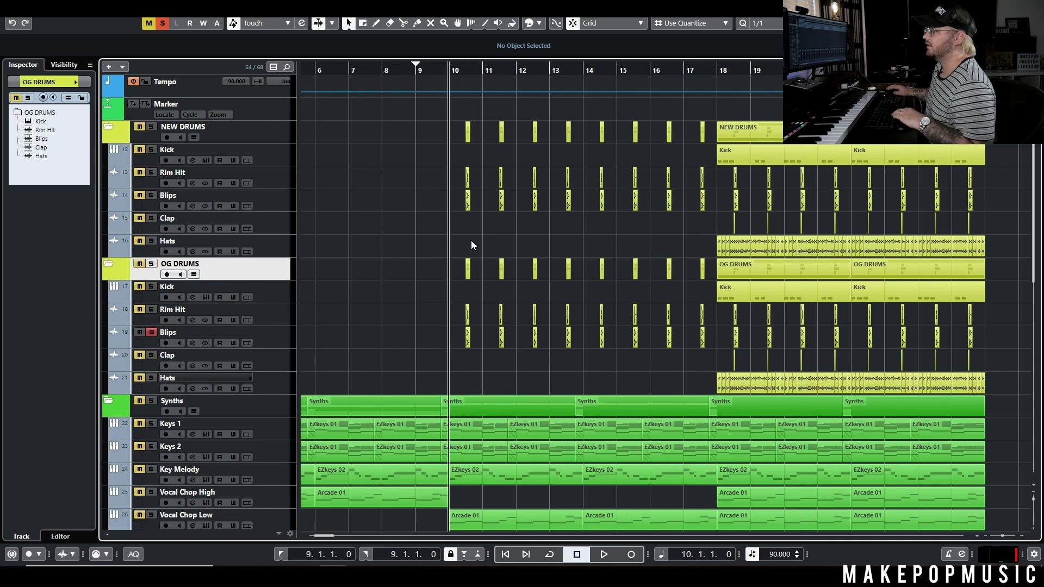
key("space")
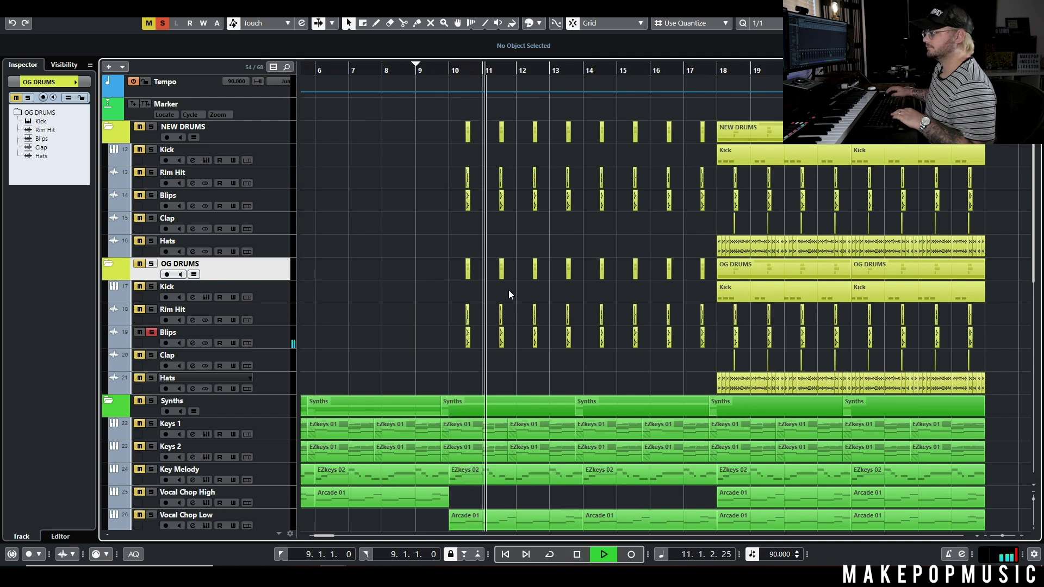
key("space")
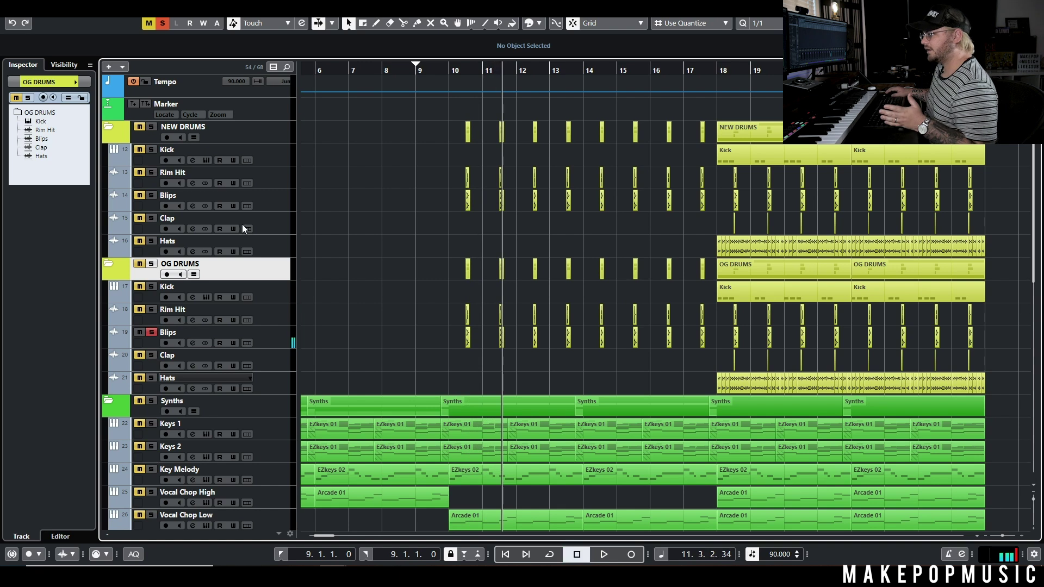
Step: Solo the Synths folder together with the OG DRUMS Blips, play from bar 10, and raise the Blips volume to -3.35
left_click(151, 401)
left_click_drag(461, 69, 462, 78)
key("space")
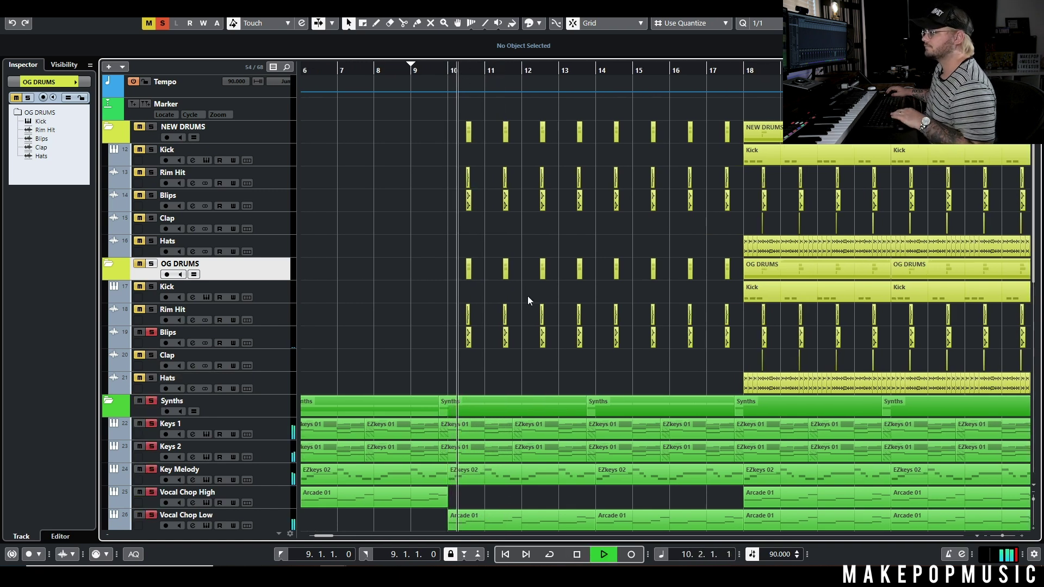
left_click(239, 332)
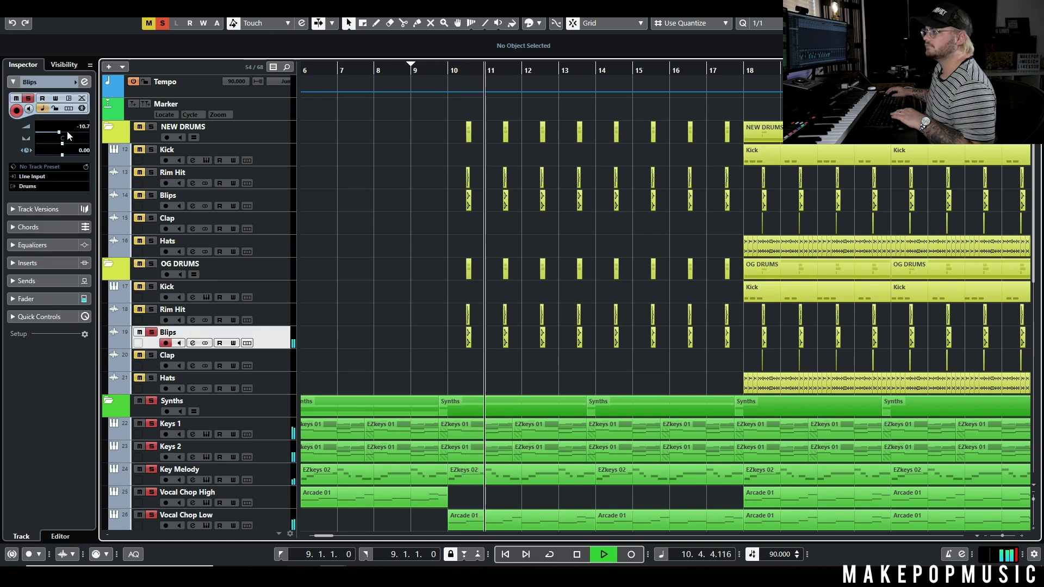
left_click_drag(58, 132, 69, 132)
key("space")
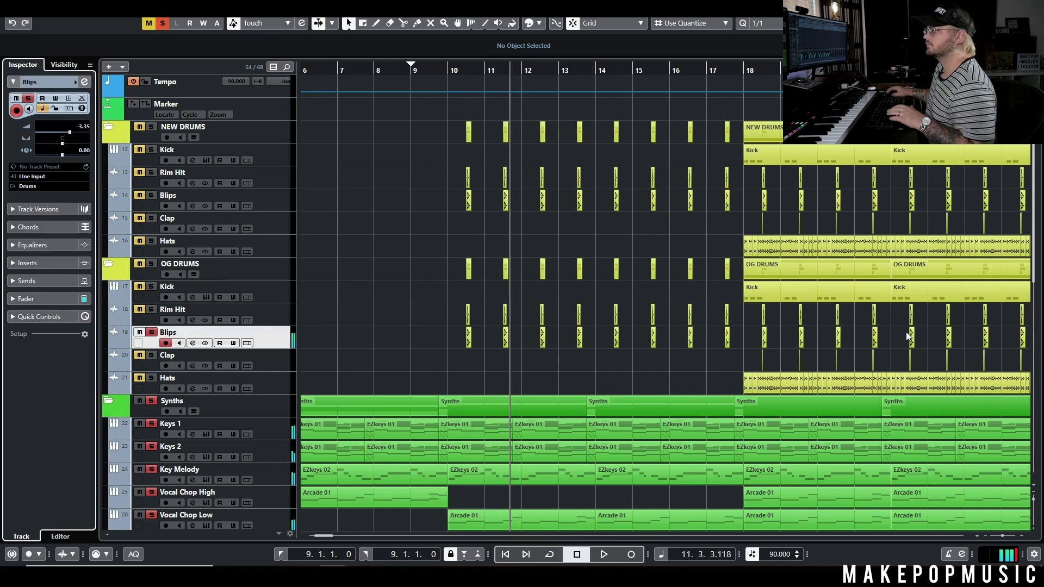
Step: Transpose all the clips on the OG DRUMS Blips track to -2
key("g")
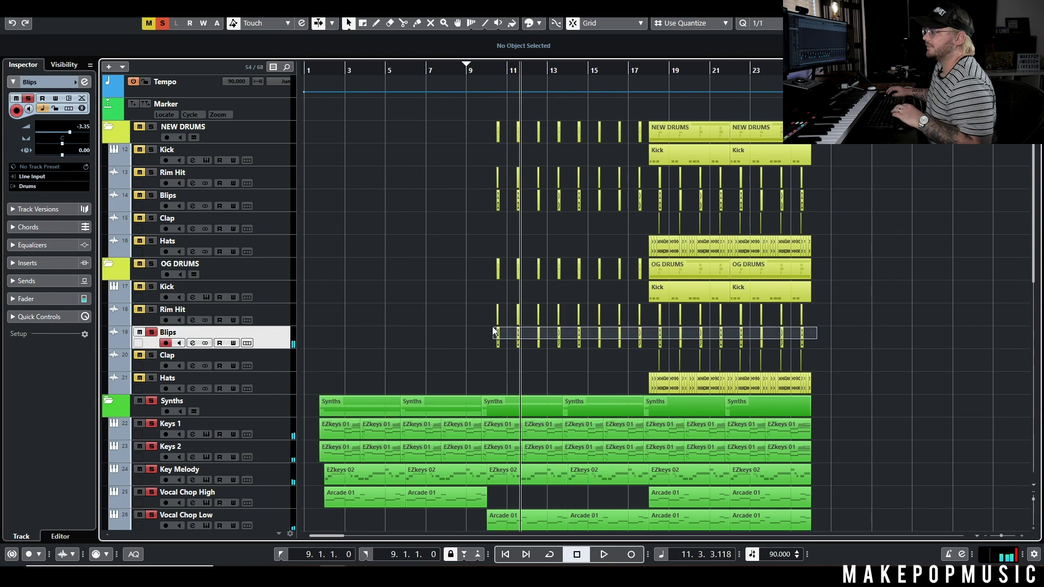
left_click(497, 336)
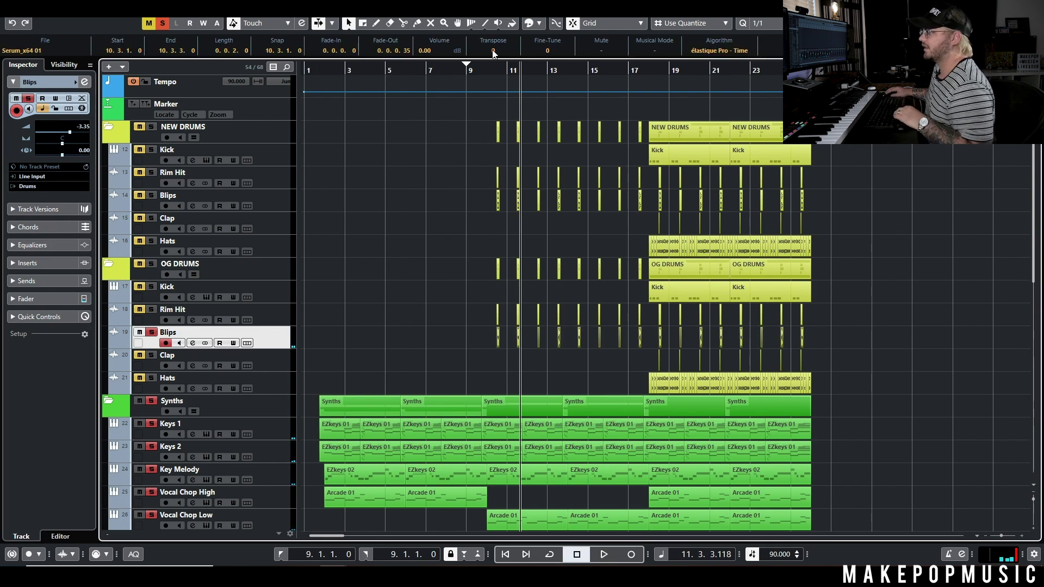
scroll(496, 98, "up", 5)
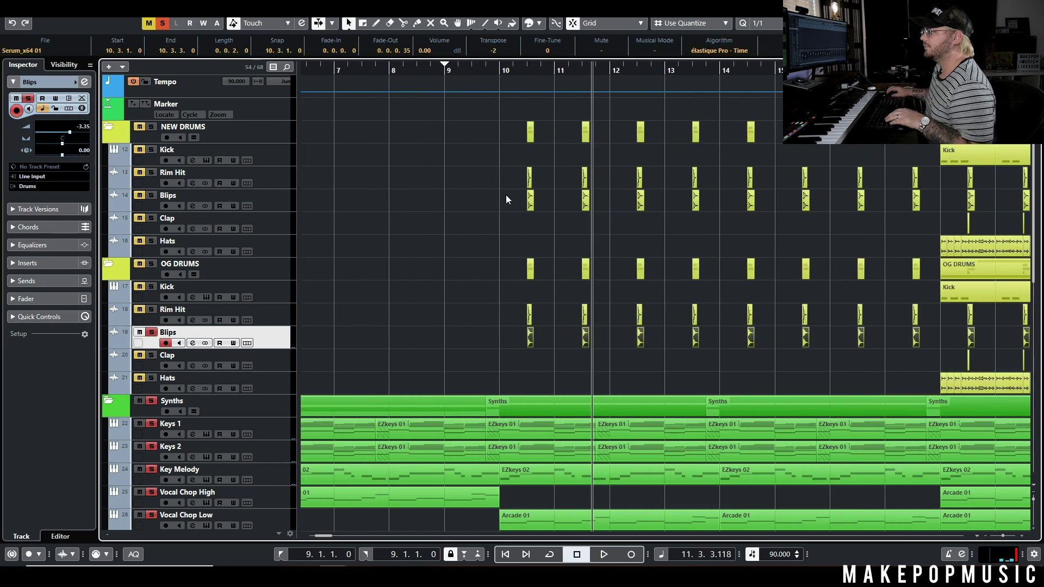
Step: Listen to the transposed Blips with the synths from bar 10, and stop playback
left_click(526, 72)
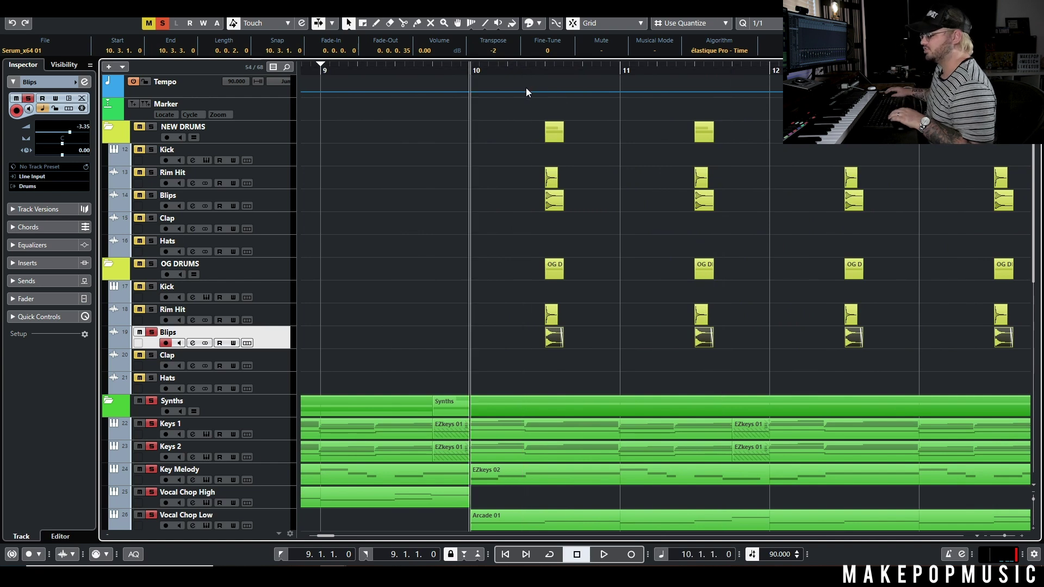
key("space")
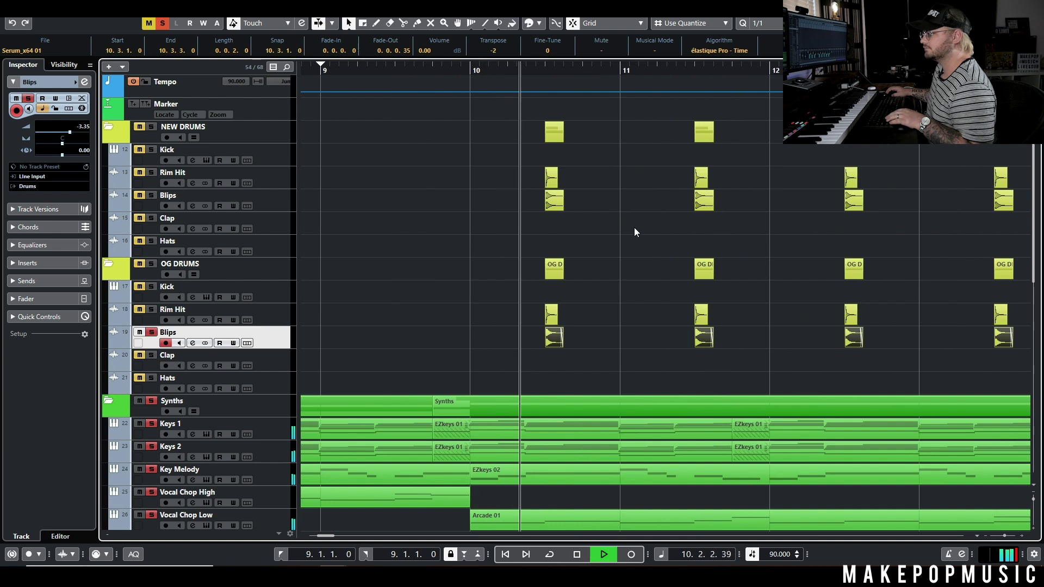
scroll(639, 214, "down", 2)
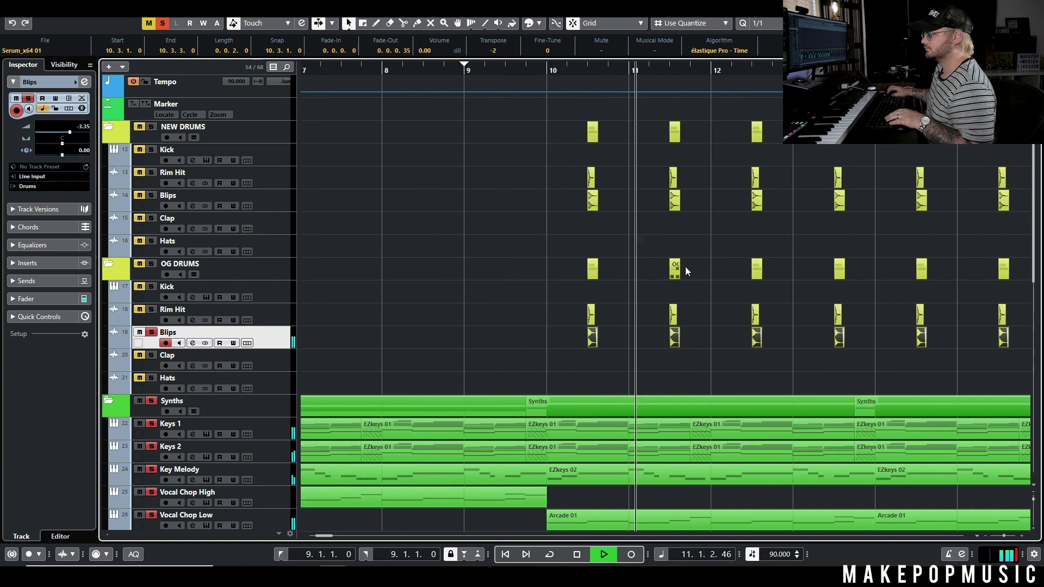
key("space")
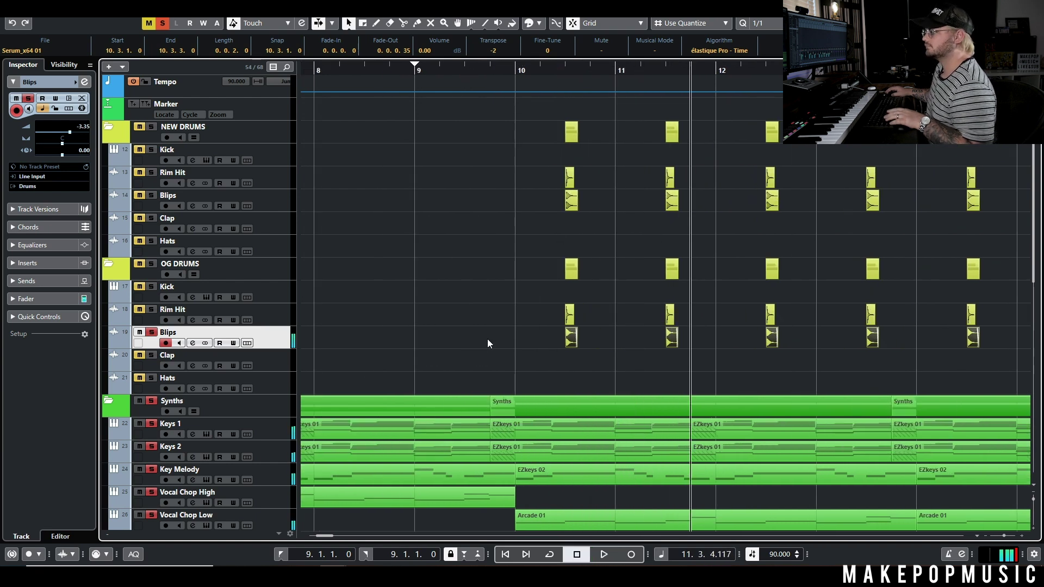
Step: Clear the Blips and Synths solos, solo only the OG DRUMS Rim Hit track, and listen to it from bar 10
scroll(492, 328, "down", 2)
scroll(493, 328, "down", 2)
left_click(151, 333)
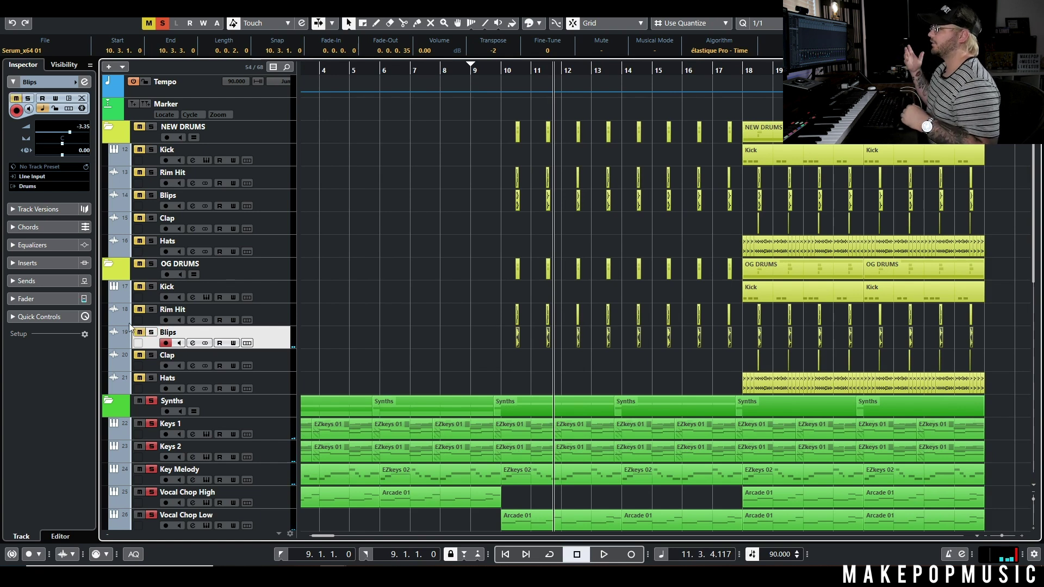
left_click(152, 309)
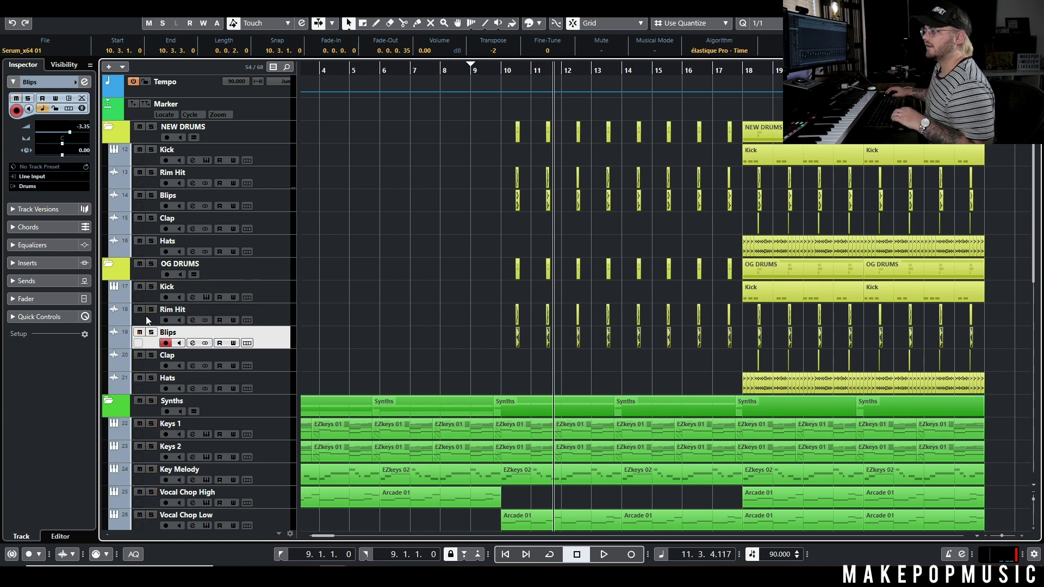
left_click_drag(494, 312, 670, 317)
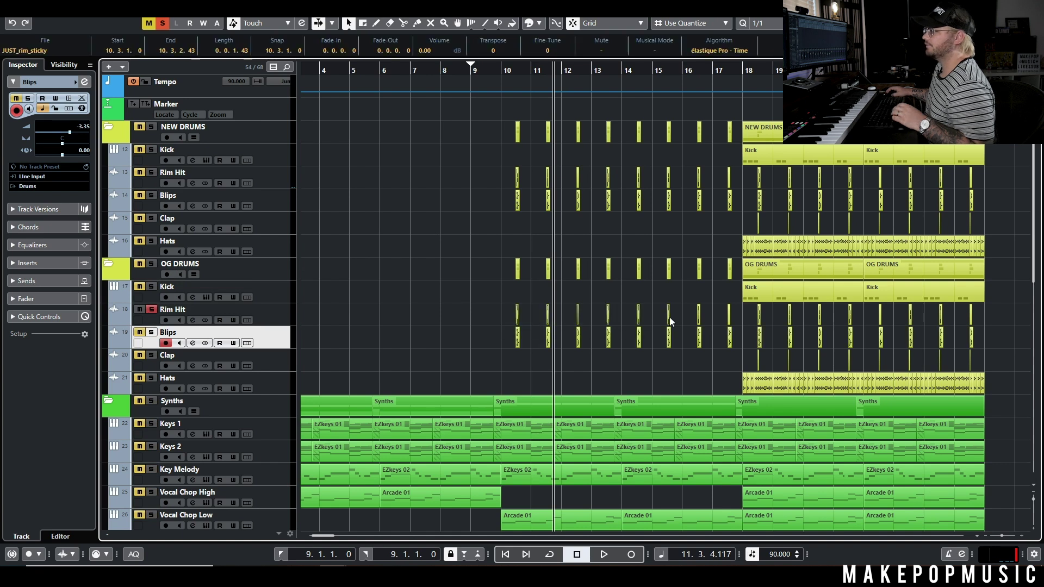
left_click(511, 69)
key("space")
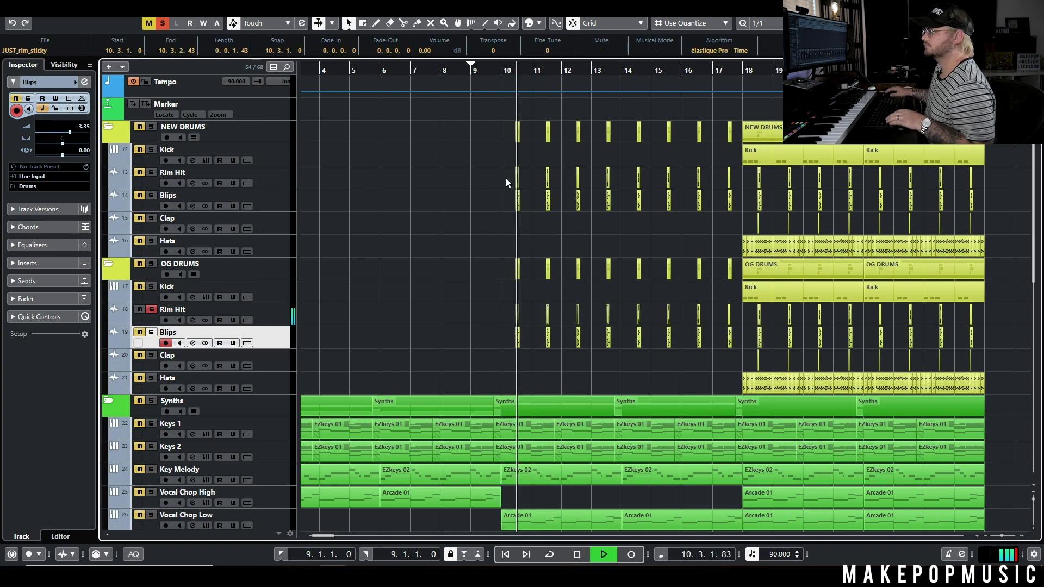
left_click(524, 178)
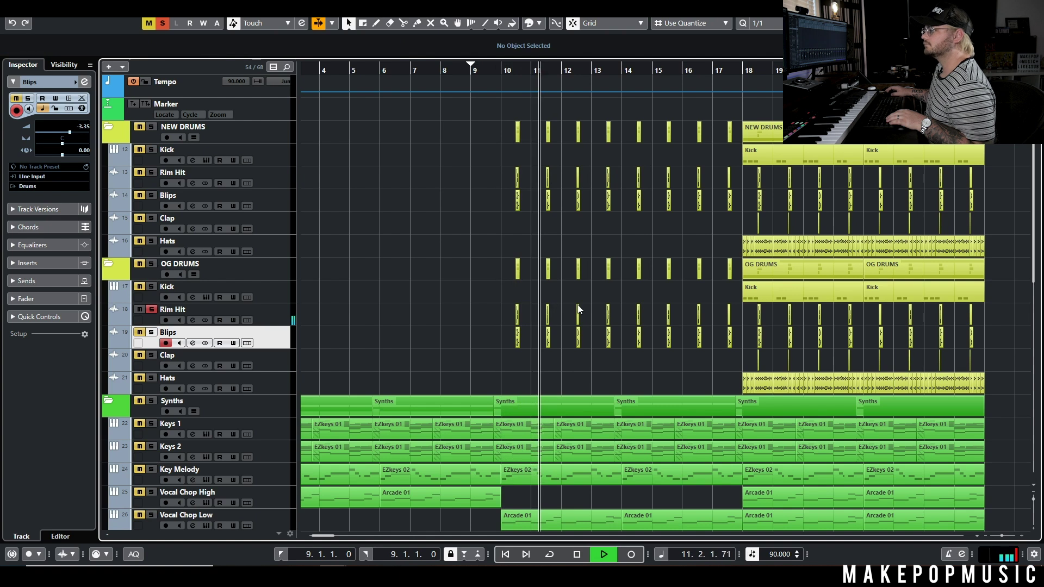
key("space")
Step: Add the OG DRUMS Blips track and the Synths folder to the Rim Hit solo and listen from bar 10
left_click(151, 332)
left_click(513, 69)
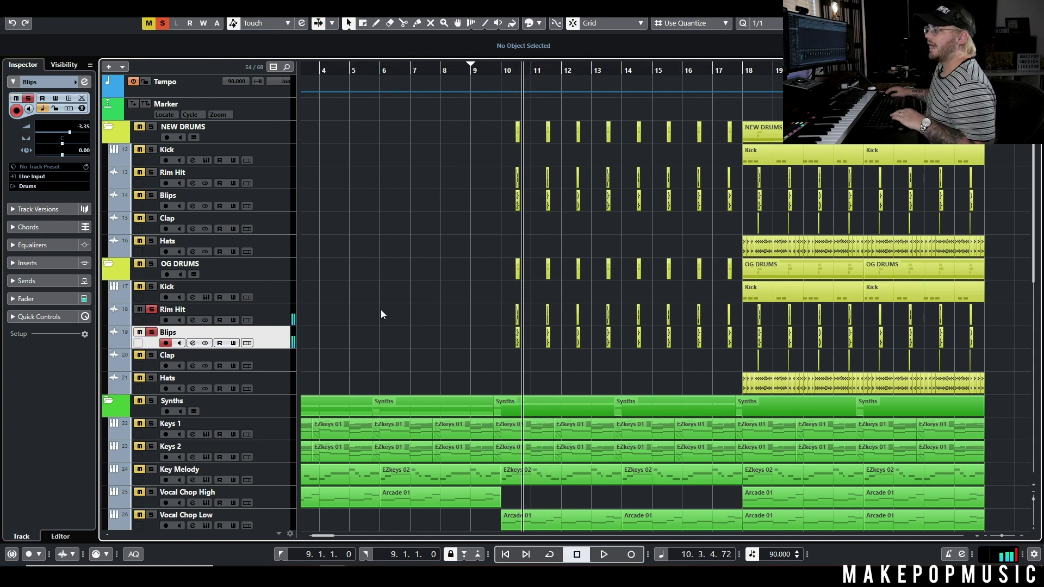
left_click(151, 401)
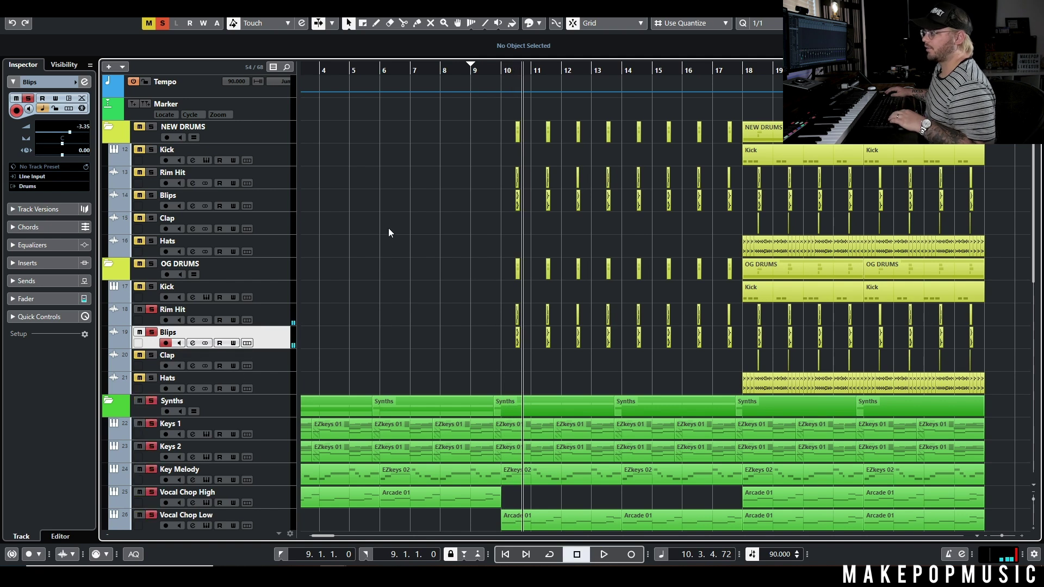
key("space")
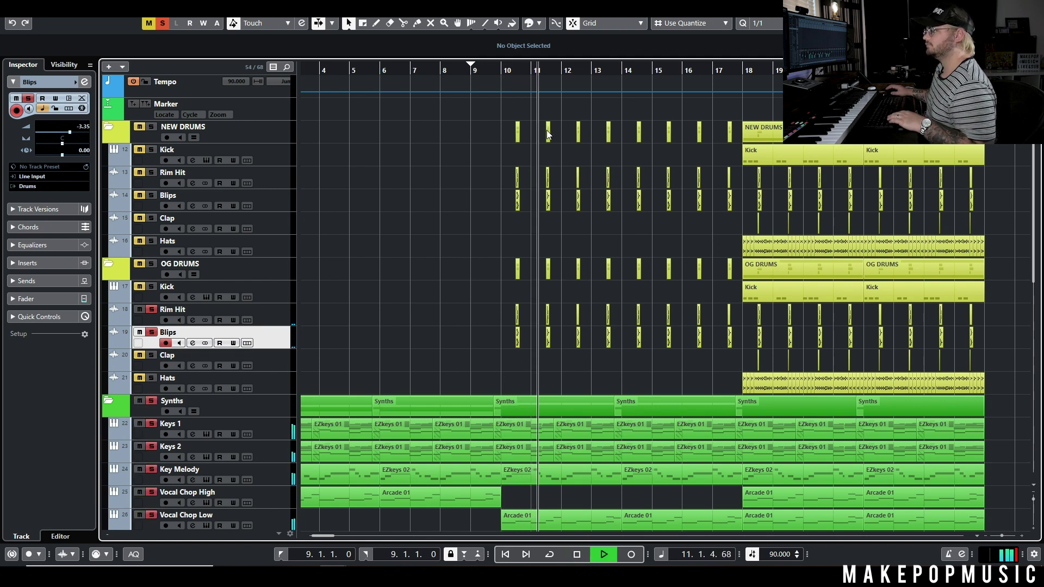
key("space")
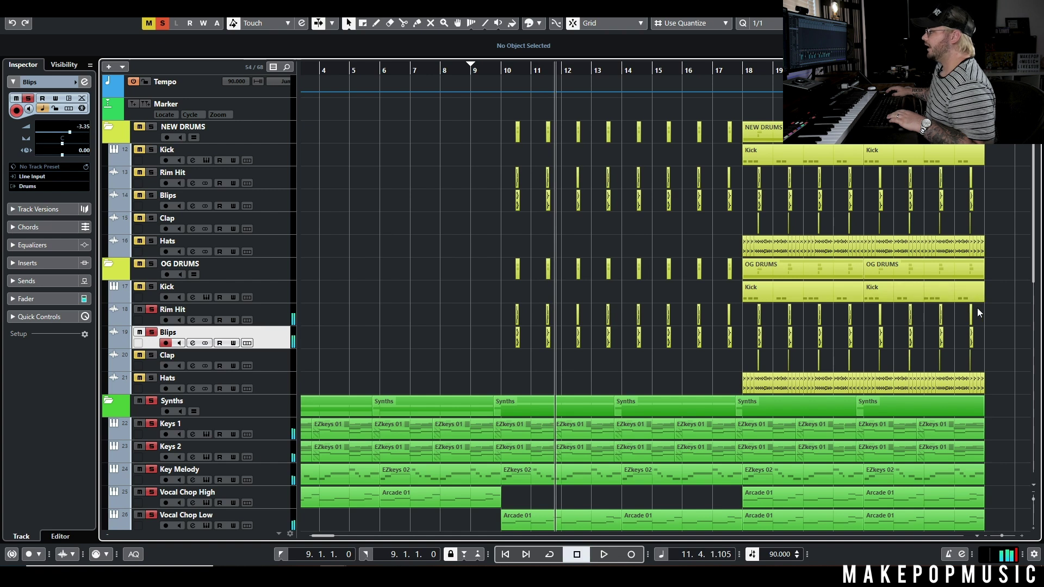
Step: Transpose all the clips on the OG DRUMS Rim Hit track to -8
left_click(479, 312)
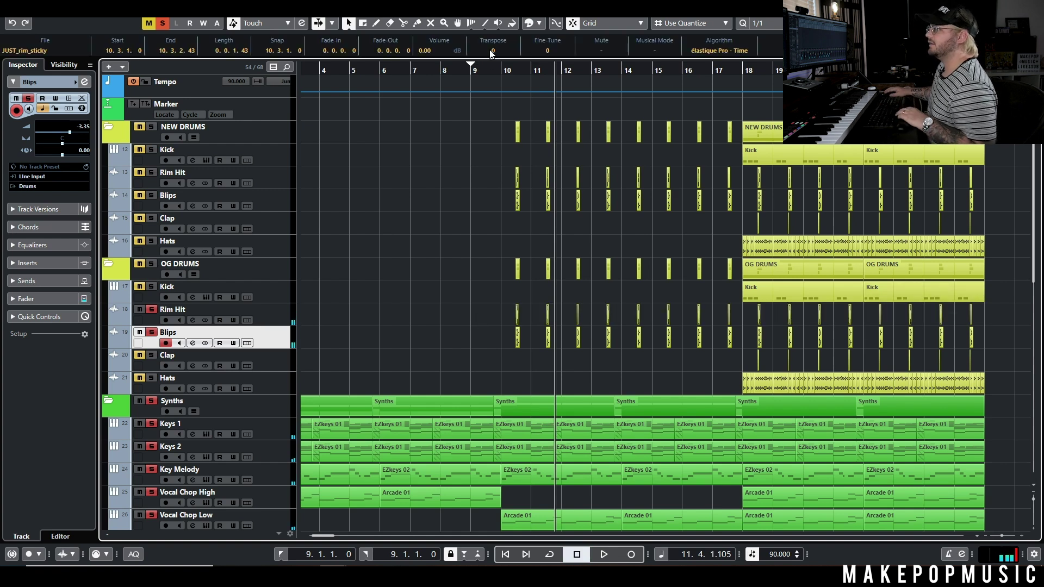
left_click_drag(495, 55, 504, 66)
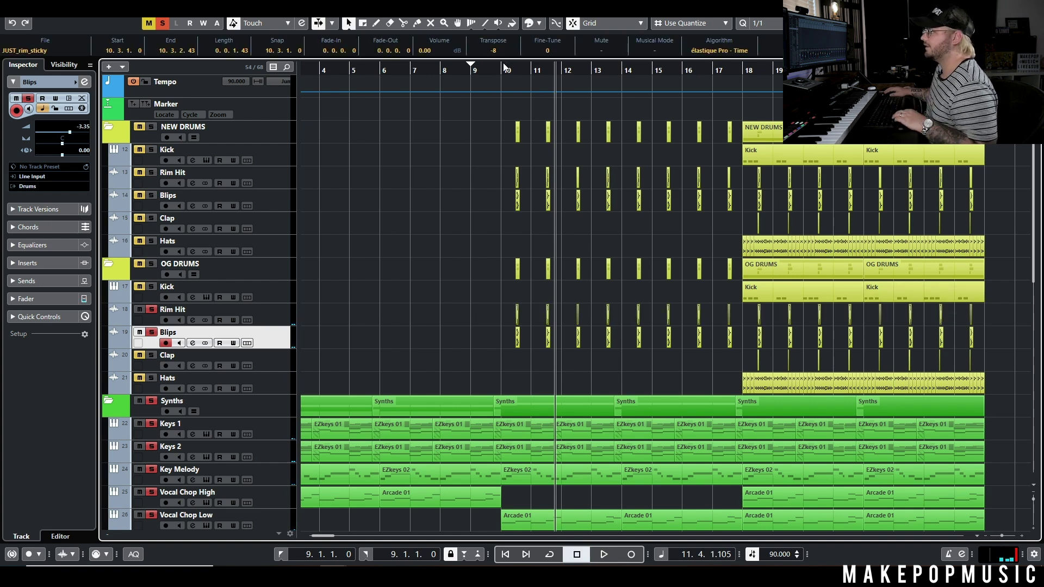
left_click(486, 267)
left_click_drag(1016, 331, 426, 326)
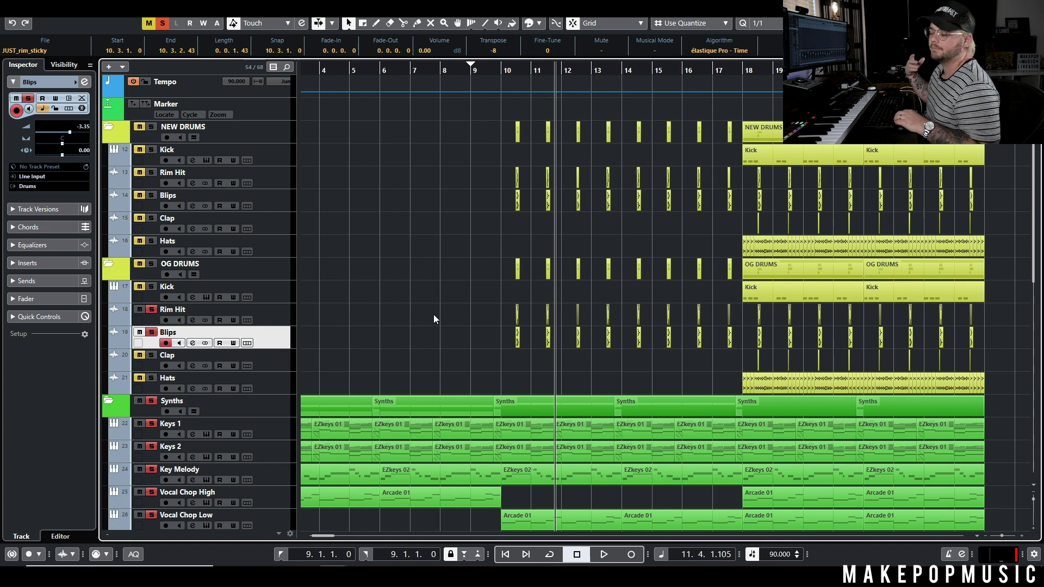
Step: Listen to the transposed Rim Hit with the Blips and synths from bar 10, and stop playback
key("minus")
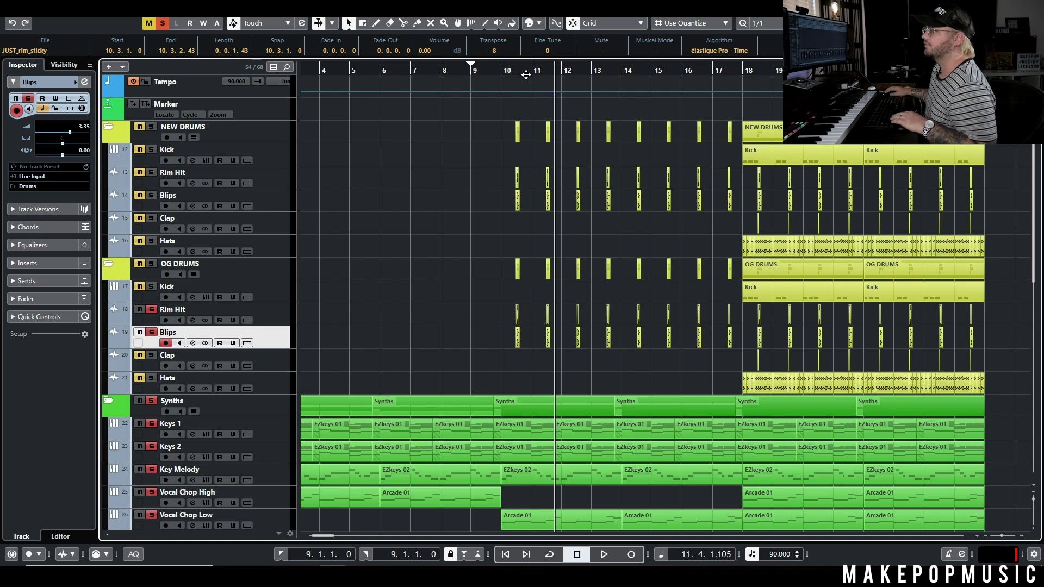
key("h")
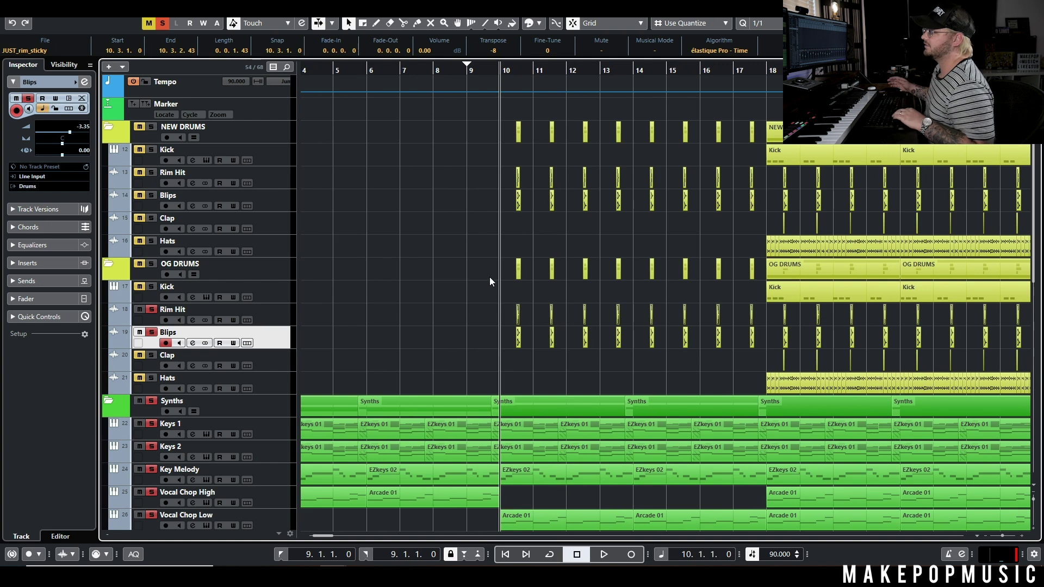
key("space")
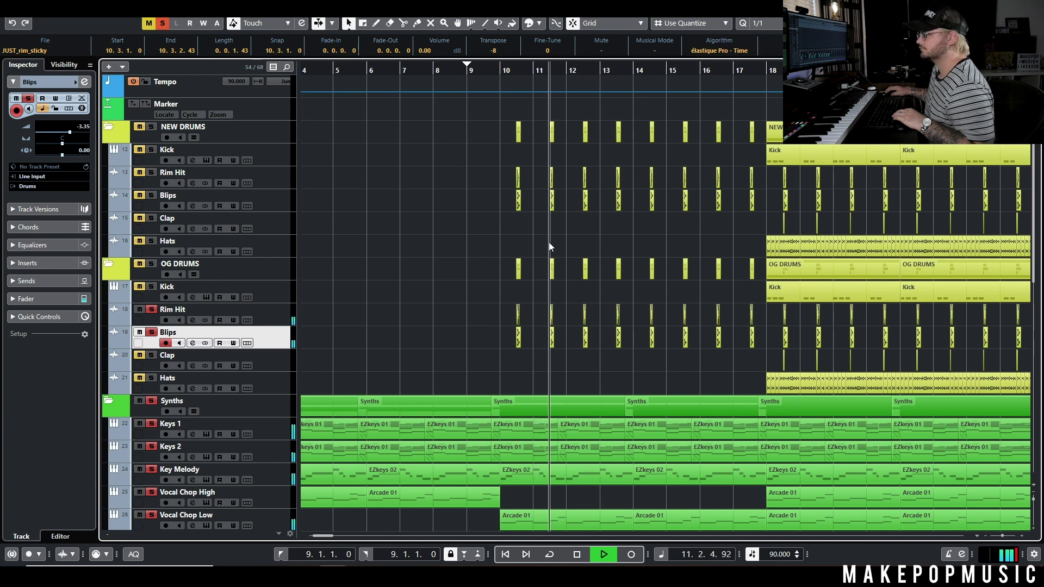
key("space")
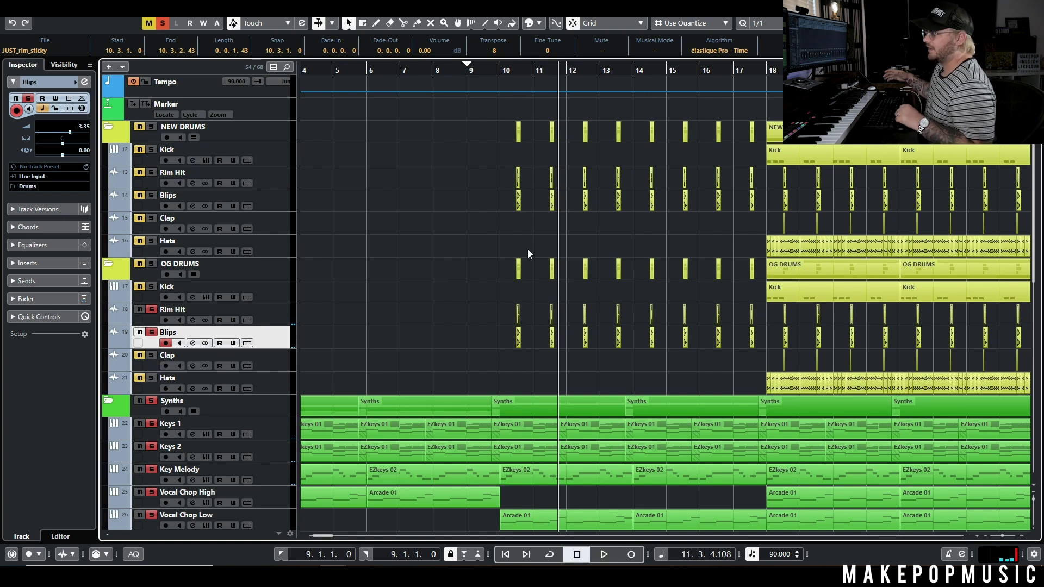
Step: Replace the Blips and Rim Hit solos with the OG DRUMS Kick, keep Synths soloed, and play from bar 18
key("g")
key("g")
left_click(151, 333)
left_click(163, 314)
left_click(151, 309)
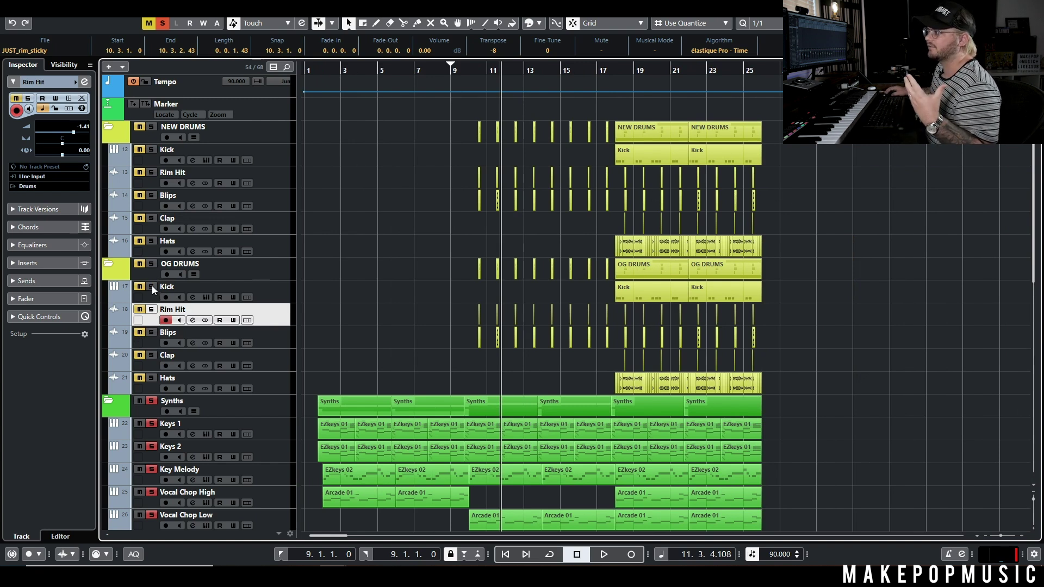
left_click(613, 70)
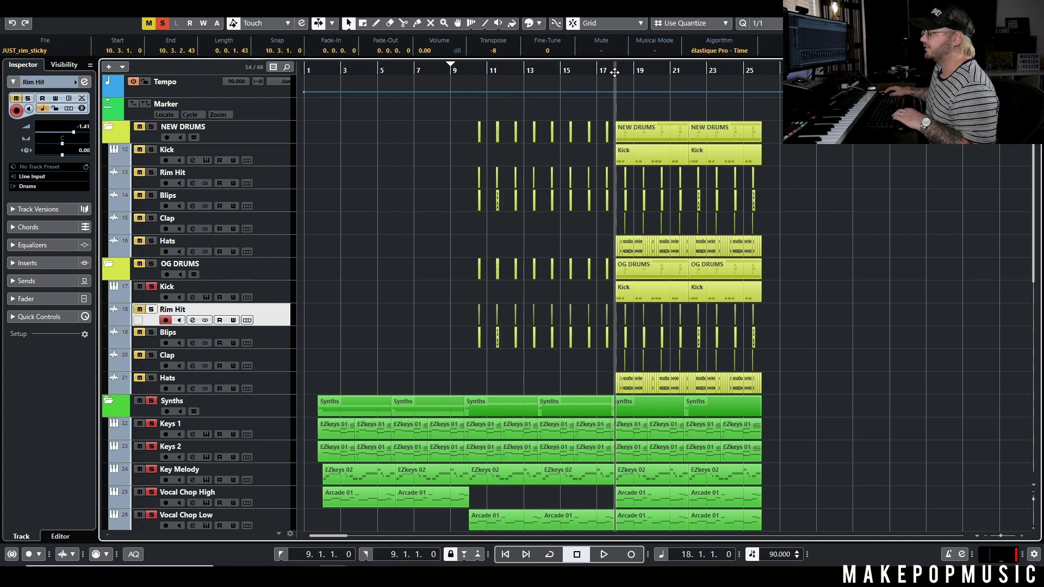
key("space")
left_click(800, 265)
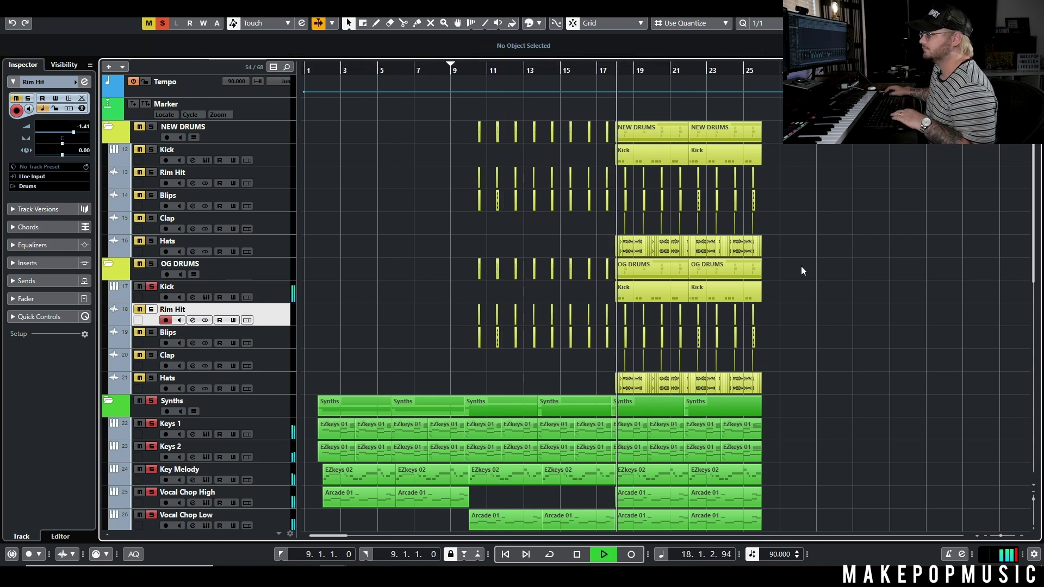
Step: Lower the OG DRUMS Kick volume to -5.45, open its instrument, and stop playback
left_click(273, 296)
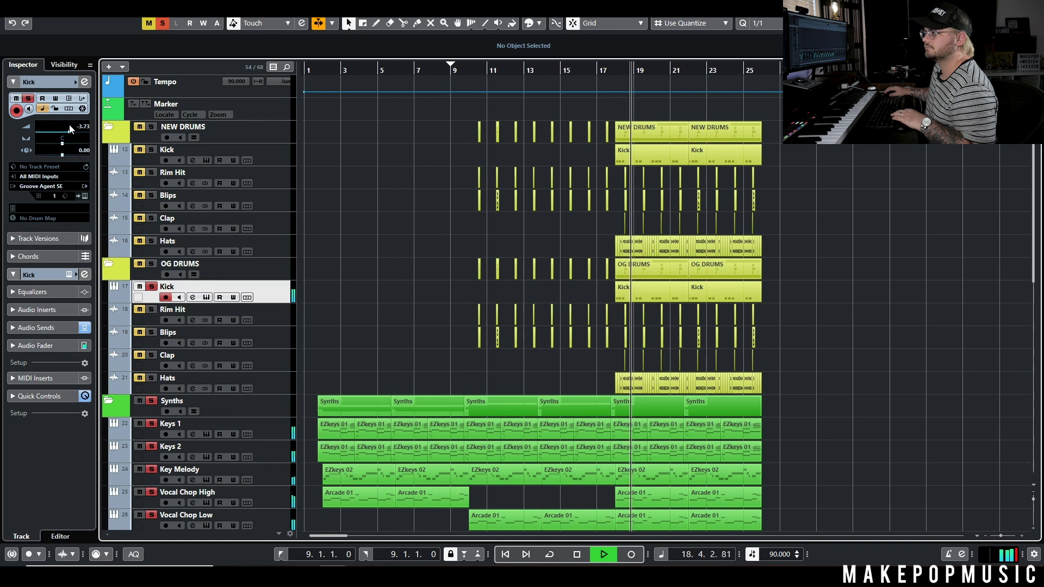
left_click_drag(62, 135, 66, 134)
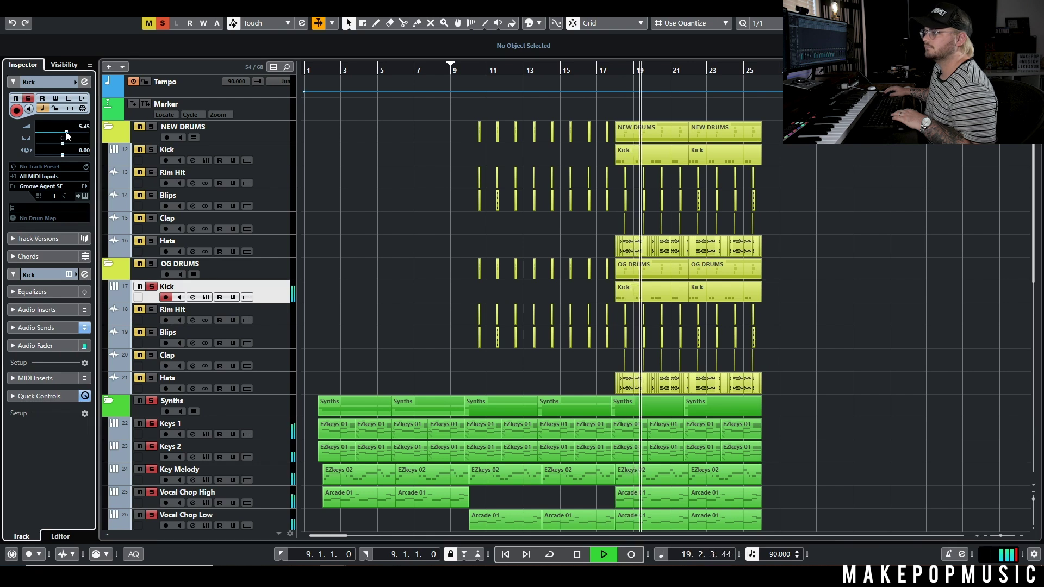
left_click(206, 298)
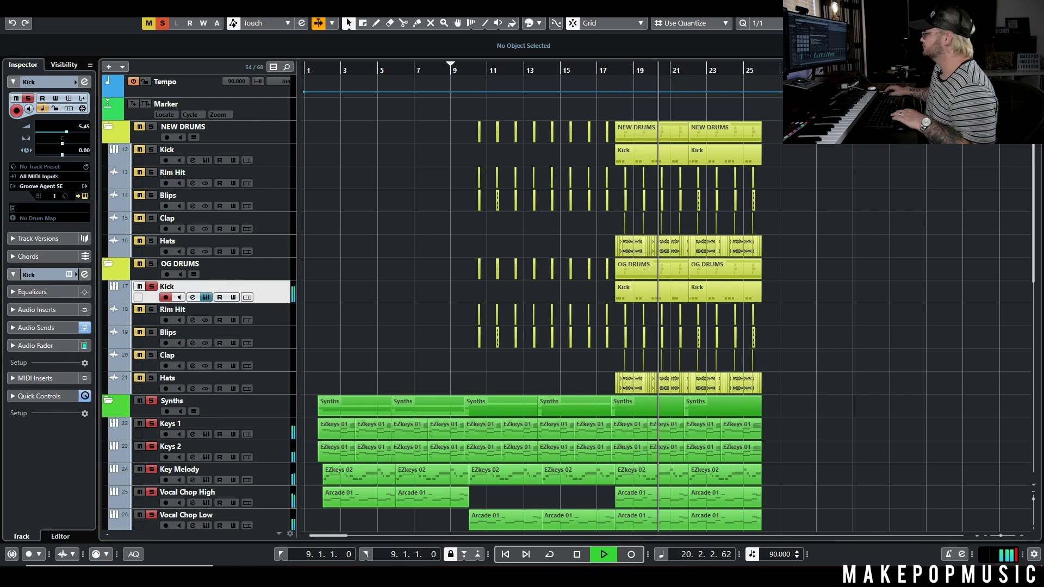
key("space")
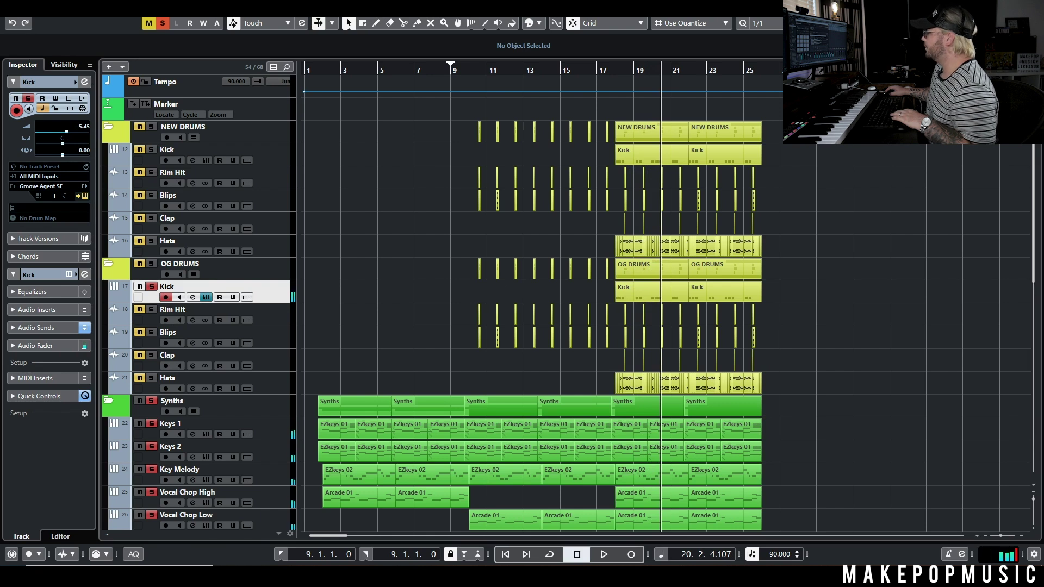
Step: Replay the leveled OG DRUMS Kick against the Synths from bar 18, and stop playback
left_click(613, 75)
key("g")
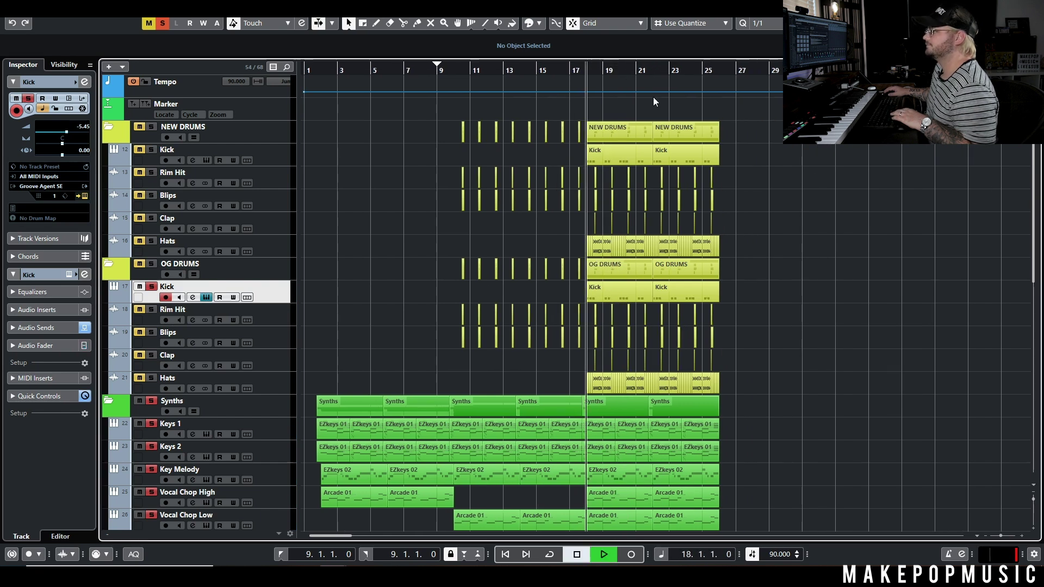
key("space")
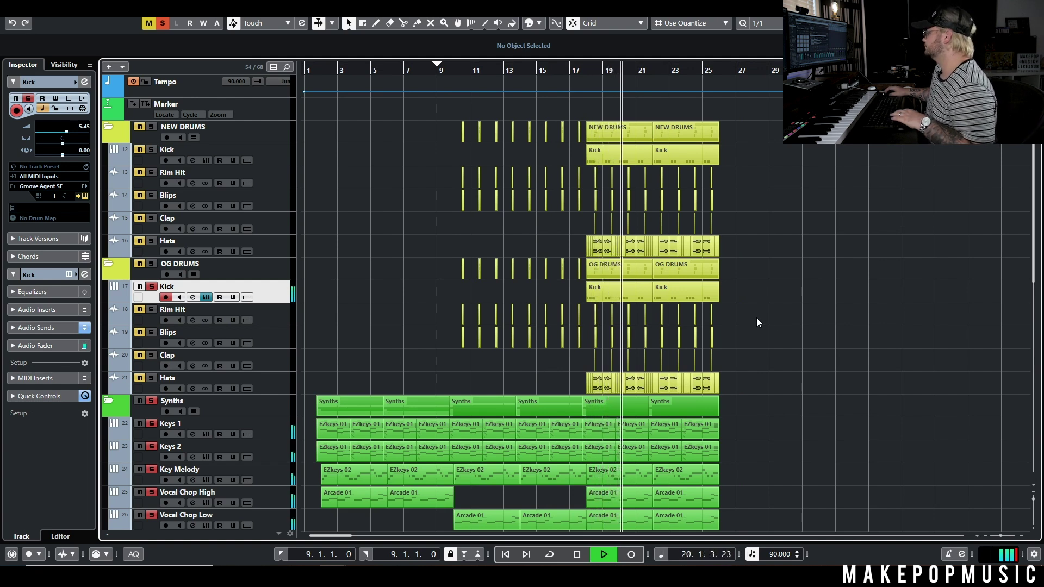
key("space")
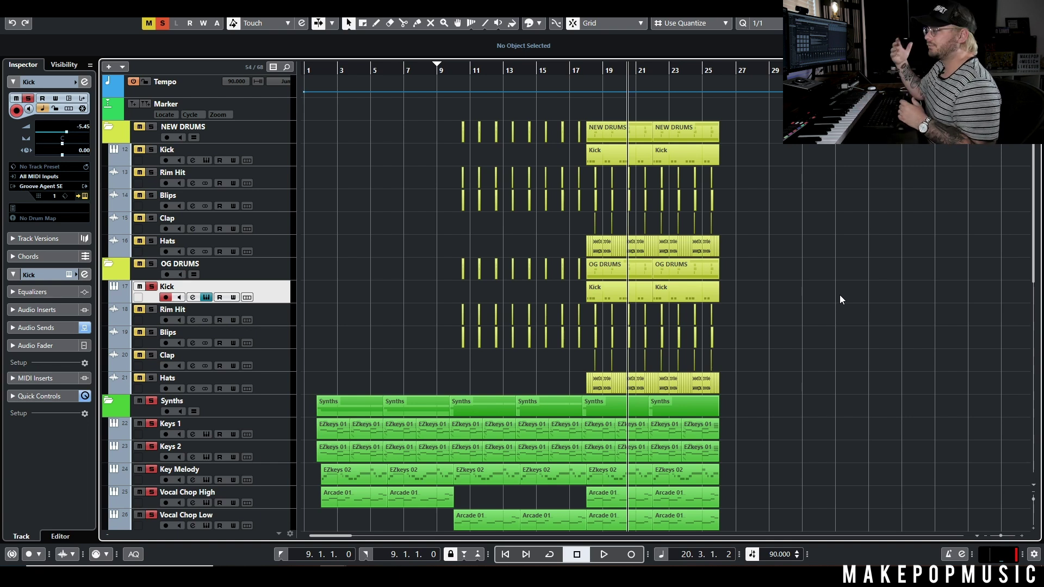
left_click_drag(681, 142, 533, 159)
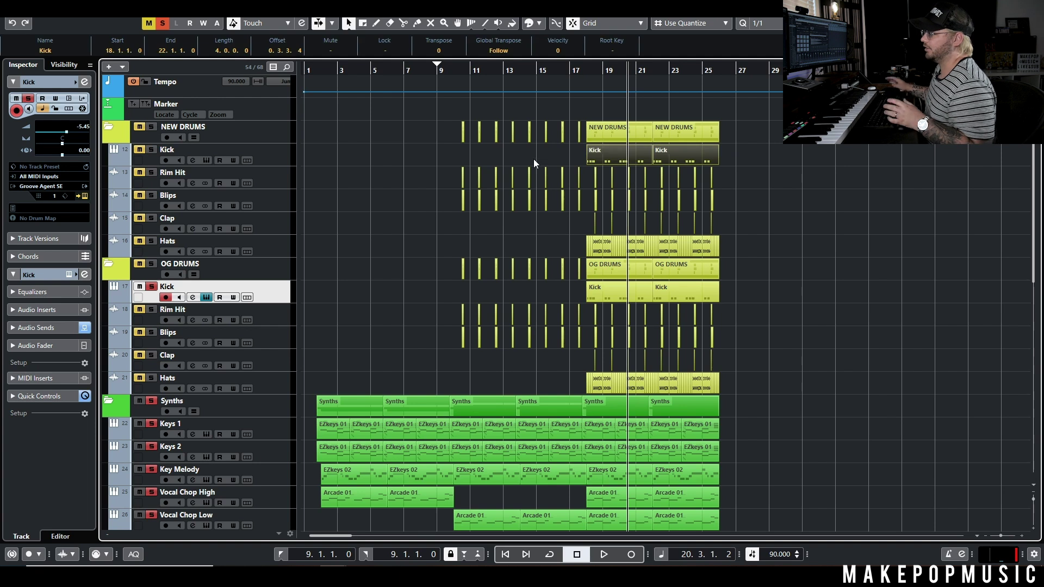
left_click(499, 215)
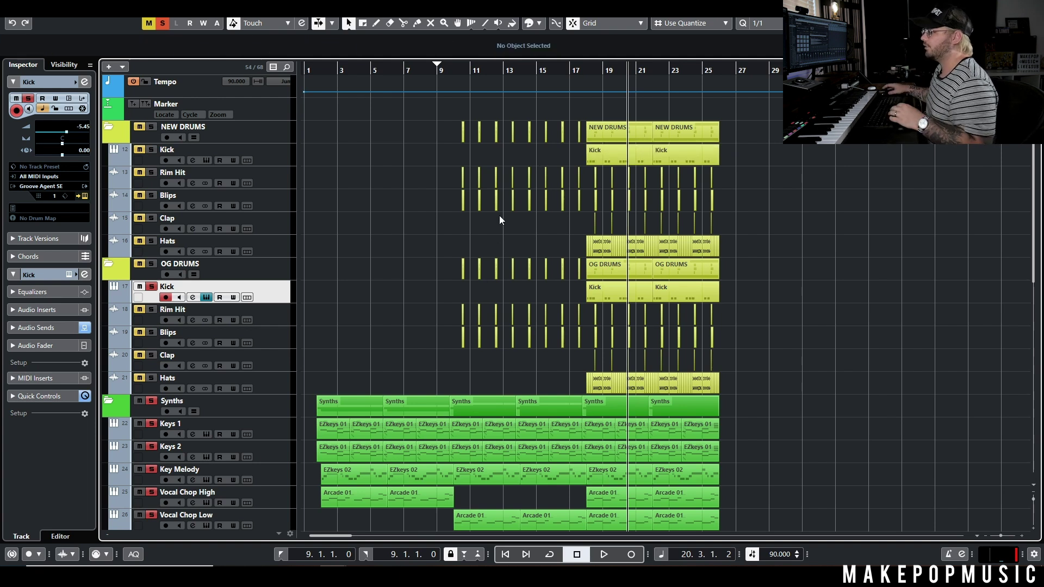
left_click_drag(462, 321, 735, 335)
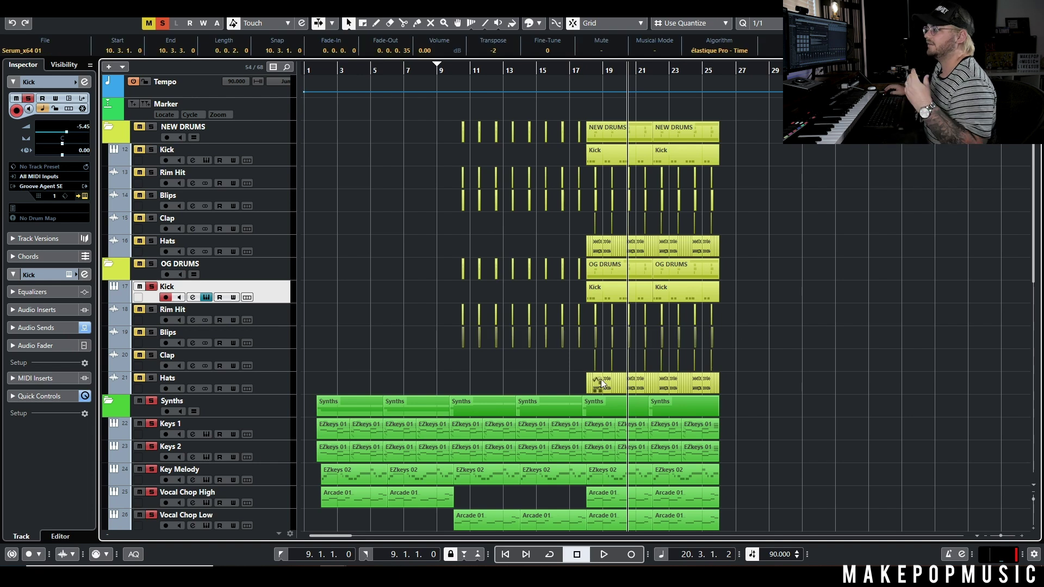
left_click(288, 325)
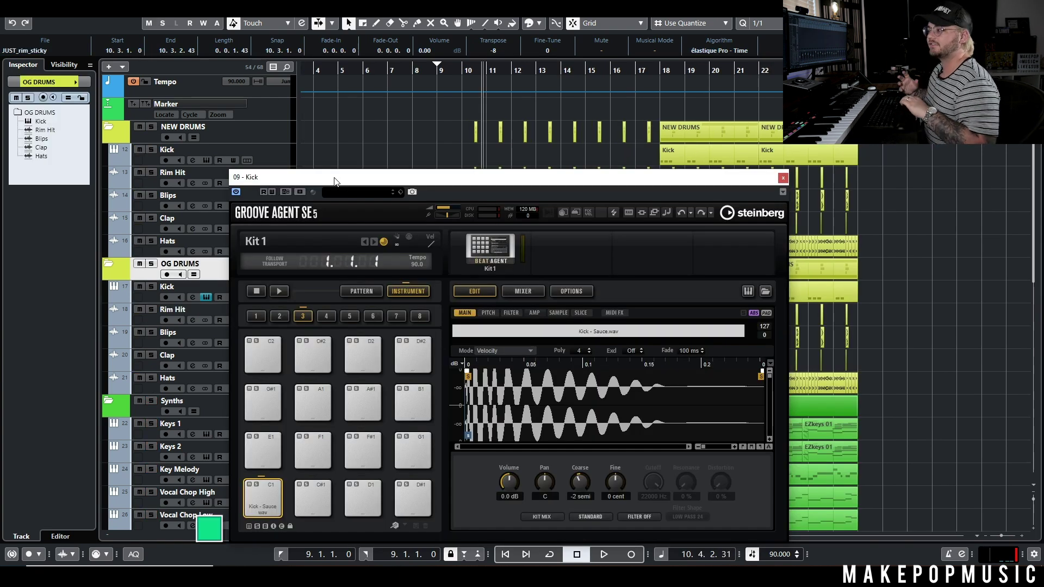
Step: Solo the OG DRUMS folder and play it from bar 18 with the Kick's Groove Agent window kept in view
left_click_drag(396, 177, 467, 167)
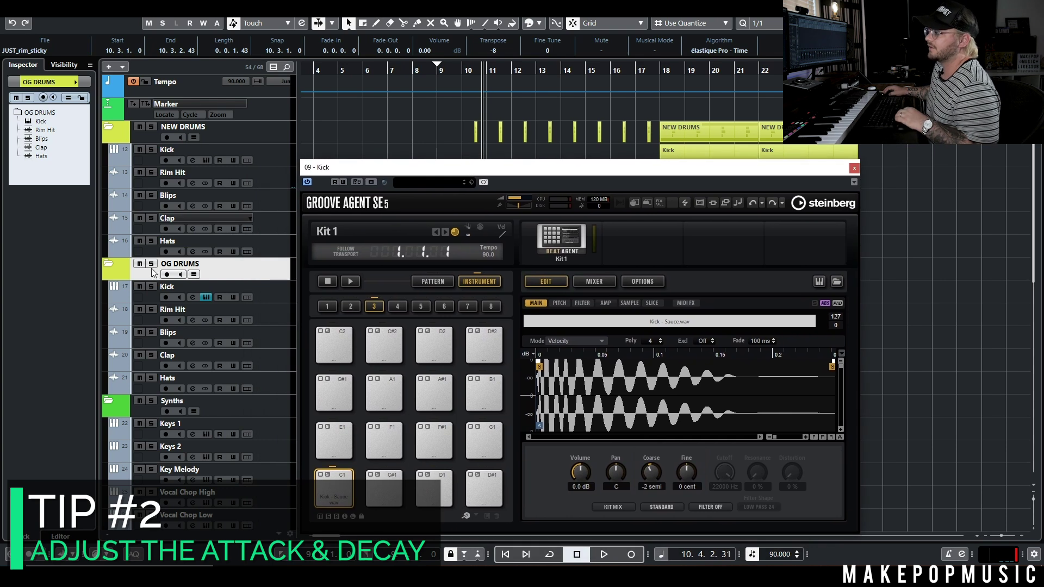
left_click(151, 264)
left_click_drag(506, 168, 559, 267)
left_click(659, 66)
key("space")
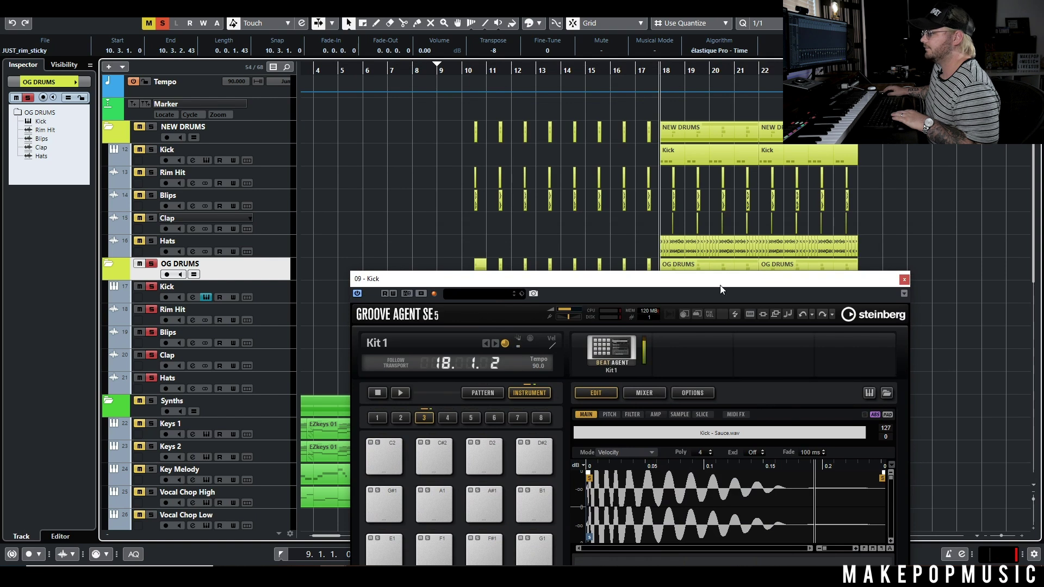
left_click_drag(840, 282, 750, 141)
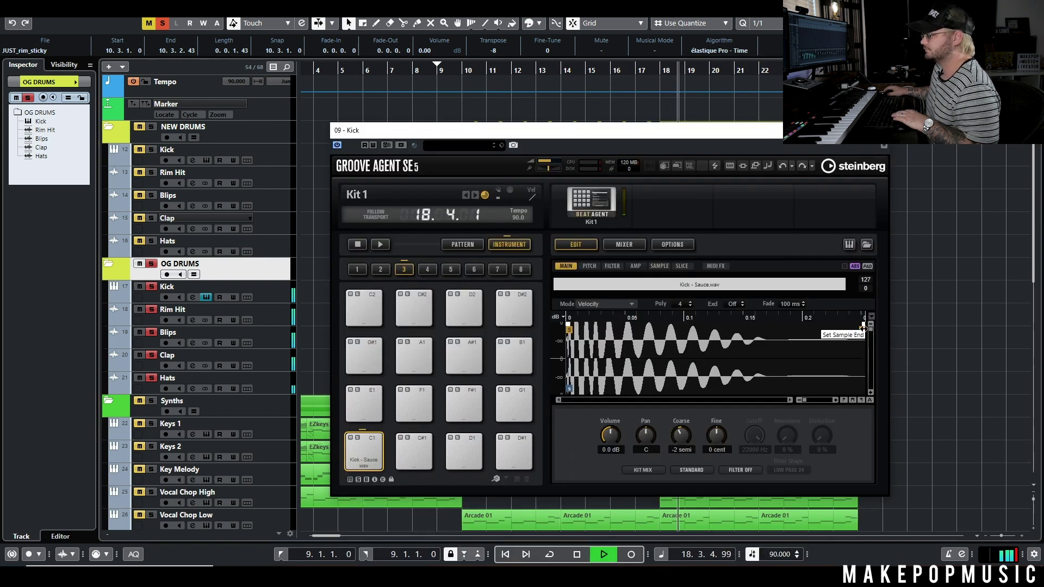
Step: Shorten the kick sample's end to about 0.12 s in Groove Agent and listen to it with the Bass folder soloed
left_click(281, 293)
key("space")
left_click_drag(864, 325, 706, 333)
scroll(208, 320, "down", 5)
left_click(152, 288)
key("space")
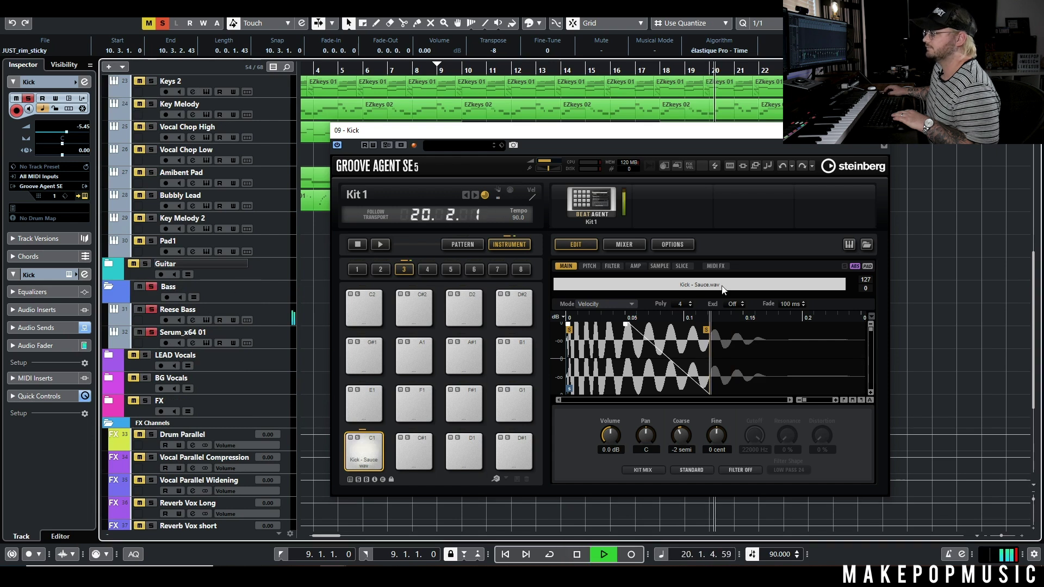
key("space")
left_click(877, 130)
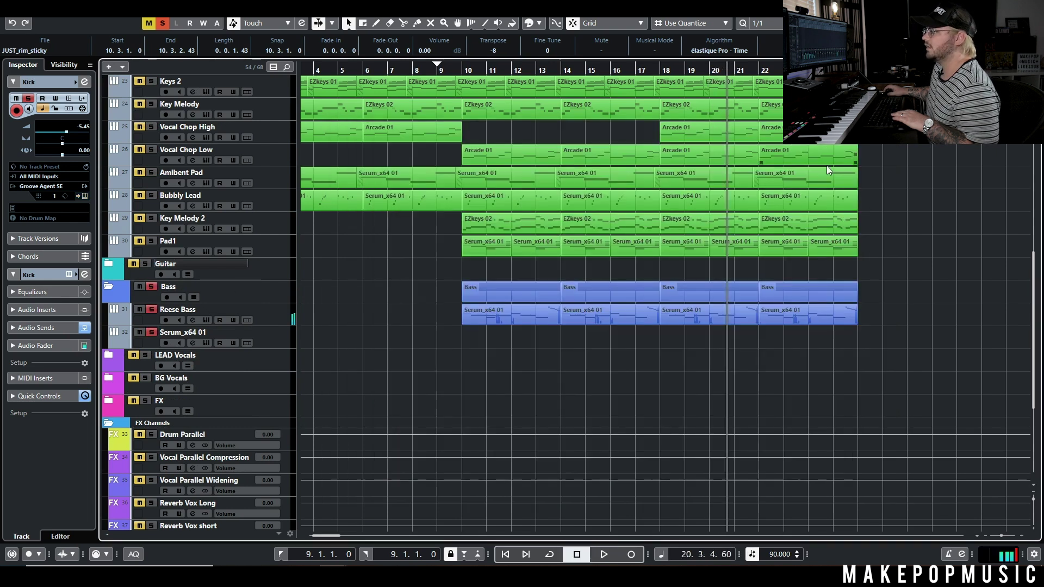
Step: Reopen the OG DRUMS Kick's Groove Agent, pull the sample end in to about 0.1 s, and adjust its fade-out
scroll(259, 279, "up", 10)
left_click(207, 296)
left_click_drag(700, 131, 715, 74)
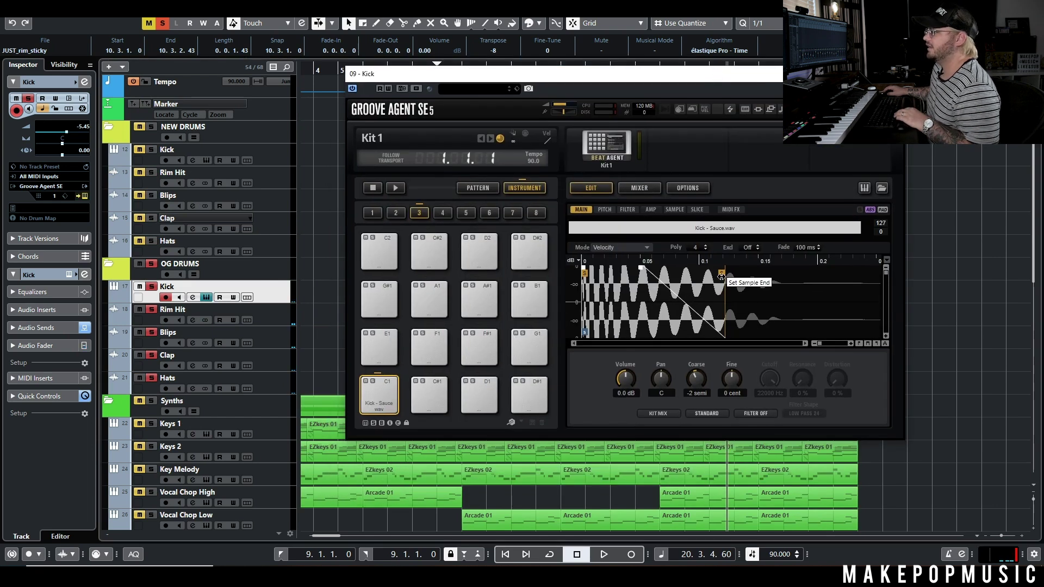
mouse_move(717, 276)
left_mouse_down()
mouse_move(848, 274)
mouse_move(702, 274)
left_mouse_up()
left_click_drag(620, 267, 676, 267)
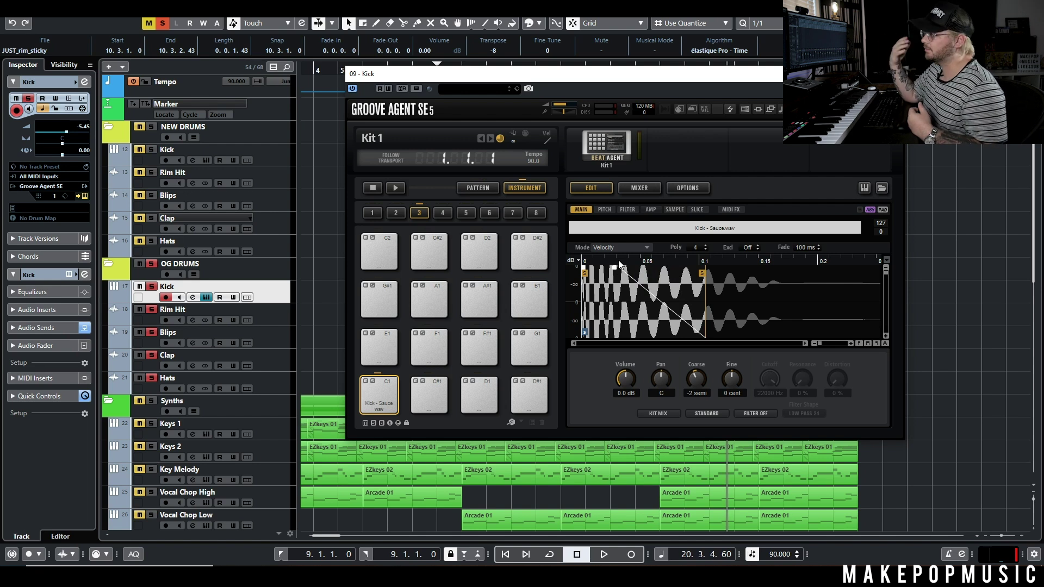
Step: Try cutting the kick sample's end to about 0.05 s and listen to the shortened kick
mouse_move(614, 267)
left_mouse_down()
mouse_move(701, 269)
mouse_move(616, 276)
mouse_move(642, 276)
left_mouse_up()
key("space")
key("space")
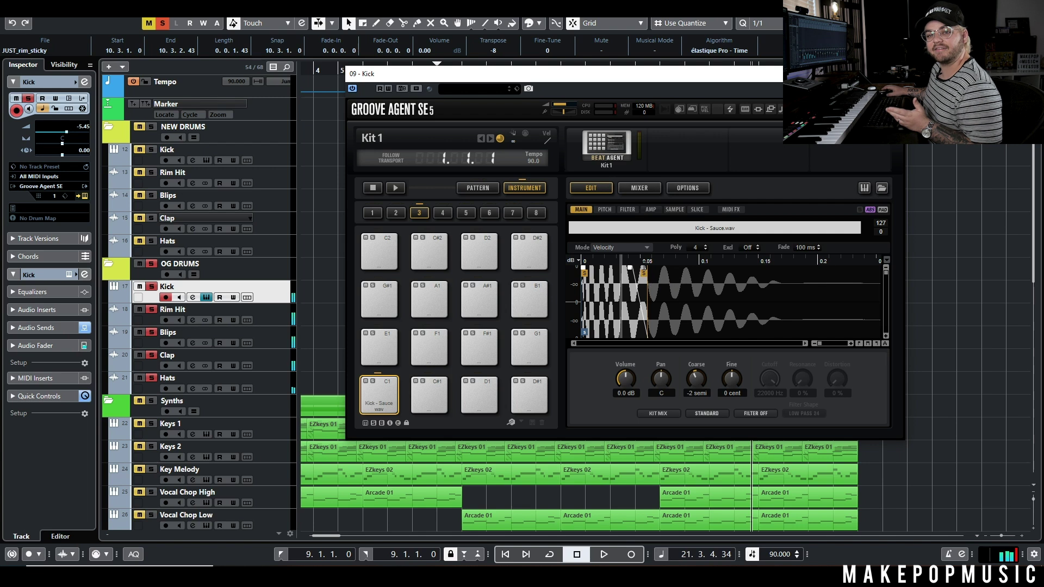
Step: Set the kick sample's end to about 0.09 s with the fade-out starting at about 0.055 s, and listen to the result
left_click_drag(642, 271, 709, 275)
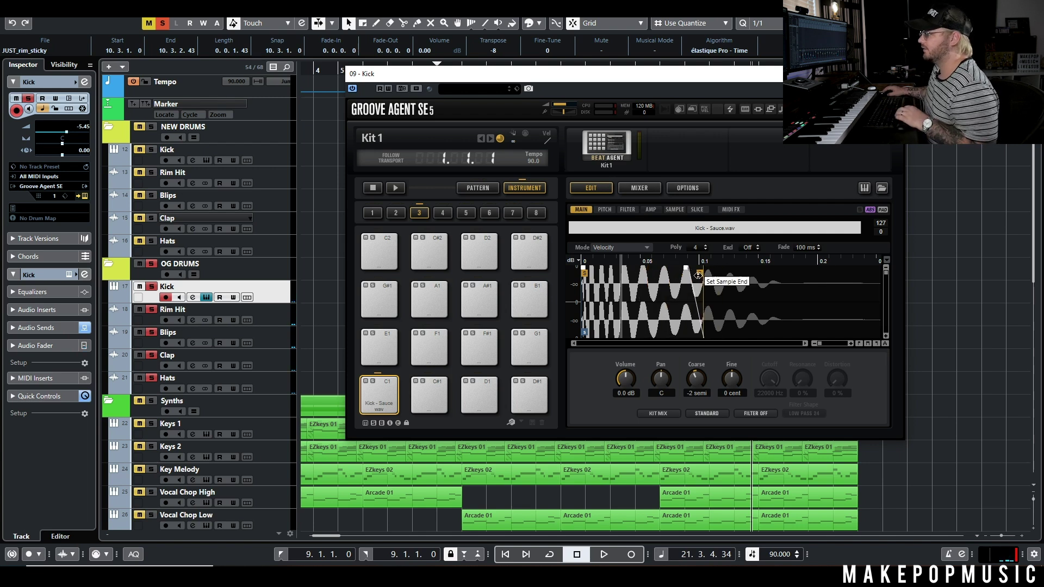
left_click_drag(686, 269, 633, 269)
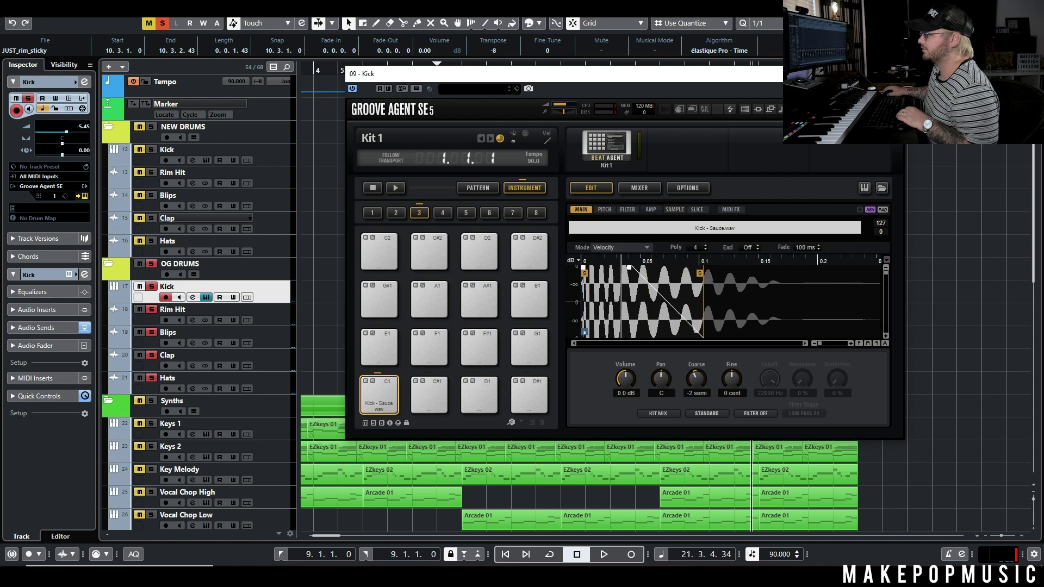
left_click_drag(701, 273, 687, 272)
left_click_drag(615, 268, 655, 269)
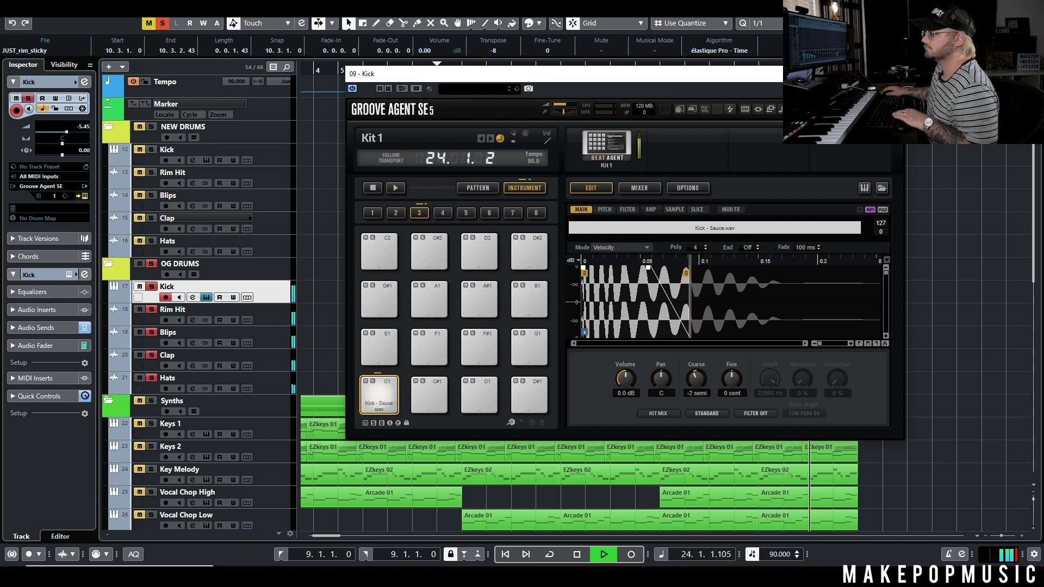
left_click(893, 74)
key("space")
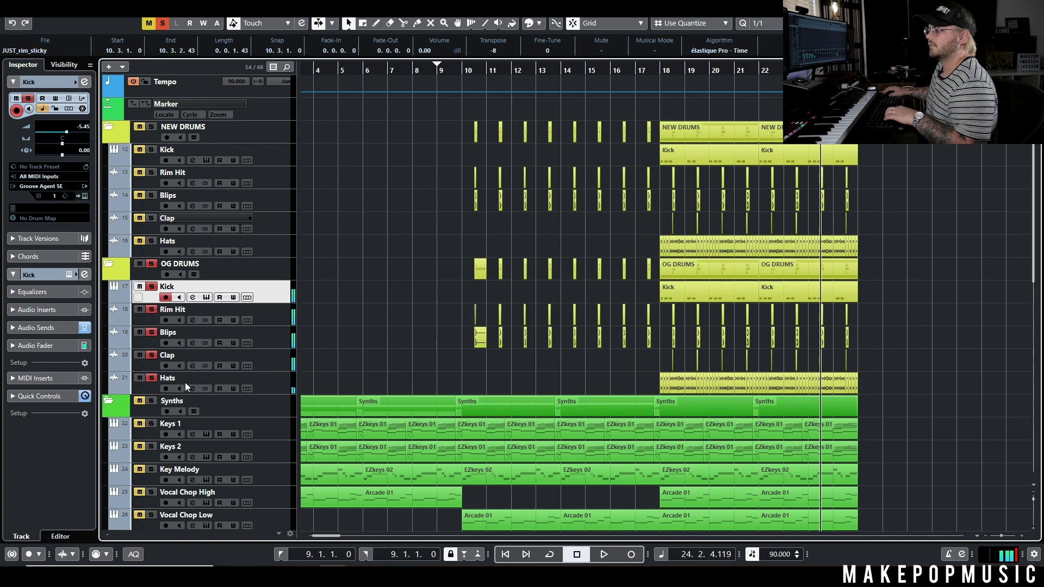
Step: Insert an EnvelopeShaper after FabFilter Pro-R on the OG DRUMS Clap channel
left_click(192, 364)
left_click(321, 225)
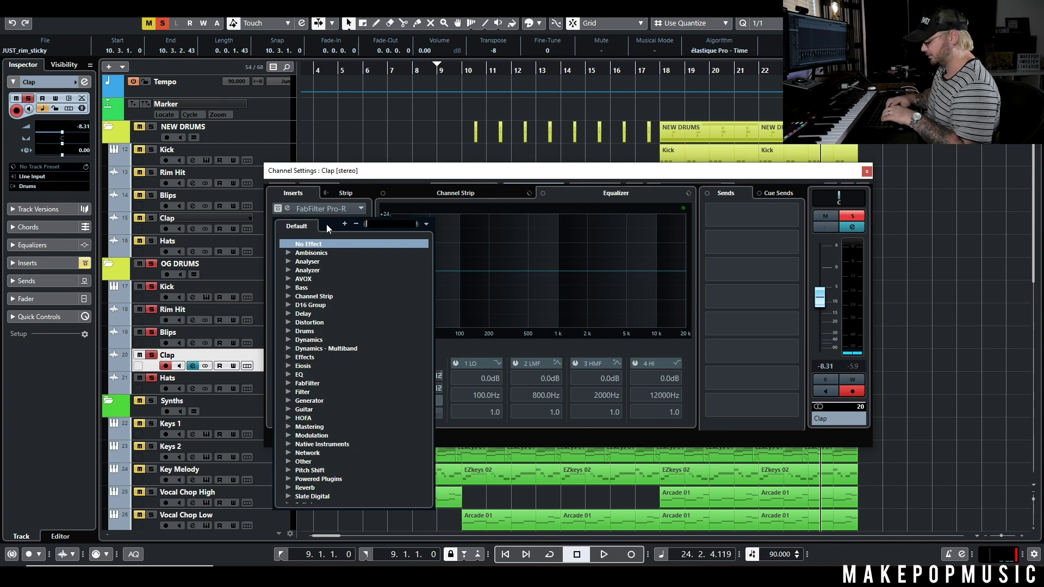
type("envelope")
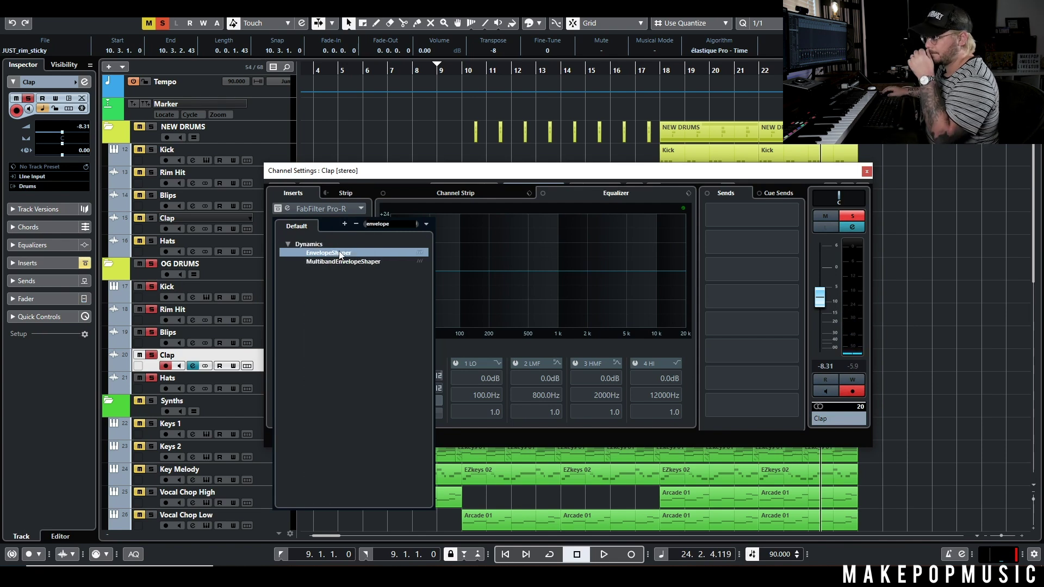
left_click(340, 254)
Step: Solo only the OG DRUMS Clap track and bring up its EnvelopeShaper settings
left_click(179, 333)
left_click(151, 354)
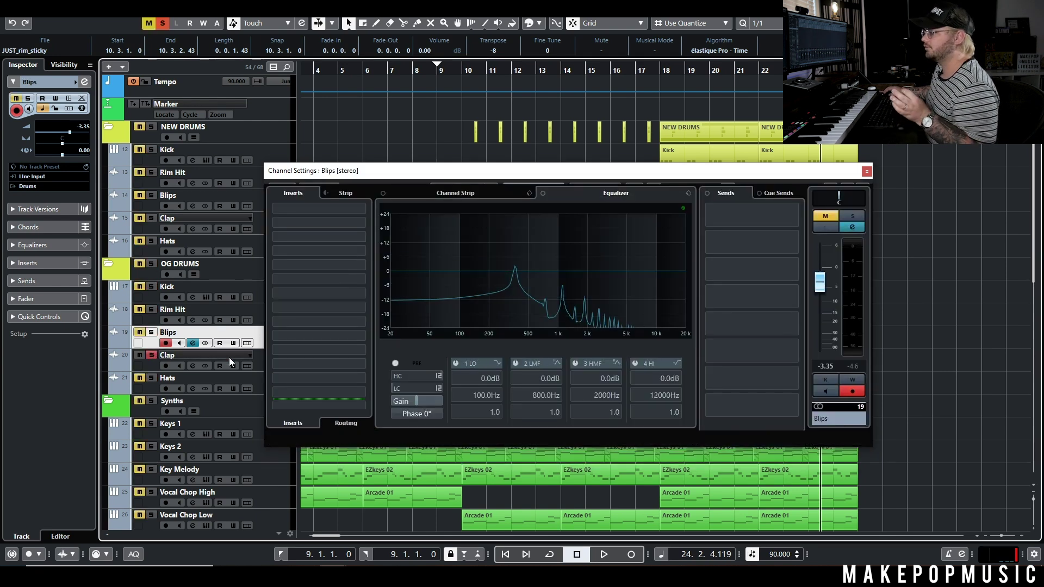
left_click(254, 363)
left_click(311, 223)
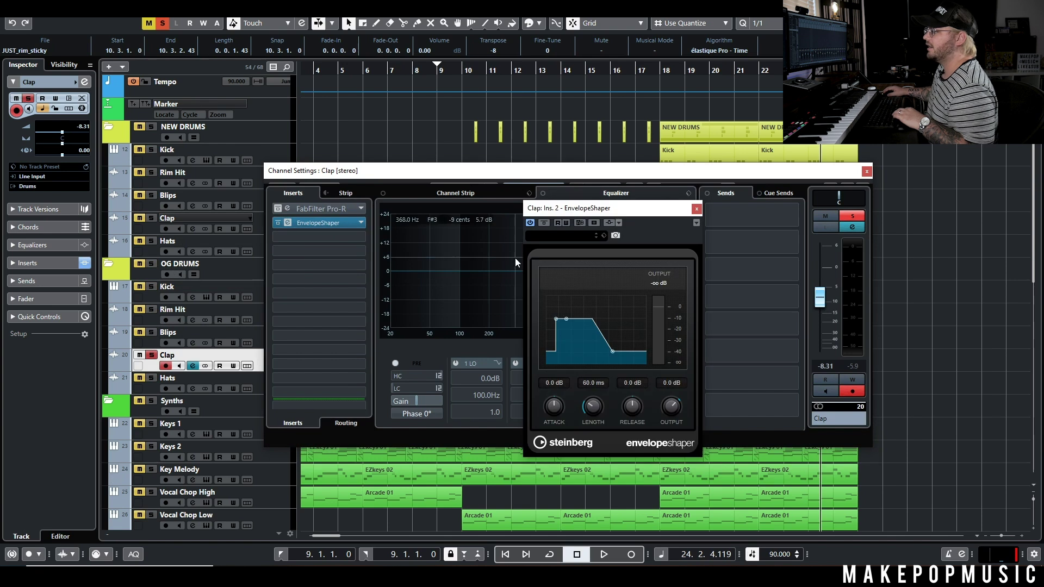
Step: Set the Clap's EnvelopeShaper attack to -6.2 dB and release to 9.8 dB, comparing it with bypass during playback from bar 18
left_click_drag(555, 318, 556, 321)
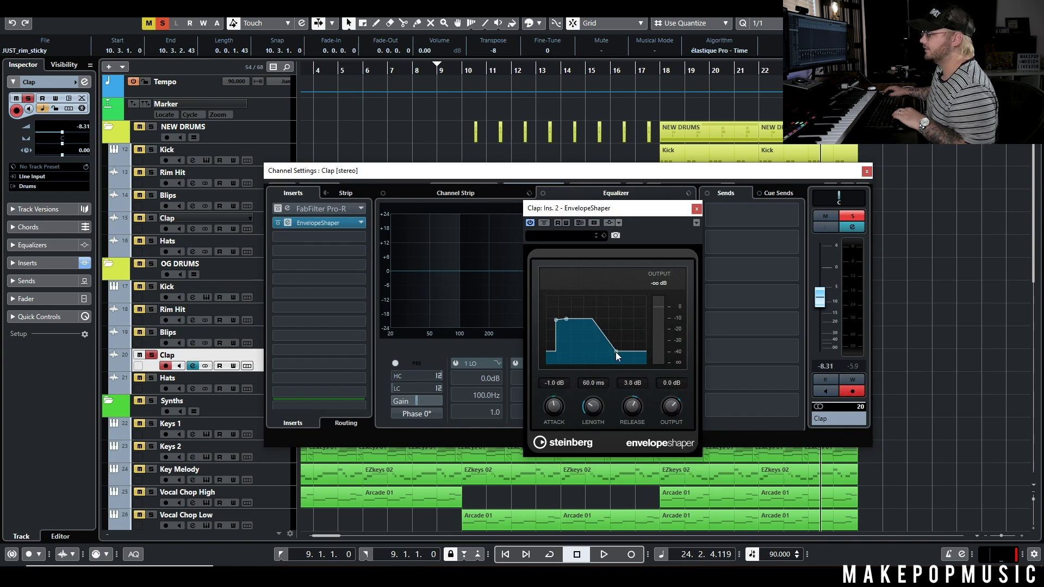
double_click(656, 71)
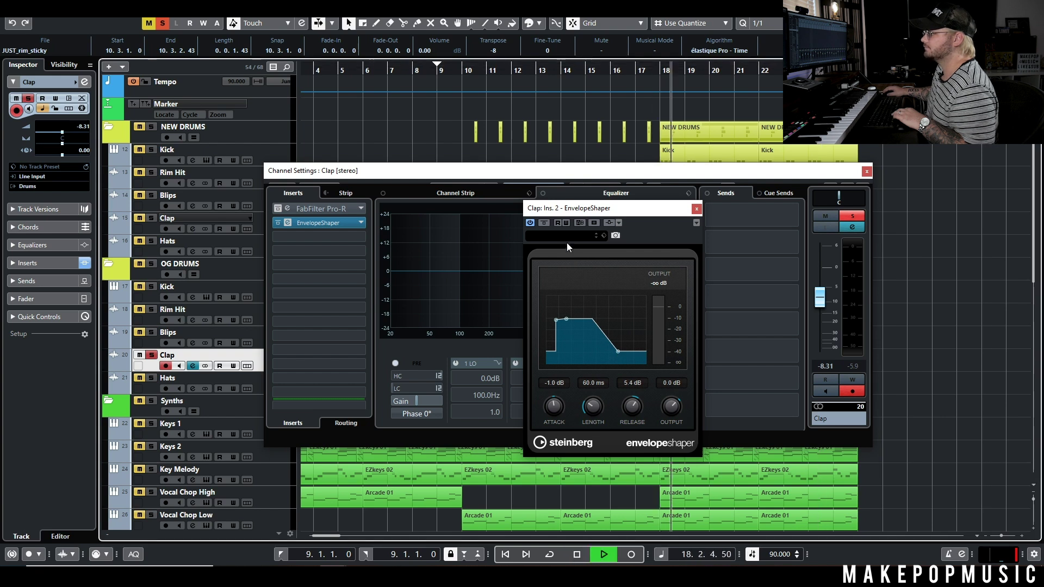
left_click(544, 223)
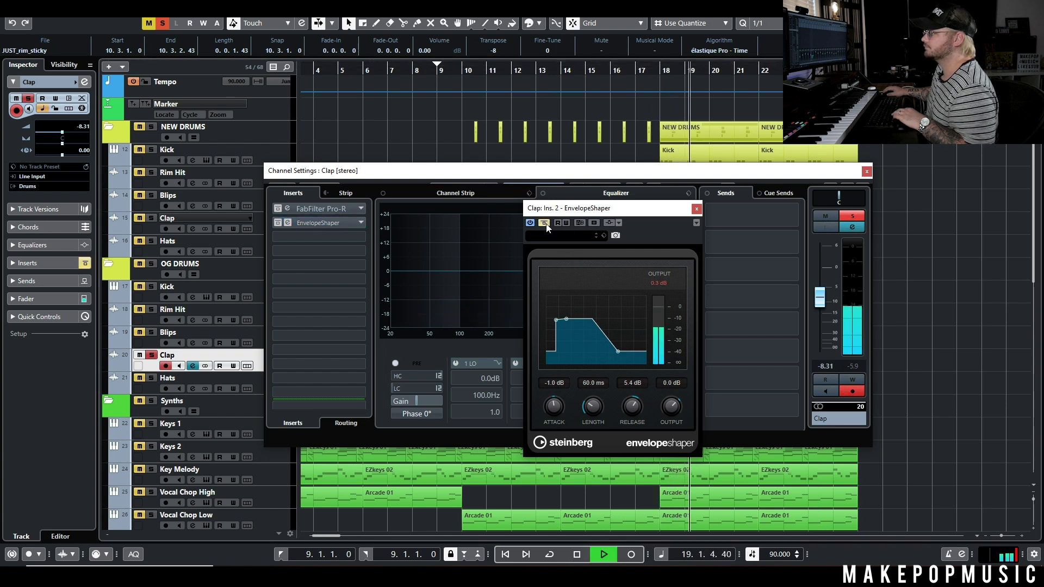
left_click(545, 224)
left_click_drag(632, 406, 632, 394)
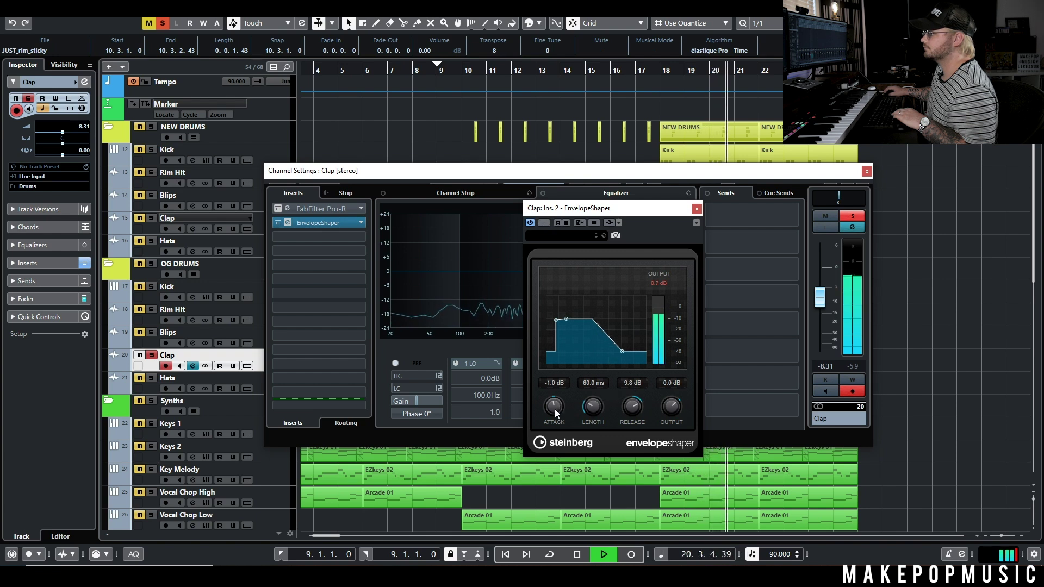
left_click_drag(554, 406, 553, 416)
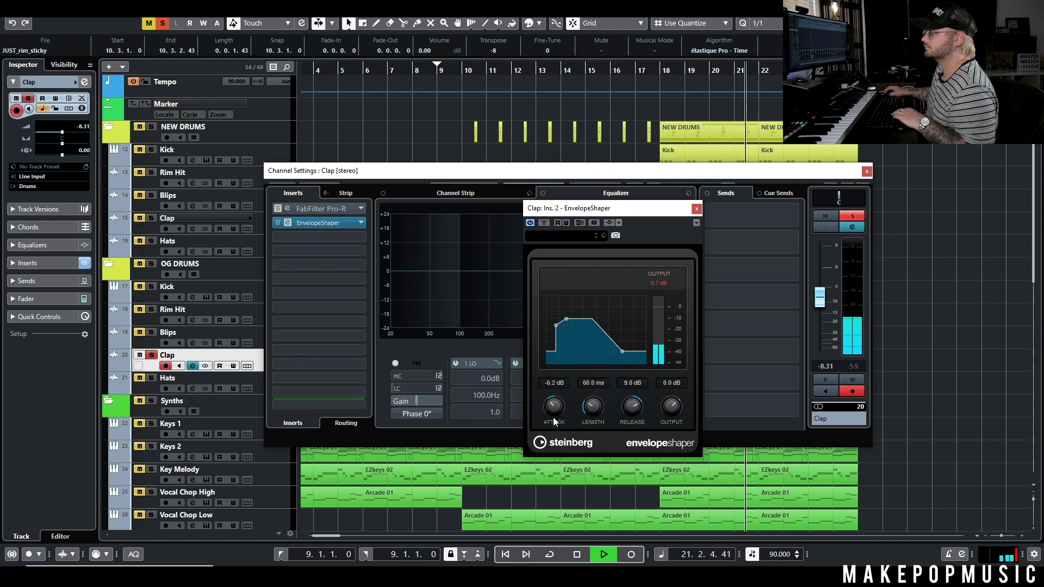
left_click(544, 223)
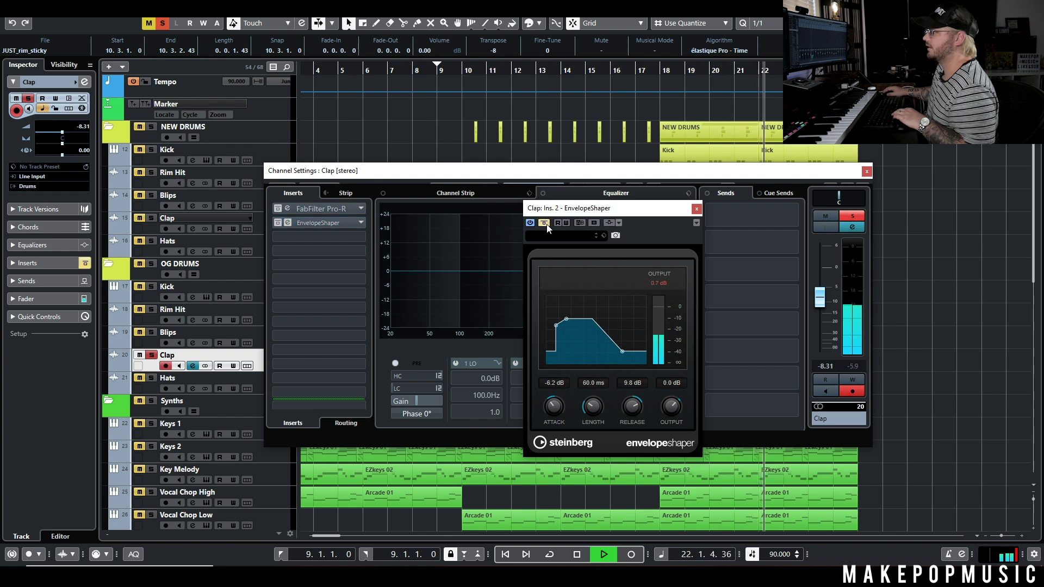
left_click(544, 223)
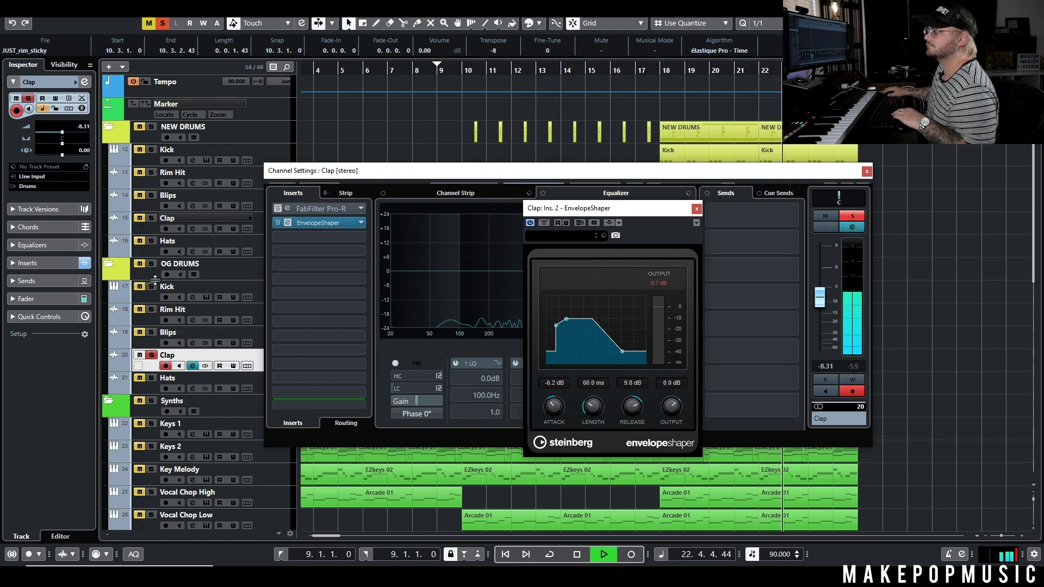
Step: Solo the whole OG DRUMS group and compare the Clap's EnvelopeShaper with bypass during playback
left_click(152, 264)
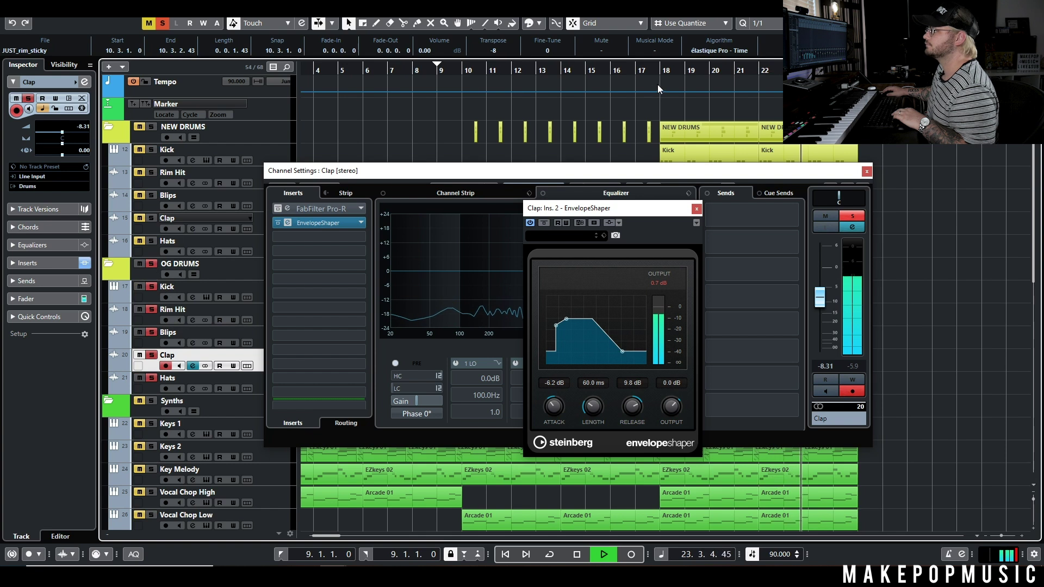
left_click(544, 223)
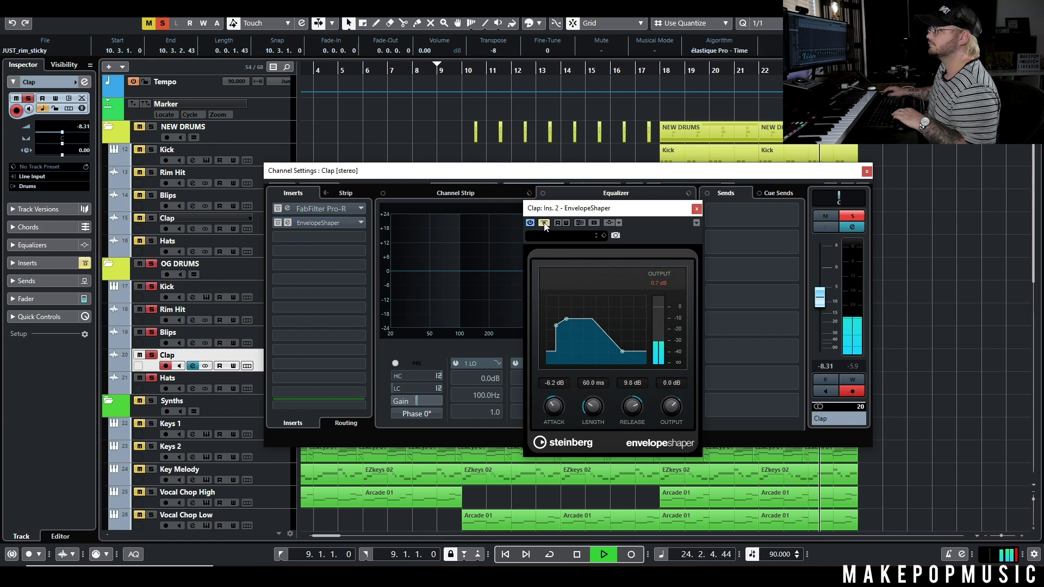
left_click(543, 223)
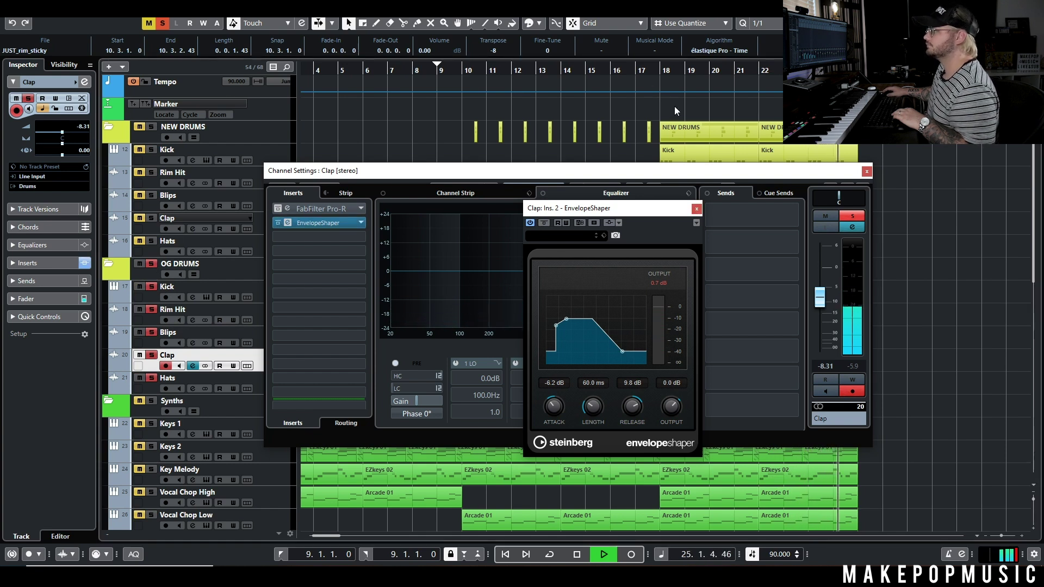
key("space")
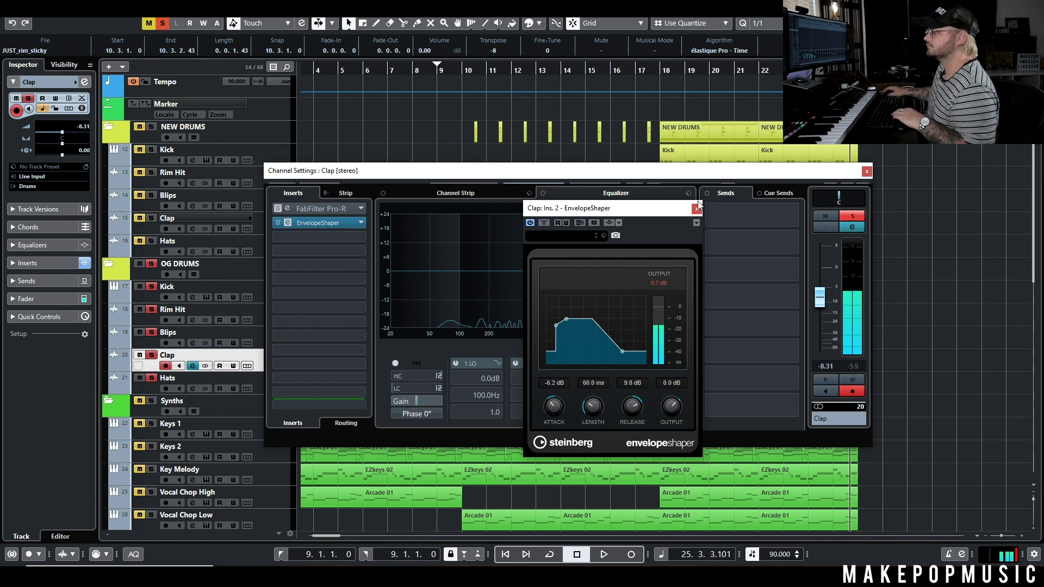
Step: Set the Clap's EnvelopeShaper attack to -9.6 dB, length to 105.8 ms and release to 11.8 dB, comparing it with bypass from bar 18
left_click(671, 70)
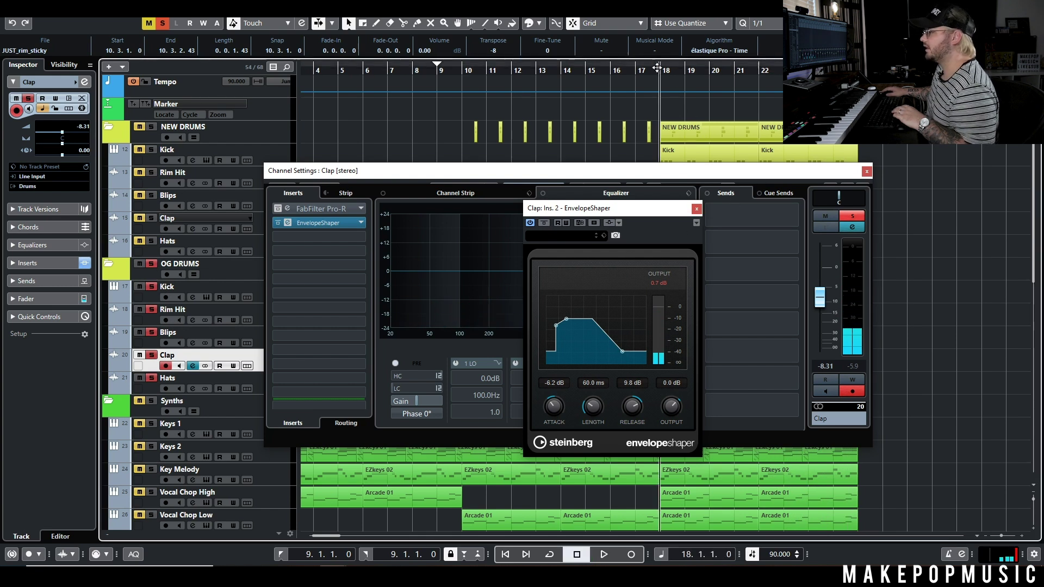
scroll(638, 408, "up", 2)
scroll(550, 419, "down", 3)
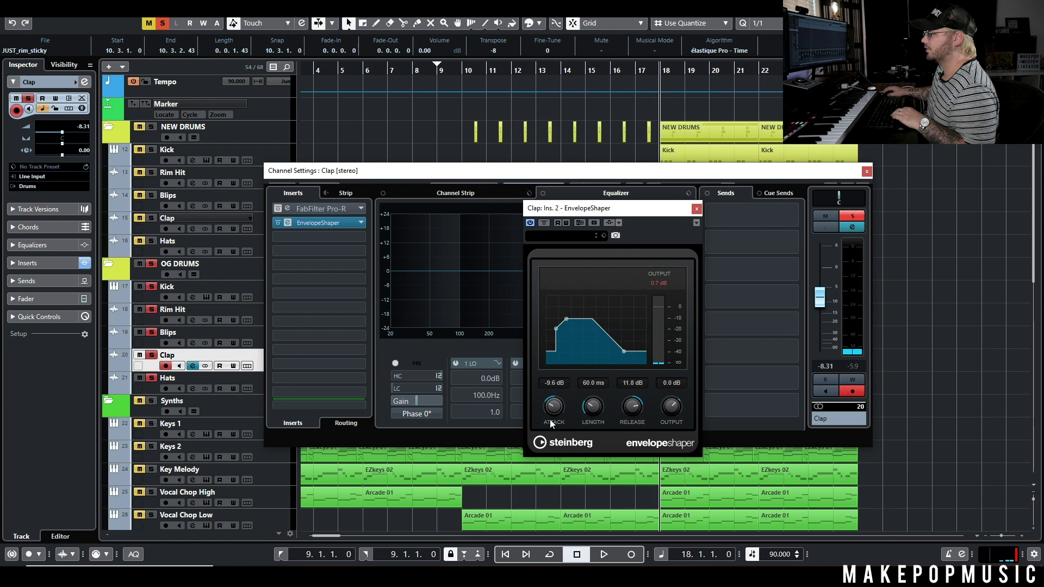
scroll(597, 393, "up", 4)
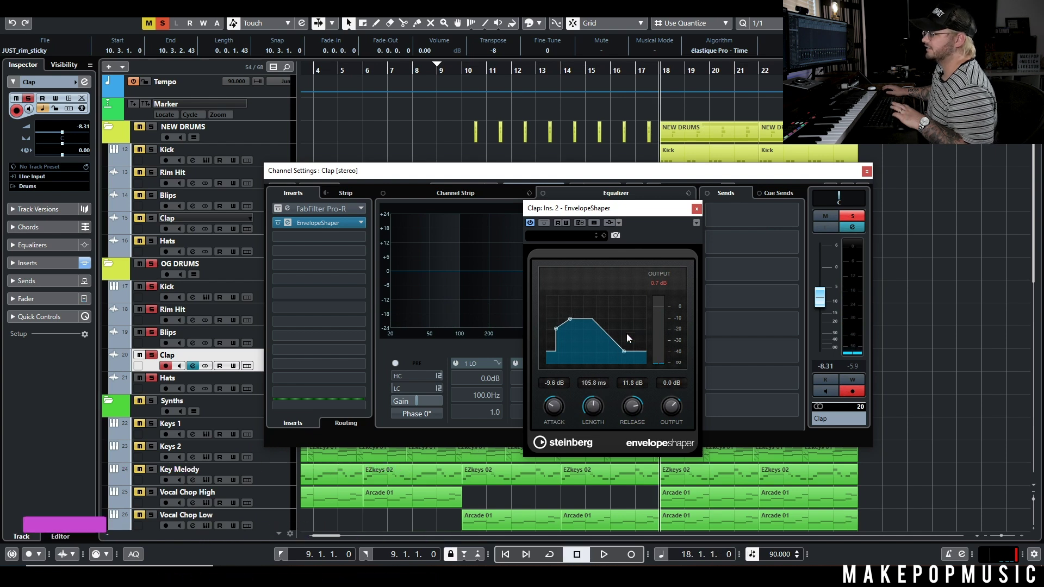
key("space")
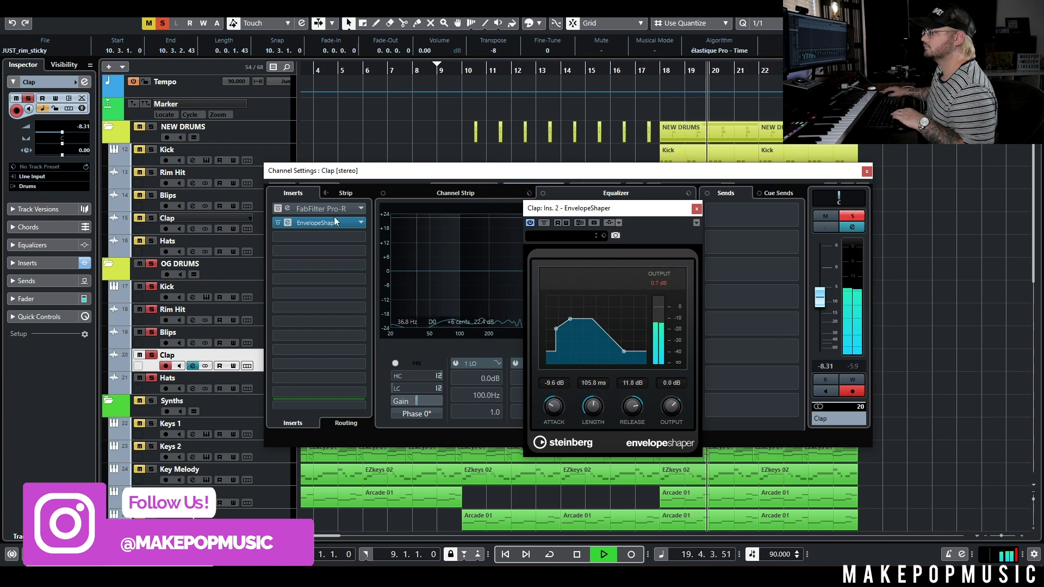
left_click(277, 222)
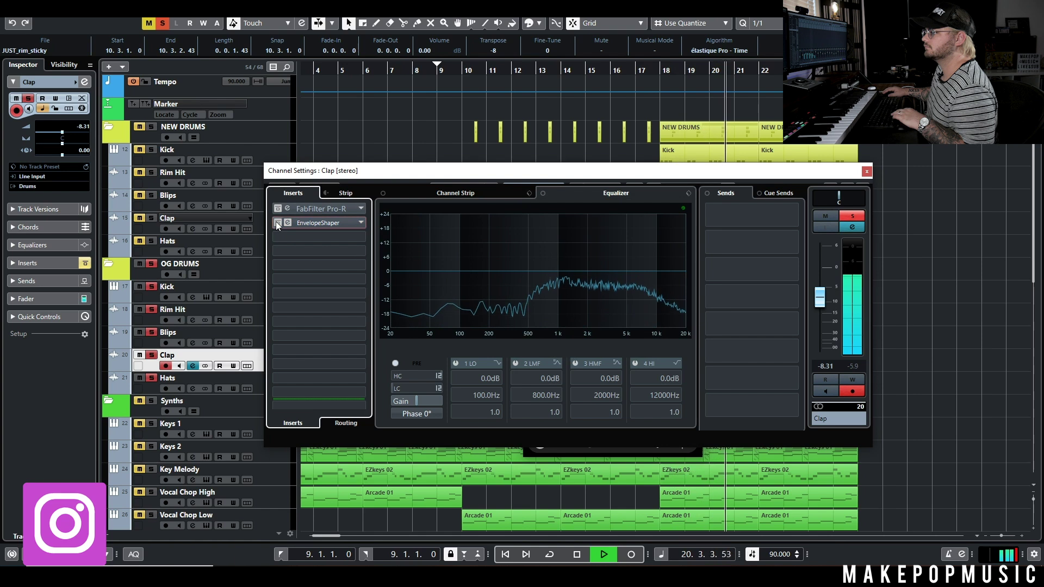
Step: Solo only the OG DRUMS Clap and try its EnvelopeShaper with -20.0 dB attack and 200.0 ms length
left_click(151, 263)
left_click(151, 355)
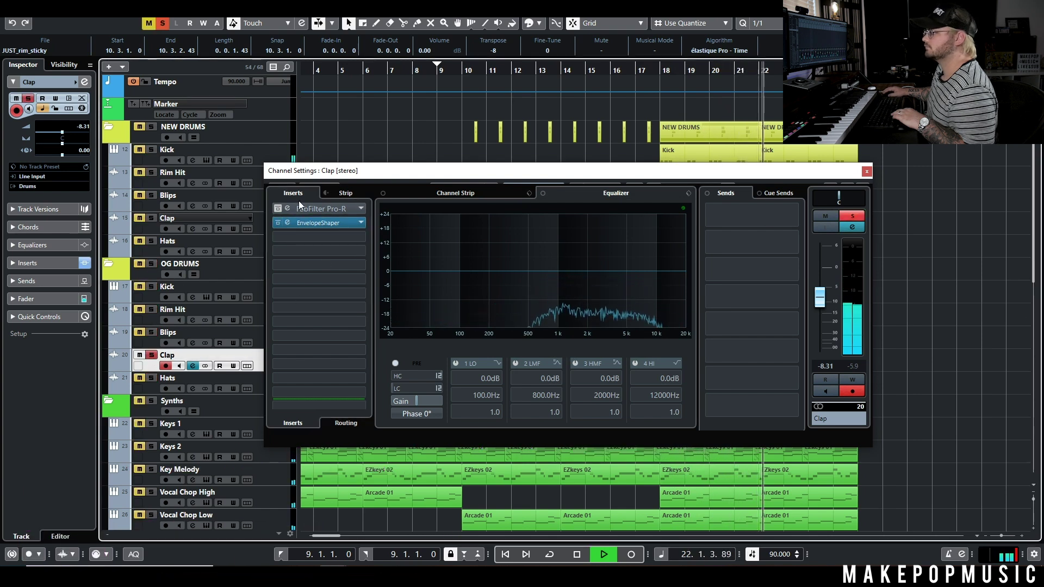
left_click(319, 222)
scroll(549, 418, "down", 5)
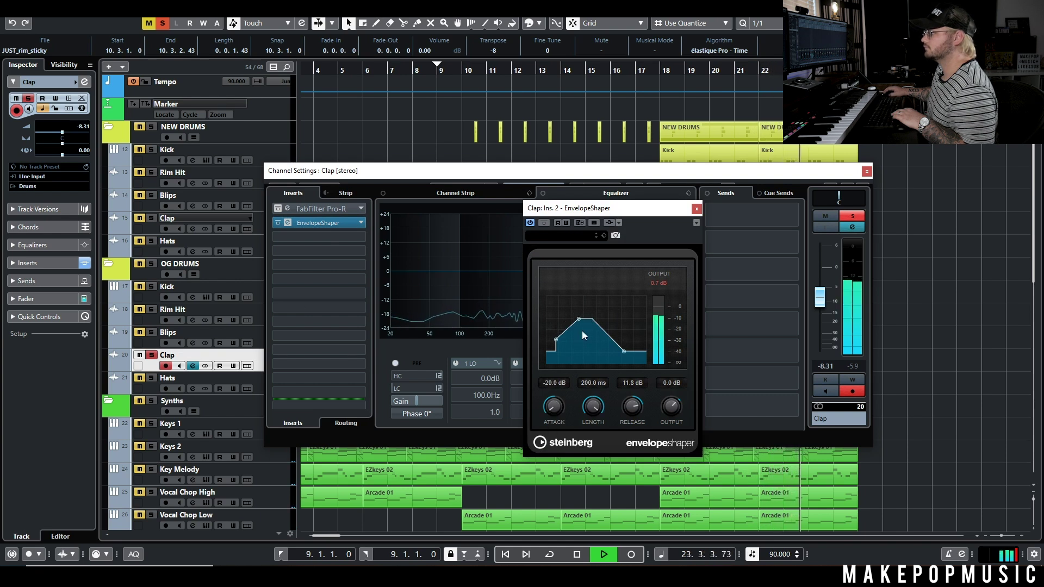
Step: Set the Clap's EnvelopeShaper attack to -9.3 dB and length to 137.7 ms while all OG DRUMS tracks play soloed, and close its settings
left_click(556, 341)
left_click_drag(556, 340, 576, 319)
left_click(151, 309)
left_click(151, 332)
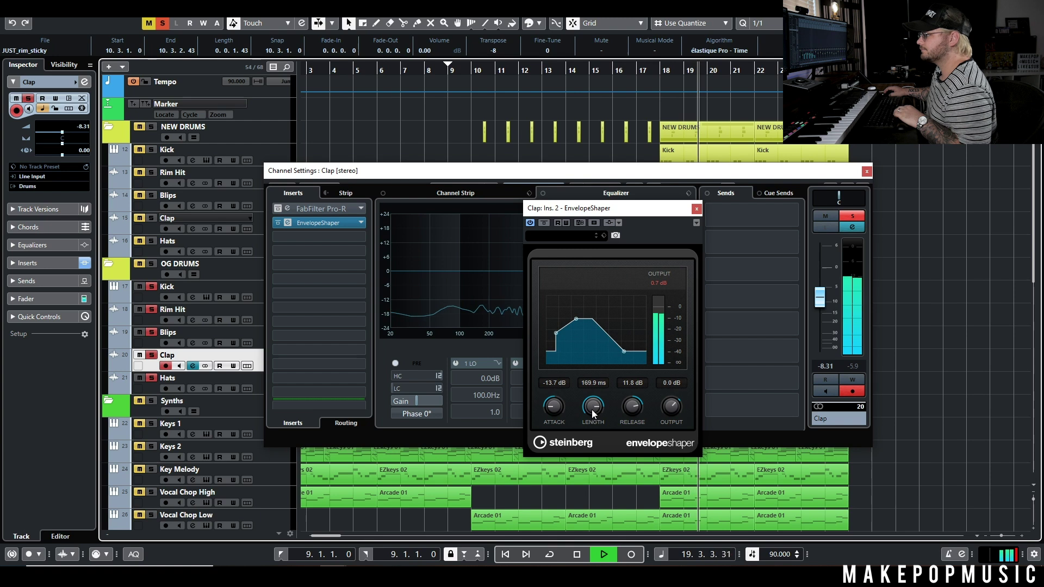
left_click_drag(583, 407, 592, 417)
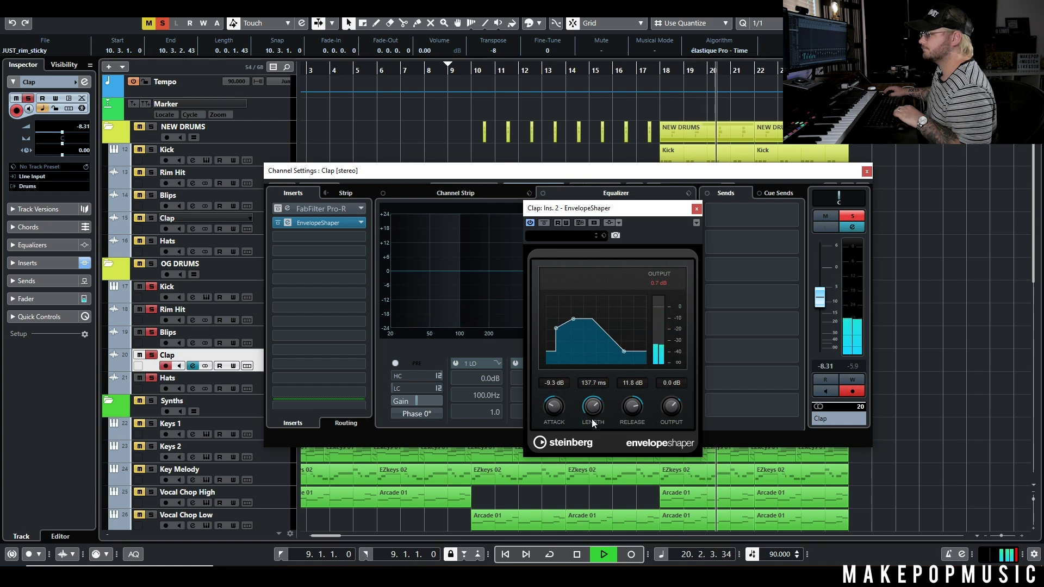
key("space")
left_click(696, 208)
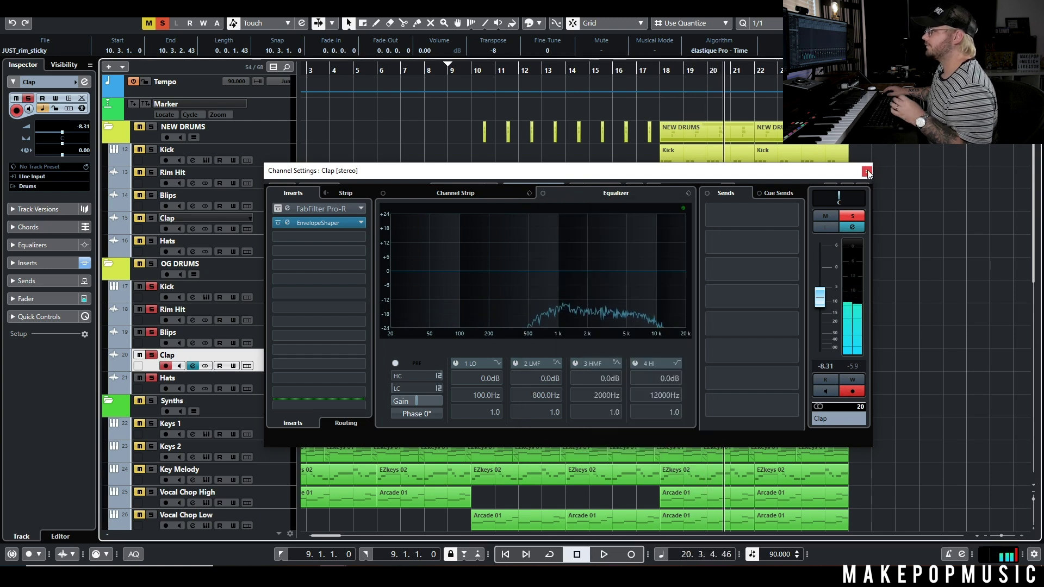
key("Escape")
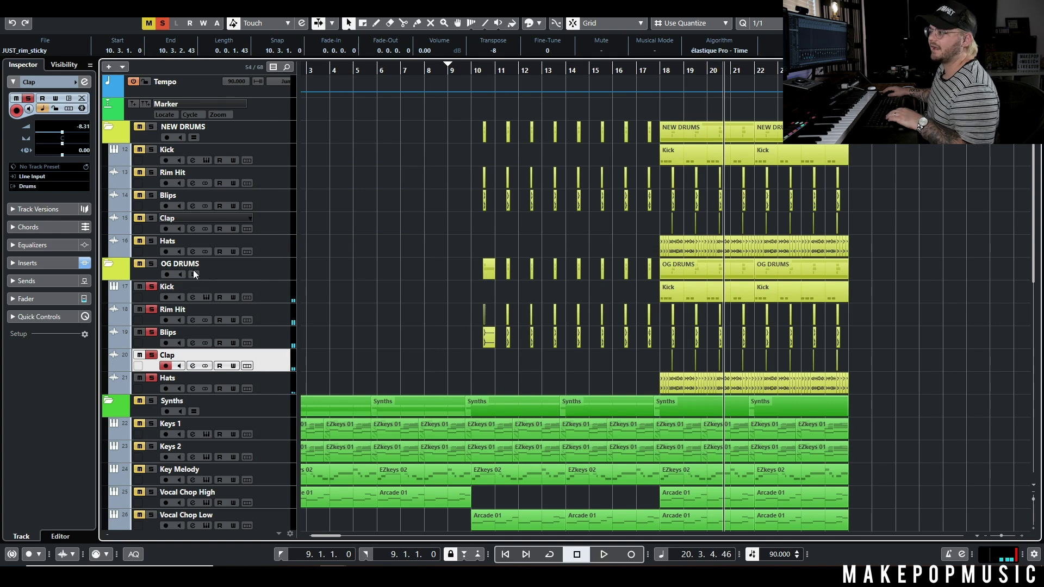
Step: Clear the drum solos, solo only the OG DRUMS Kick and bring up its channel settings
left_click(159, 23)
left_click(152, 286)
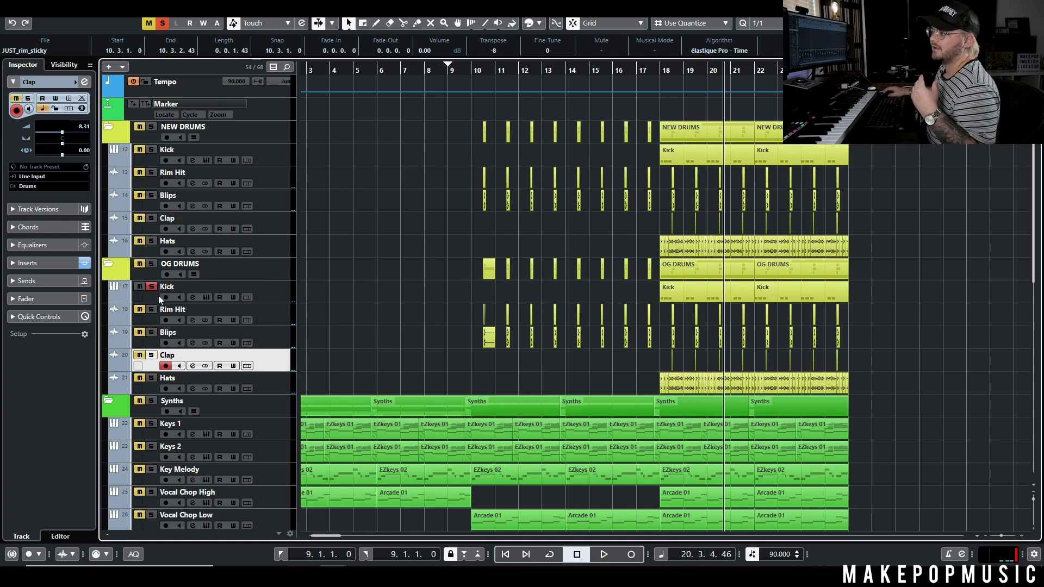
left_click(190, 298)
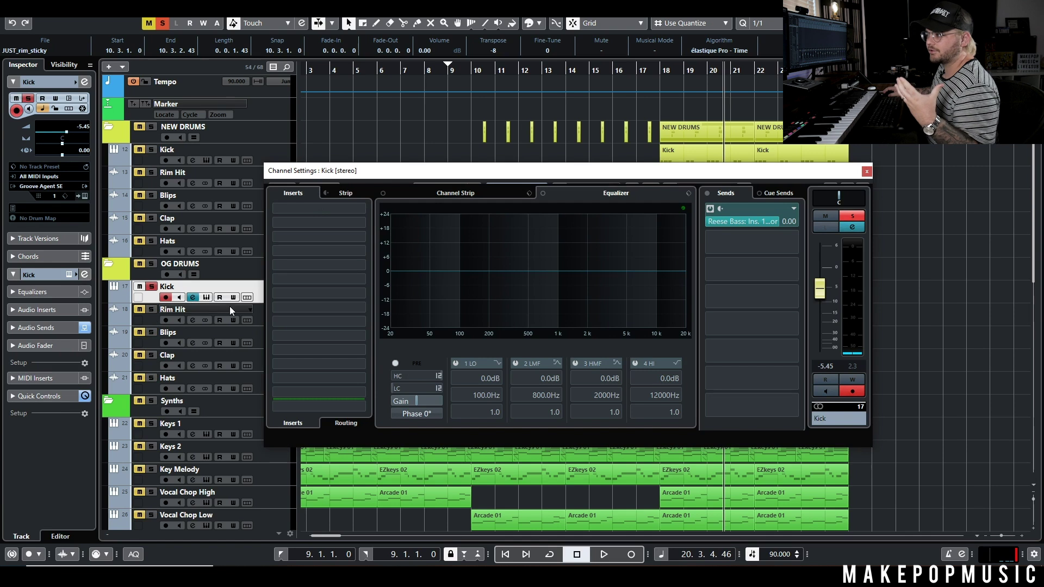
left_click(152, 322)
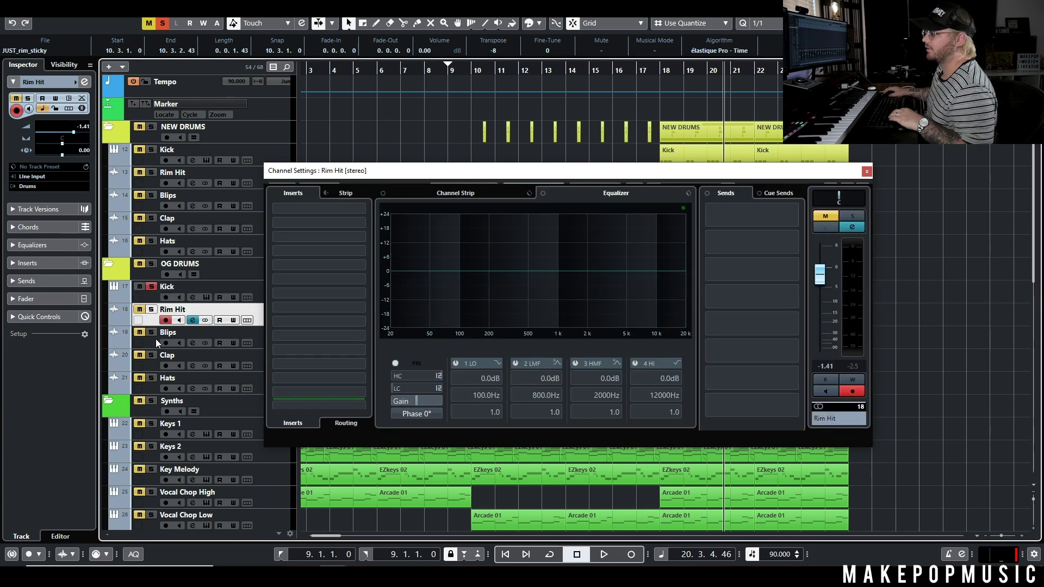
left_click(155, 339)
left_click(170, 287)
Step: Insert an EnvelopeShaper in the first insert slot of the OG DRUMS Kick channel and move its window clear of the timeline
left_click(321, 222)
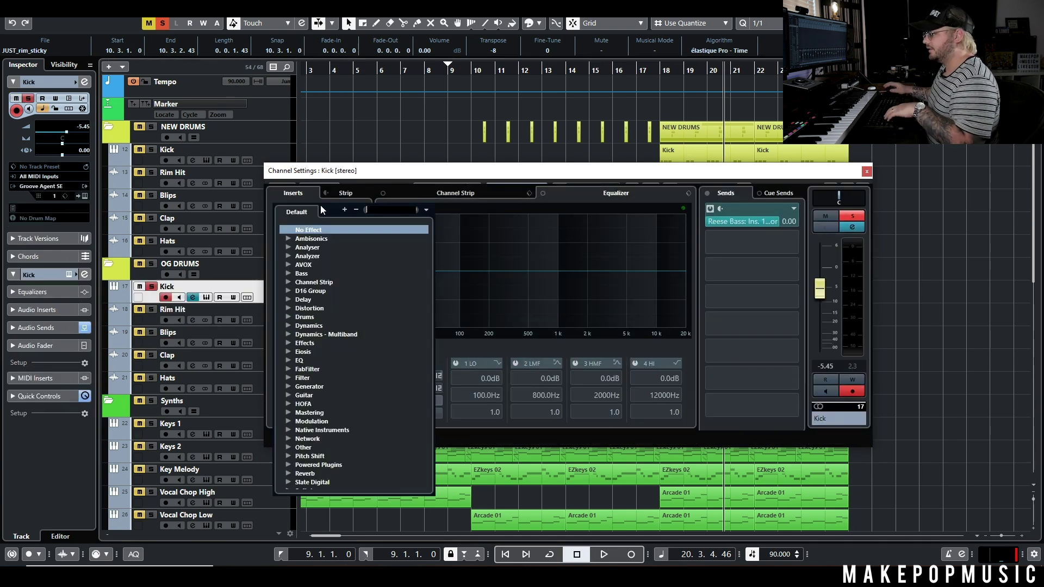
type("evelope")
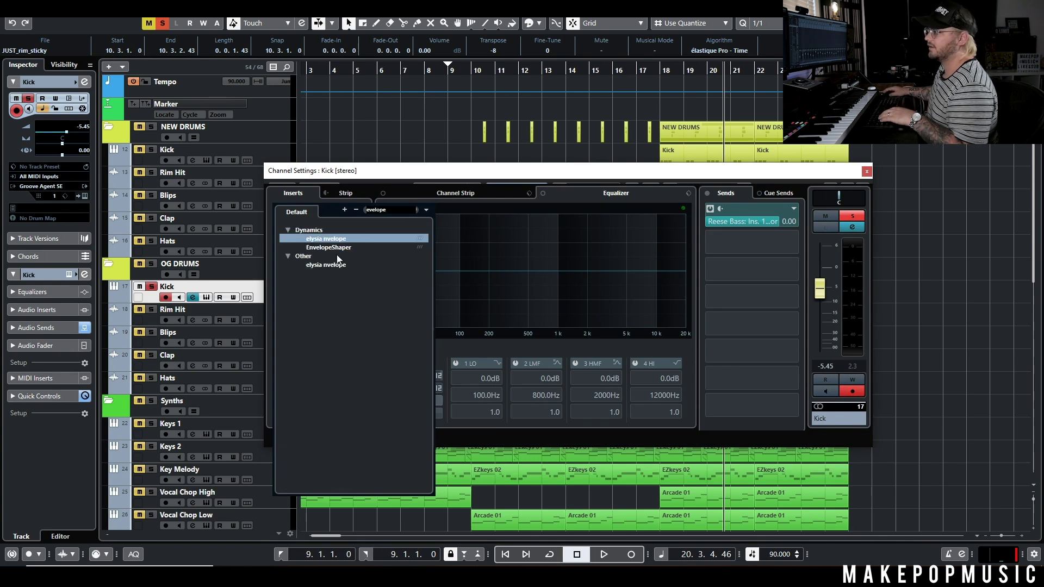
left_click(335, 248)
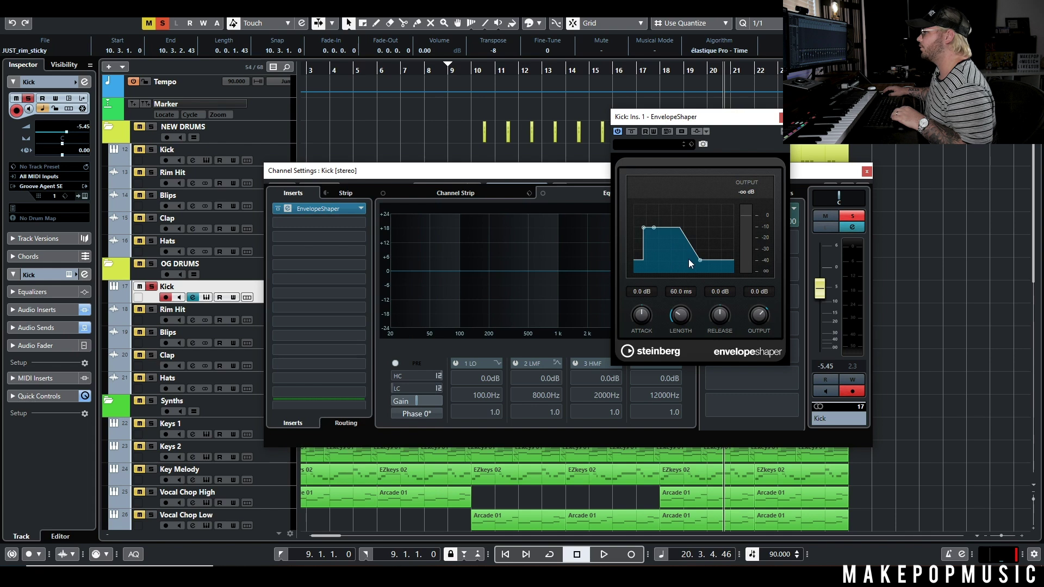
left_click_drag(672, 123, 663, 233)
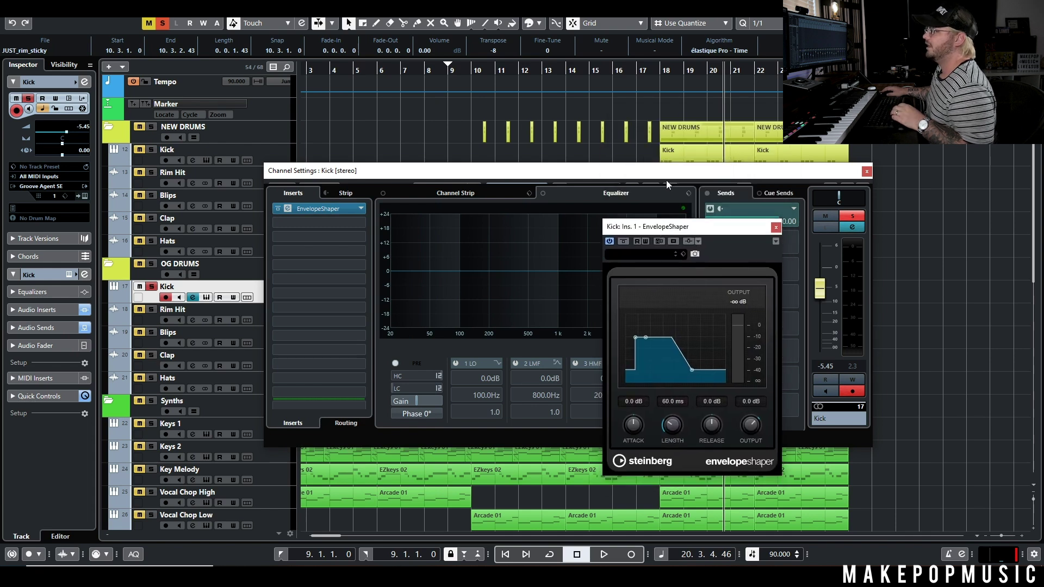
Step: Set the Kick's EnvelopeShaper attack to 3.7 dB, length to 108.2 ms and release to -14.1 dB, comparing it with bypass from bar 18
left_click(671, 77)
left_click_drag(636, 334, 649, 338)
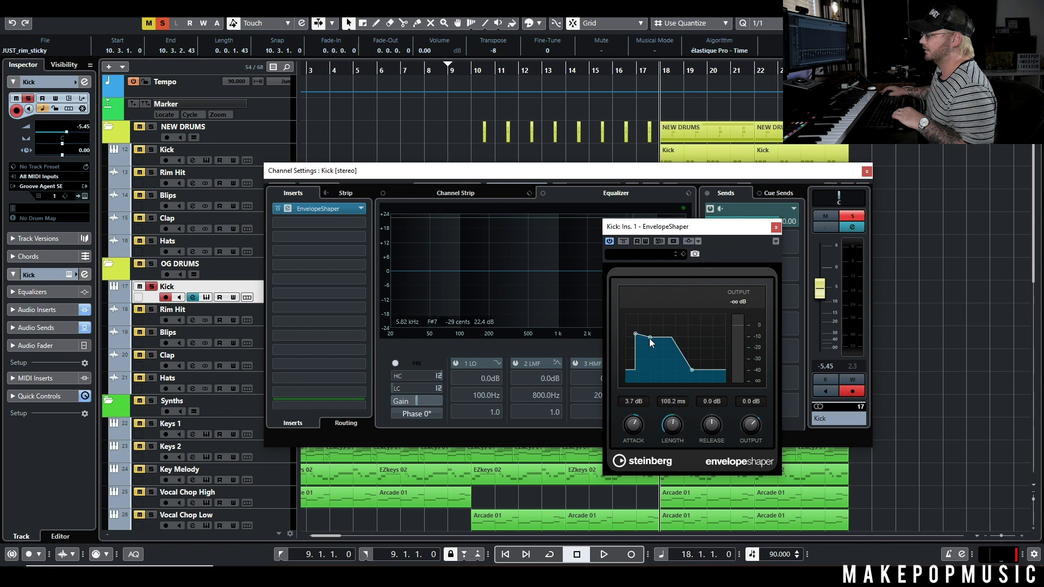
left_click_drag(692, 371, 681, 374)
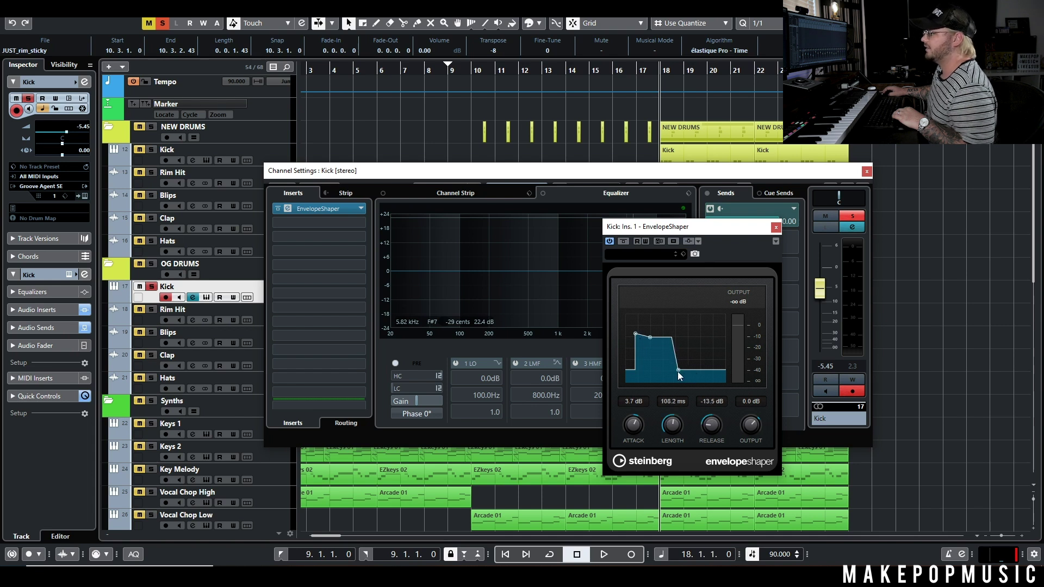
key("space")
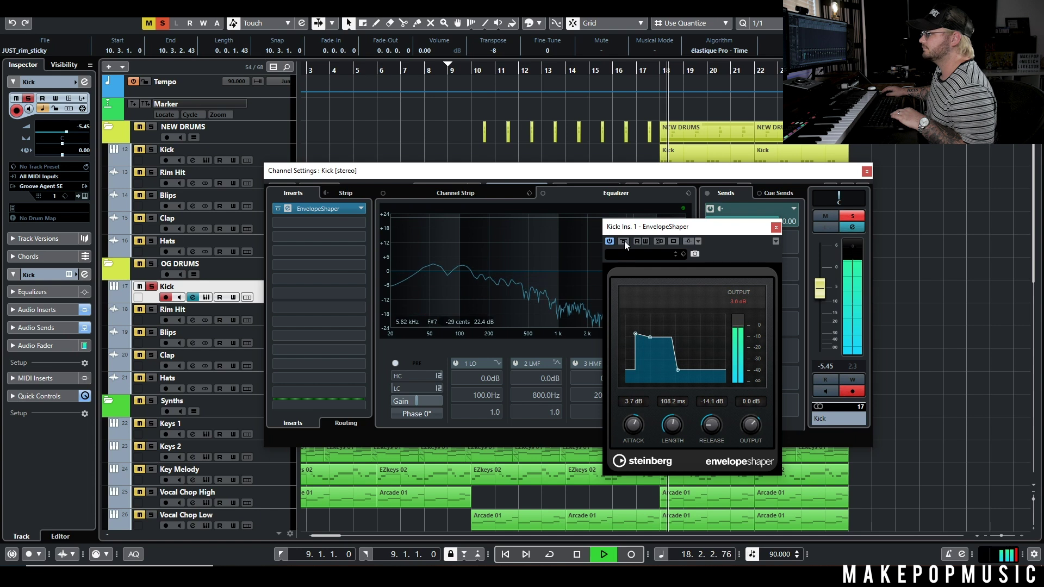
left_click(624, 241)
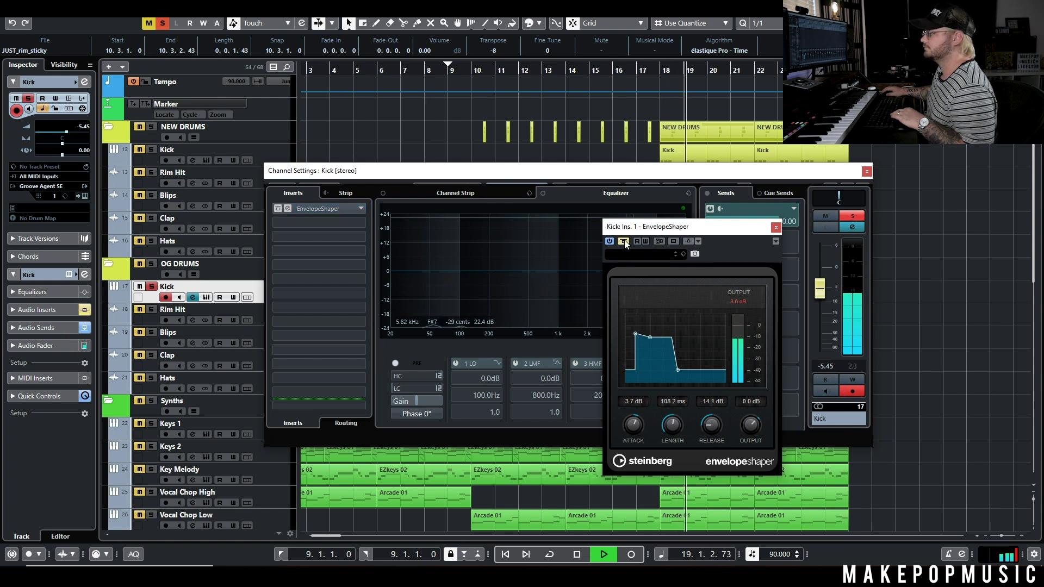
left_click(624, 241)
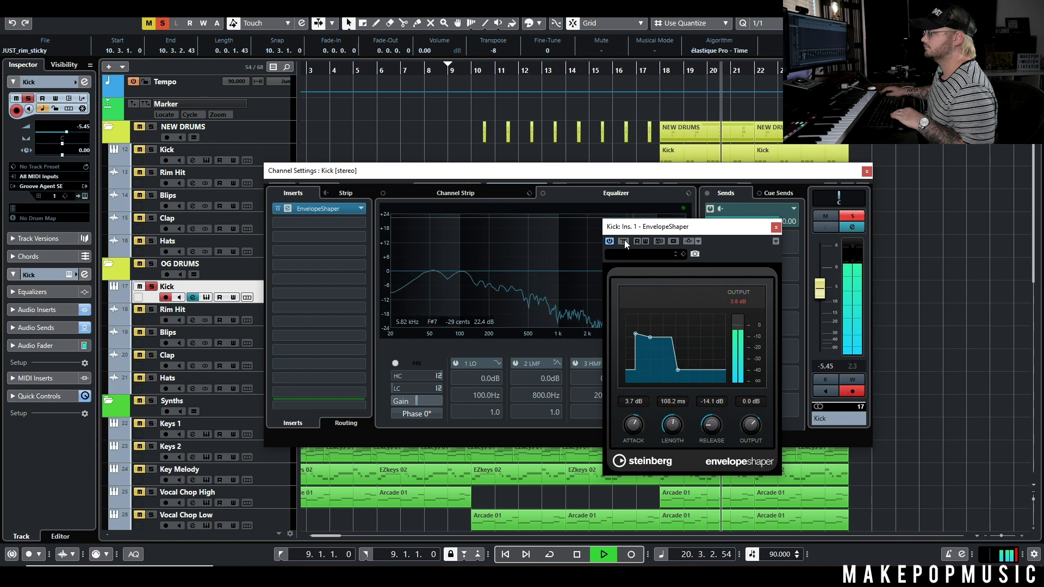
left_click(624, 242)
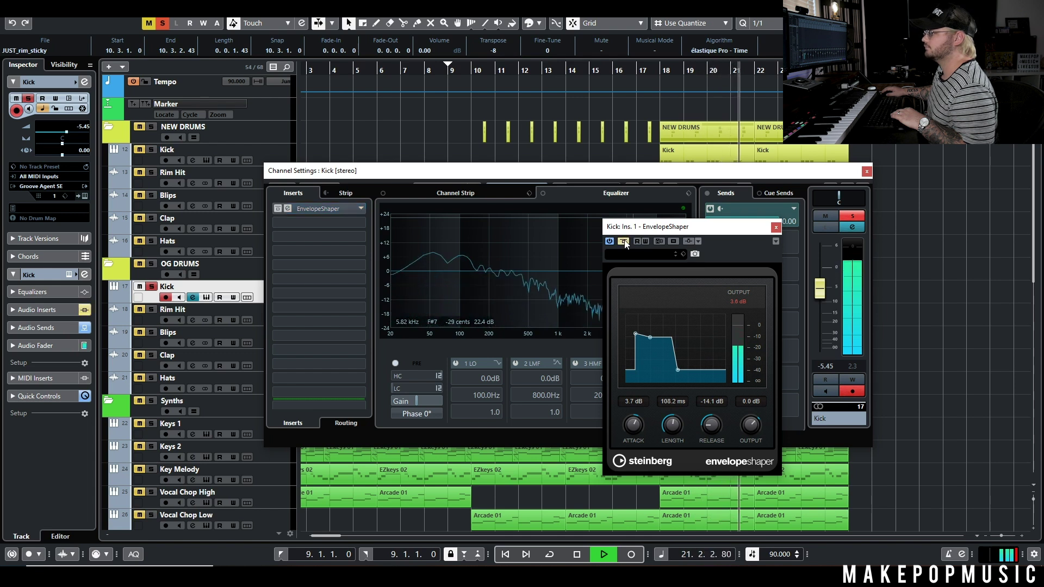
left_click(624, 241)
Step: Pull the Kick's EnvelopeShaper release to its minimum and hear it unsoloed in the mix with OG DRUMS unmuted and NEW DRUMS muted
left_click_drag(677, 370, 634, 403)
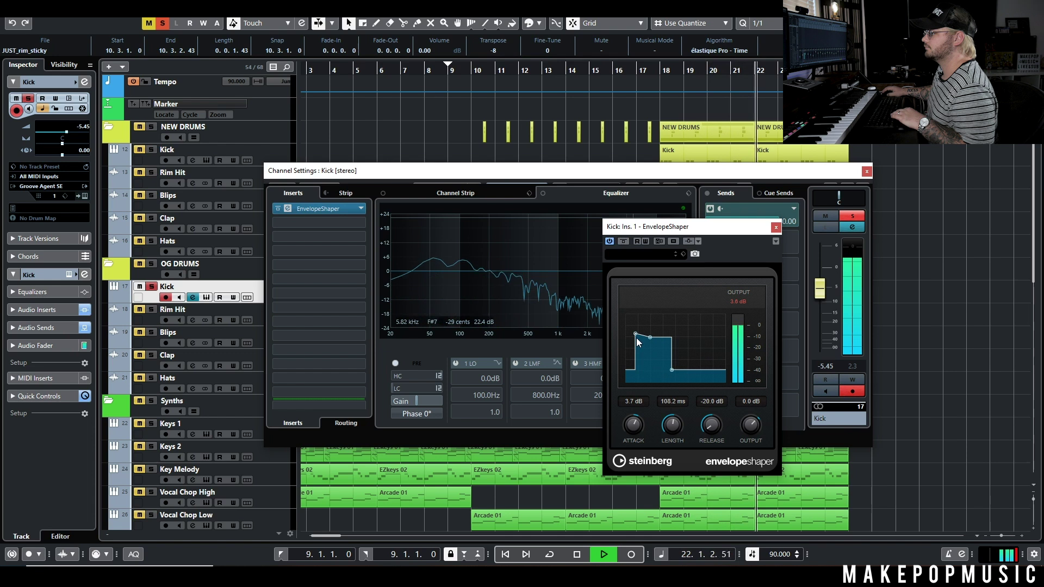
left_click(152, 287)
left_click(139, 126)
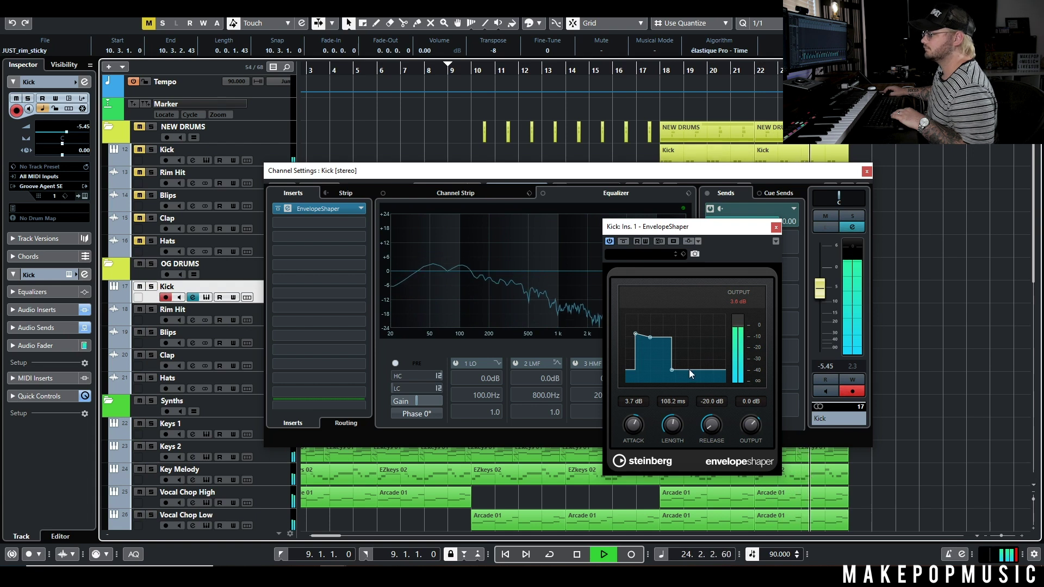
key("space")
Step: Set the Kick's EnvelopeShaper release to -5.9 dB and attack to 2.7 dB while listening from bar 18, and close the plug-in and channel settings
left_click_drag(670, 368, 681, 370)
double_click(658, 67)
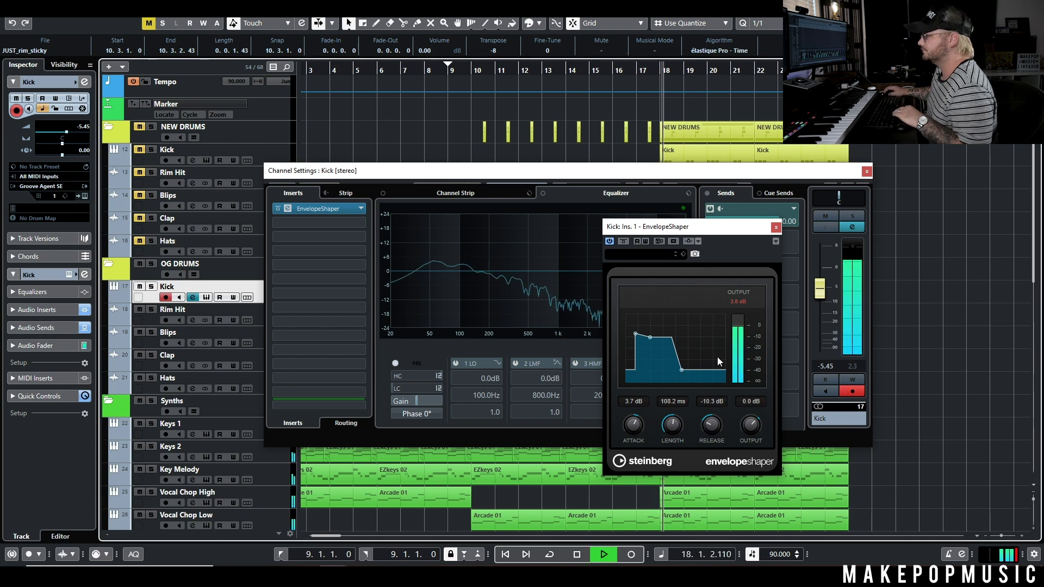
left_click_drag(682, 370, 686, 371)
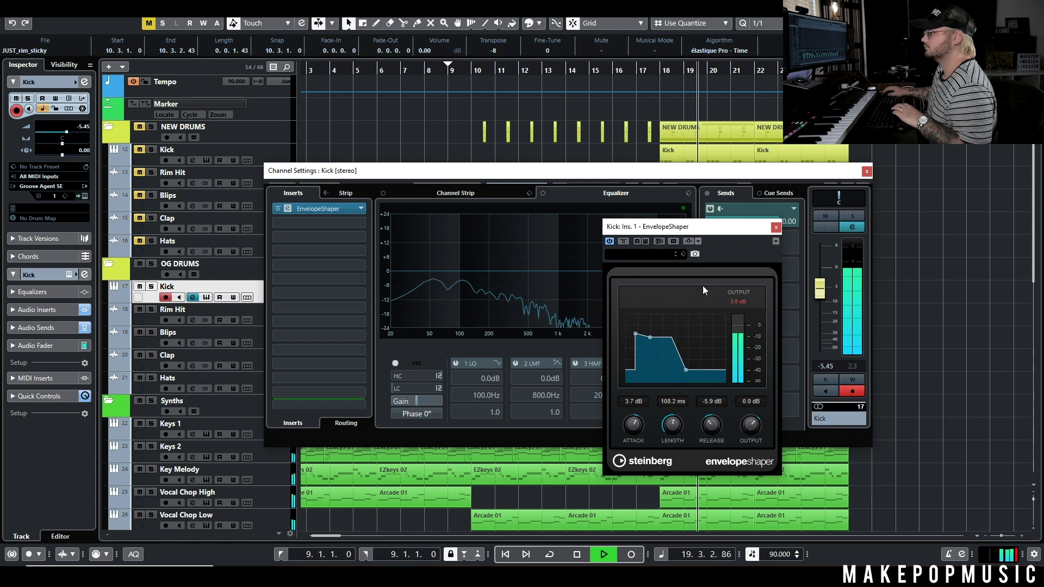
key("space")
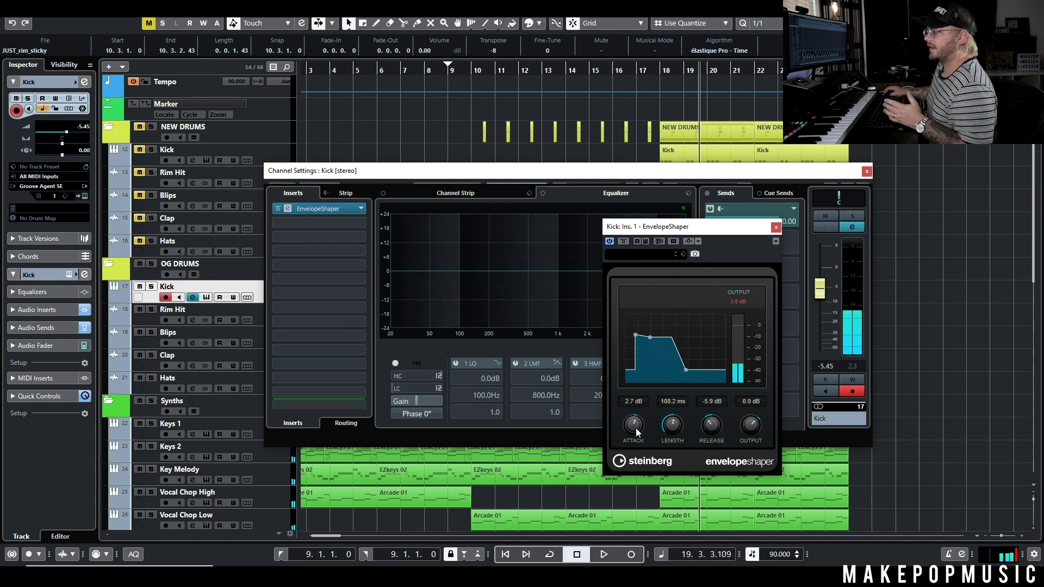
scroll(635, 428, "down", 1)
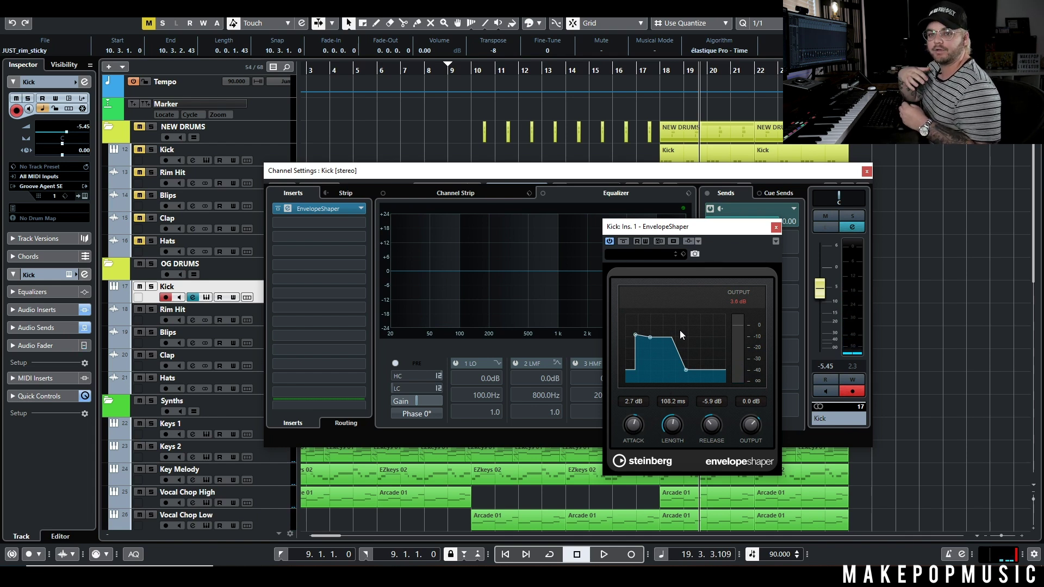
left_click(776, 227)
left_click(865, 172)
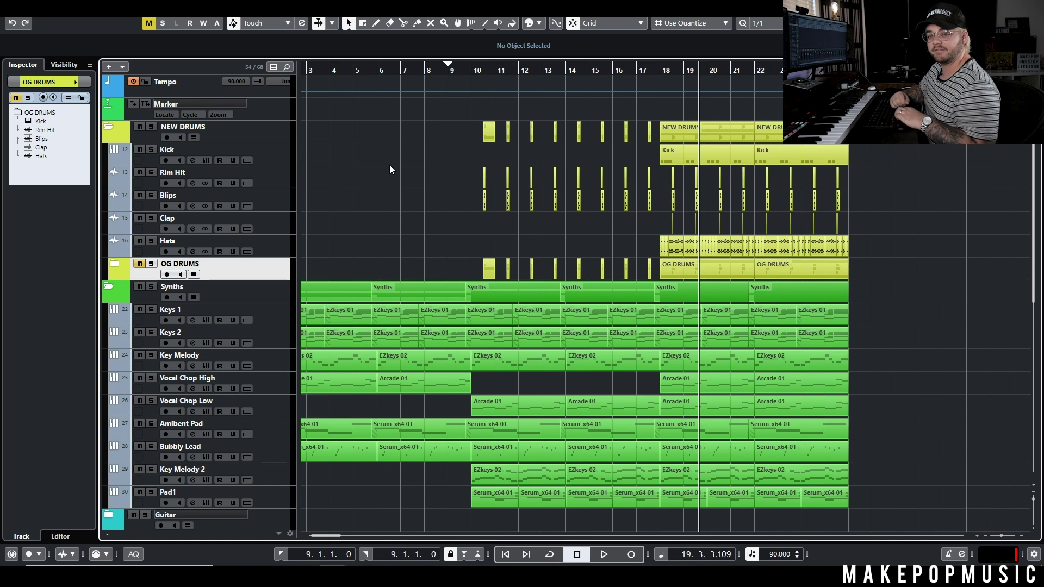
Step: Solo the NEW DRUMS Rim Hit, open its channel settings and CamelCrusher insert, and move both windows clear of the drum tracks
left_click(152, 172)
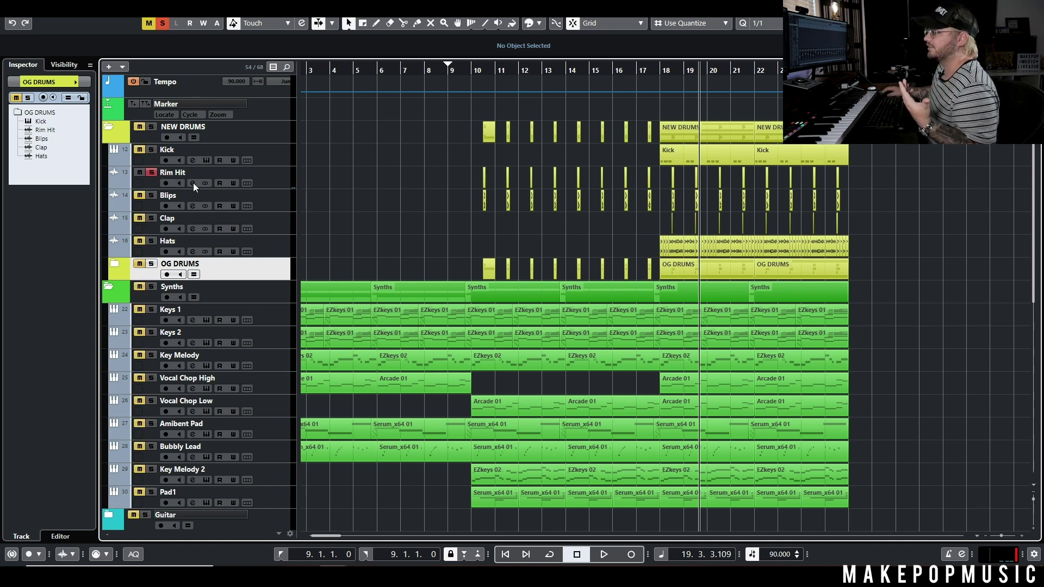
left_click(193, 183)
left_click_drag(324, 178, 408, 328)
left_click(473, 224)
left_click_drag(546, 197, 572, 319)
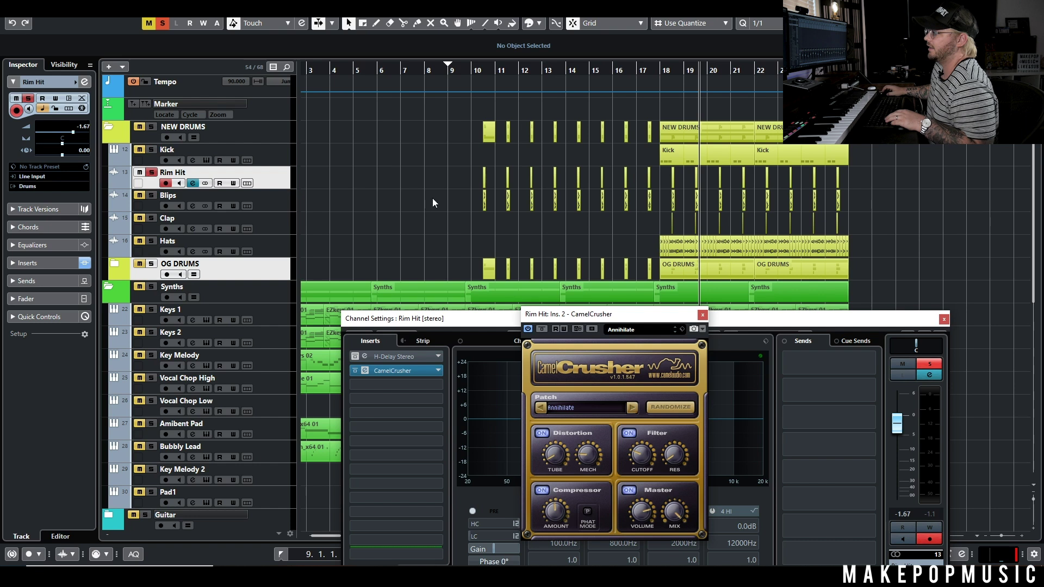
Step: Play the soloed Rim Hit from bar 10 and compare its sound with CamelCrusher bypassed and active
scroll(474, 225, "up", 5)
left_click_drag(527, 72, 485, 223)
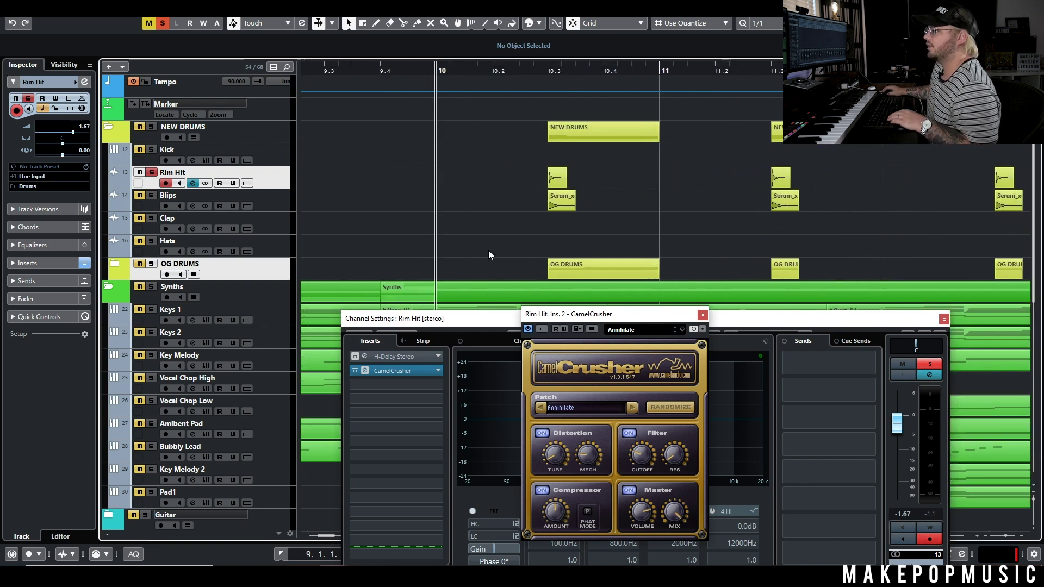
key("space")
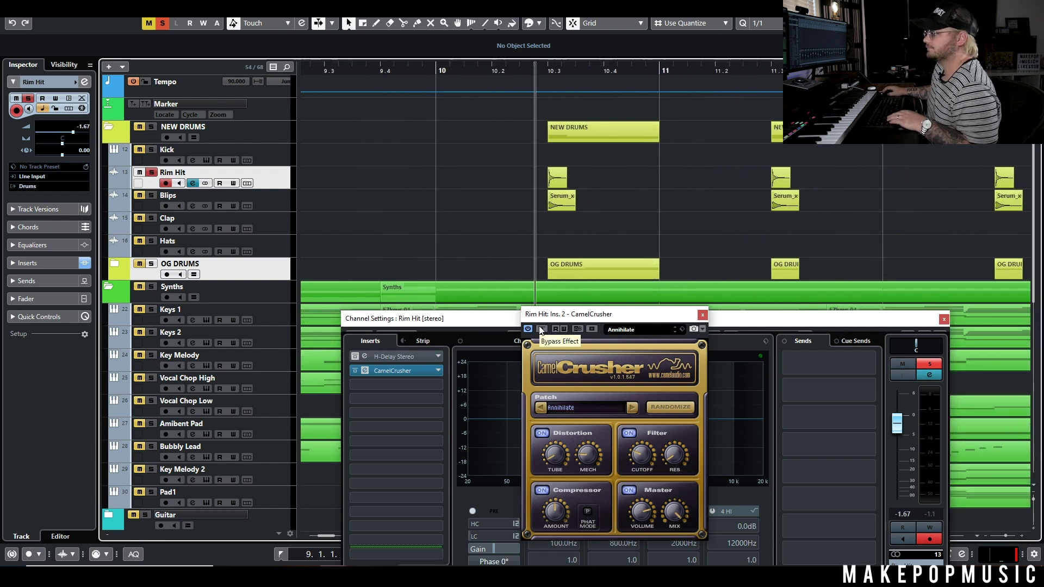
left_click(541, 330)
key("space")
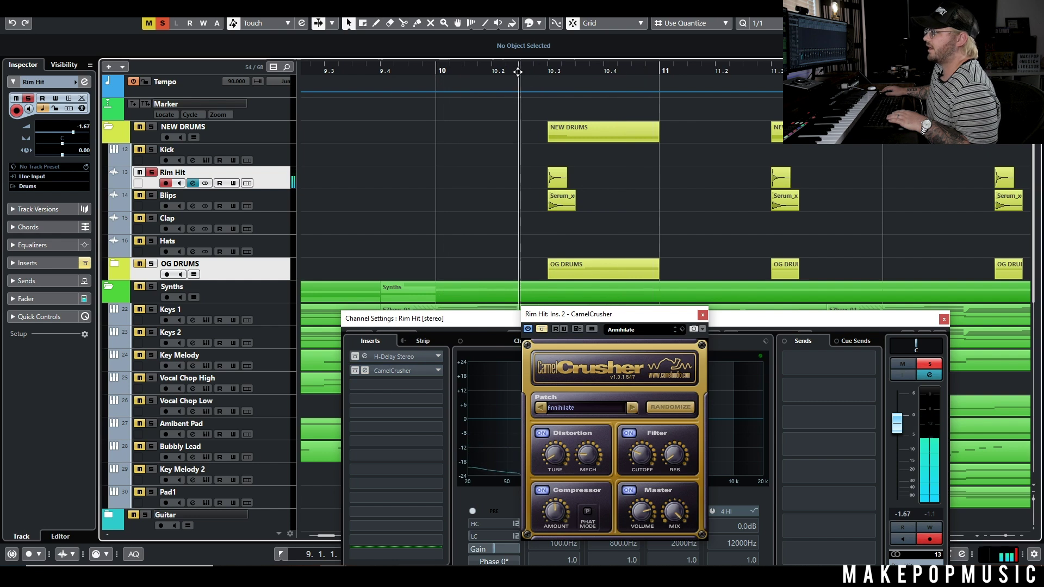
key("space")
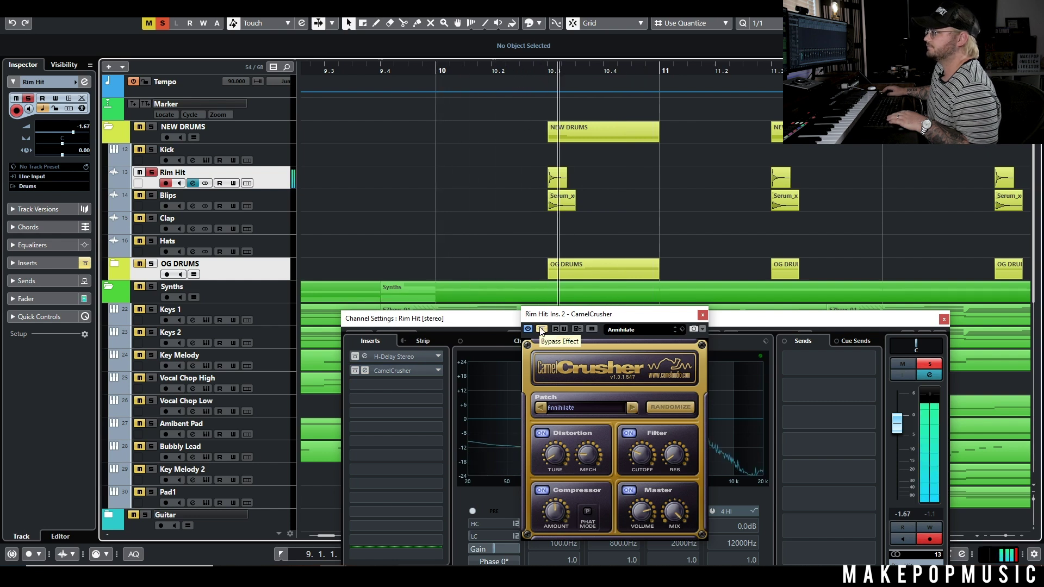
left_click(542, 330)
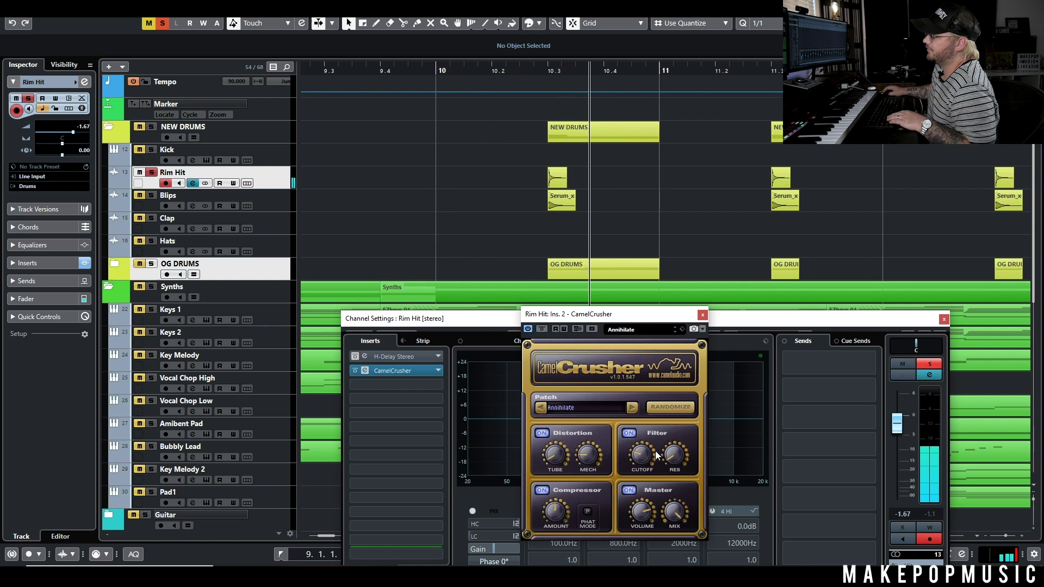
Step: Switch off the Rim Hit CamelCrusher's filter, compare it with bypass from bar 10, and close the plug-in
scroll(519, 136, "down", 4)
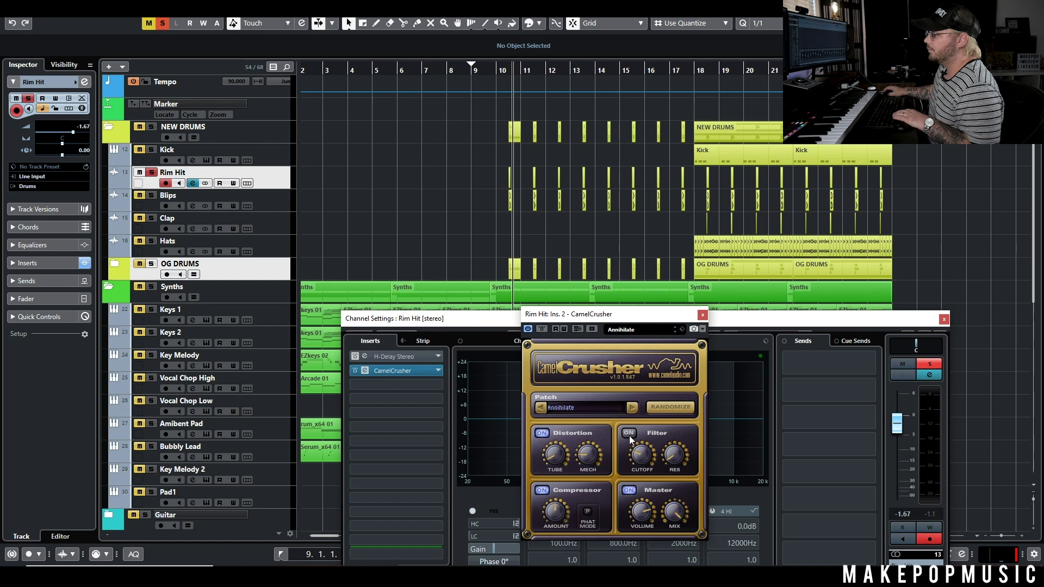
left_click(504, 73)
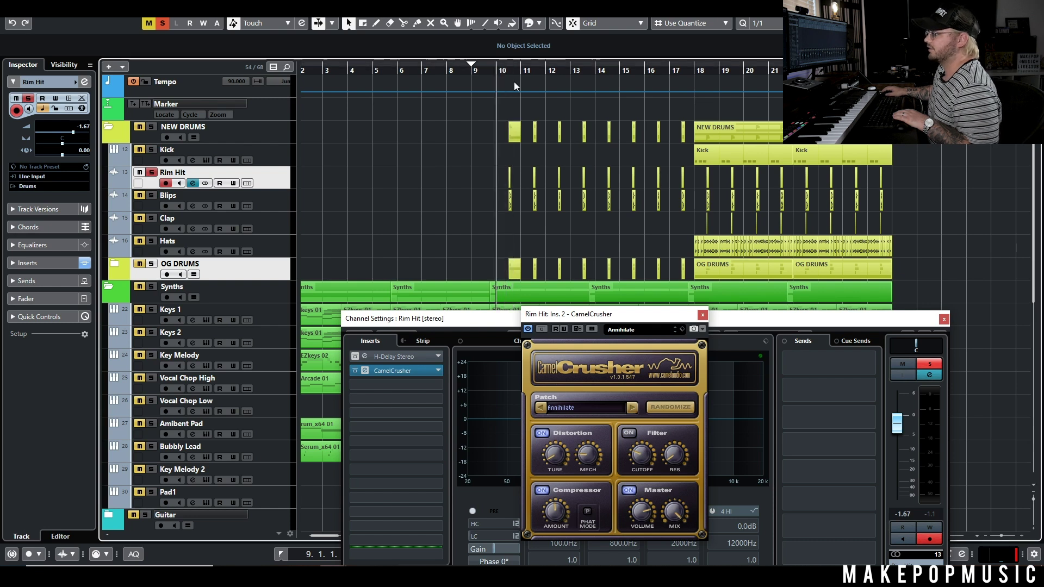
key("space")
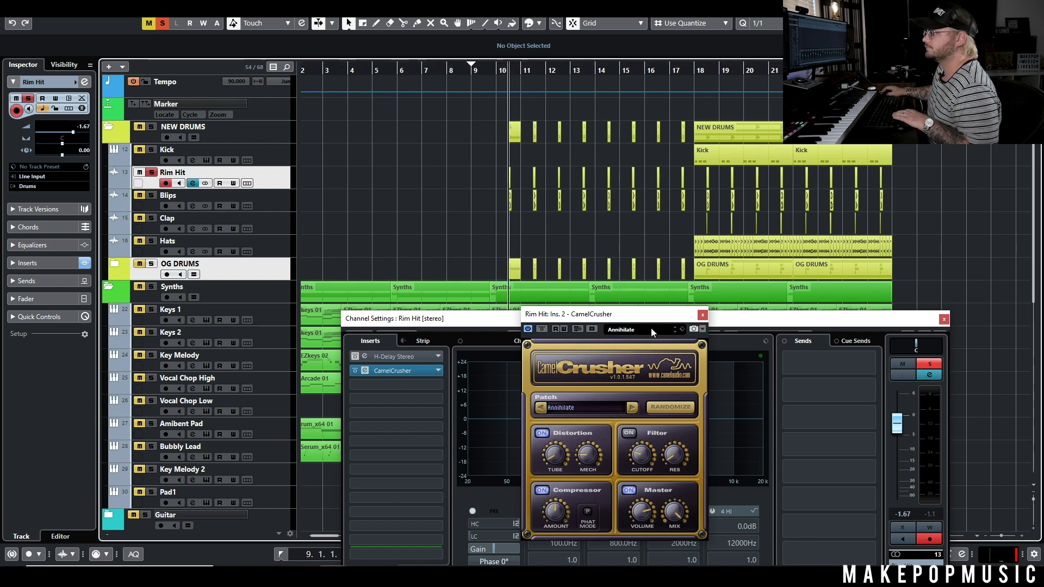
left_click(542, 329)
left_click(542, 329)
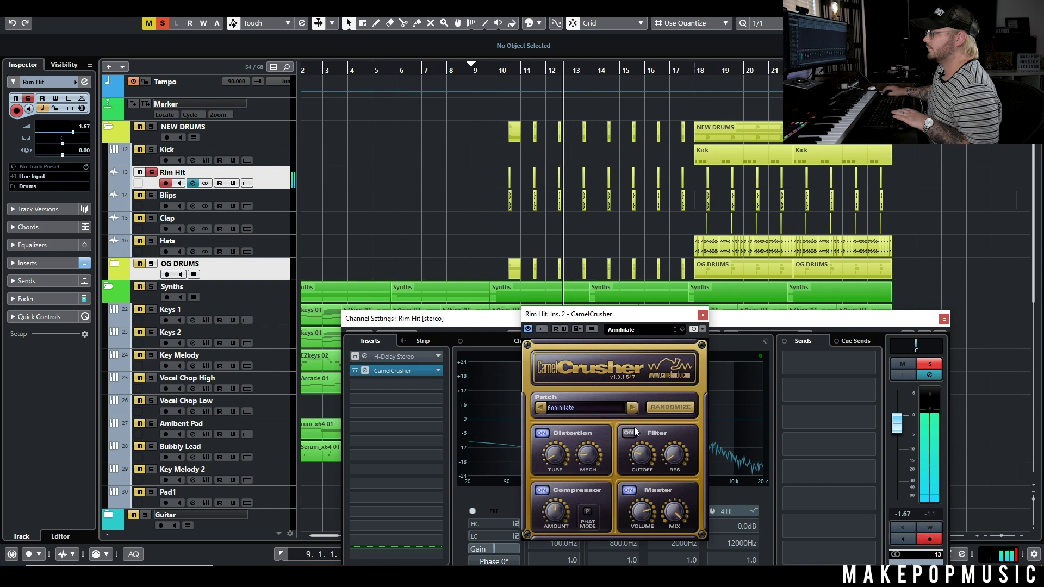
left_click(702, 315)
Step: Solo Blips instead of Rim Hit, open its CamelCrusher insert, and compare the sound with the effect bypassed and active
left_click(152, 195)
left_click(151, 173)
left_click(194, 203)
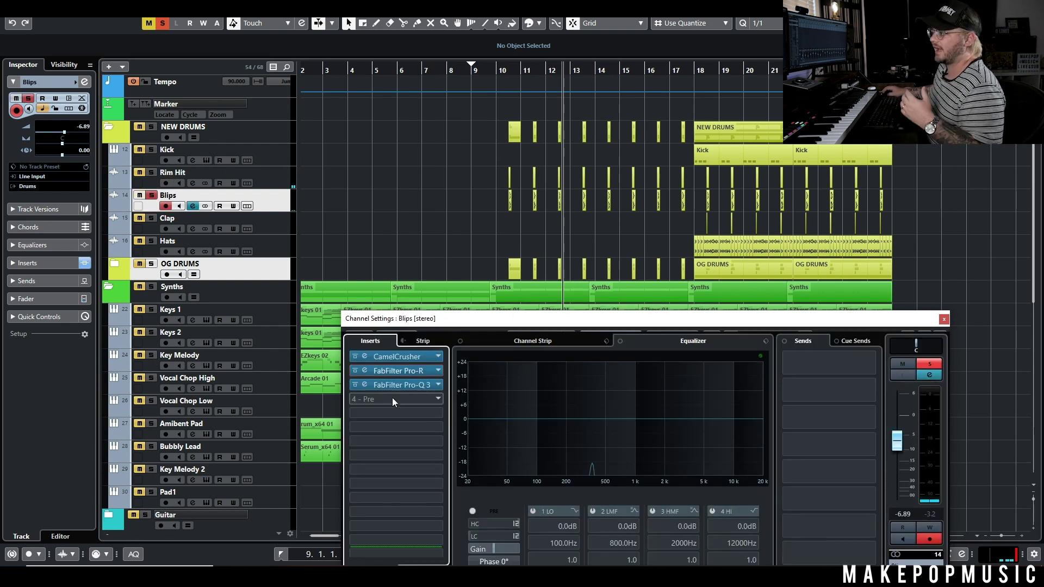
left_click(401, 357)
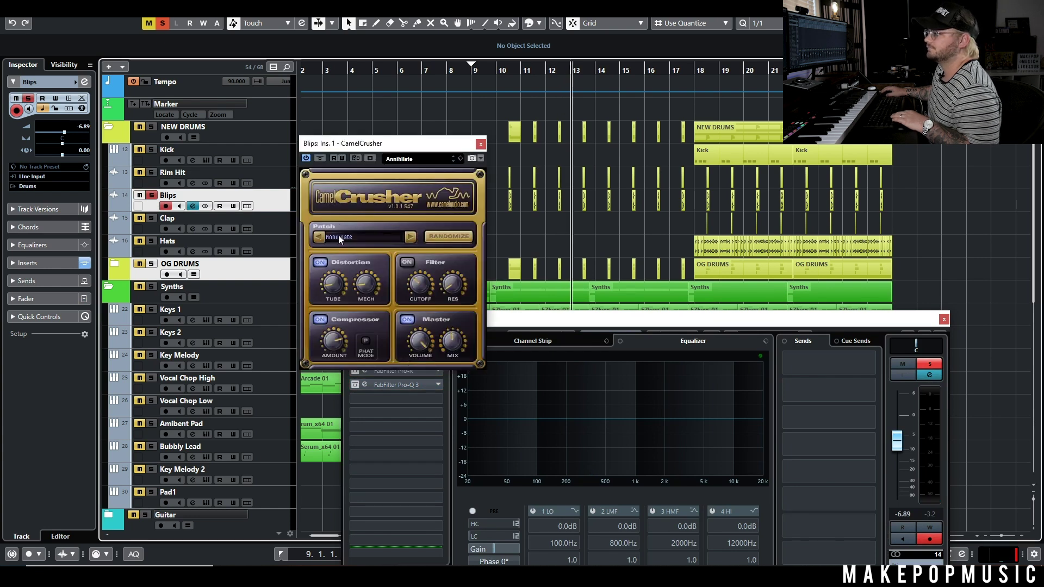
left_click(320, 158)
left_click(320, 158)
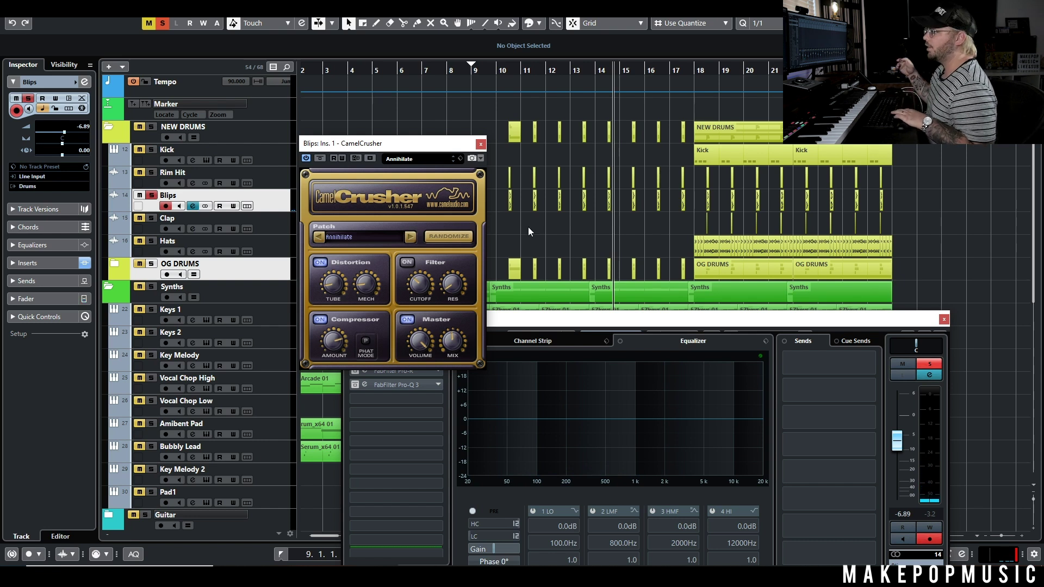
Step: Unsolo Blips, mute all NEW DRUMS except Blips, bypass its CamelCrusher, and play the mix from bar 10
left_click(151, 194)
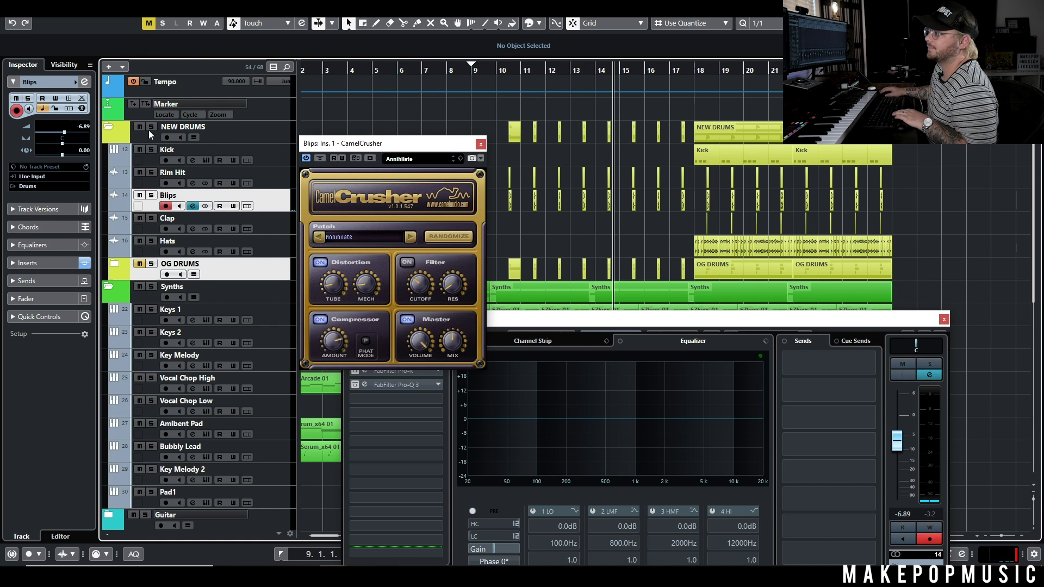
left_click(140, 126)
left_click(140, 196)
left_click(320, 159)
left_click(496, 71)
key("space")
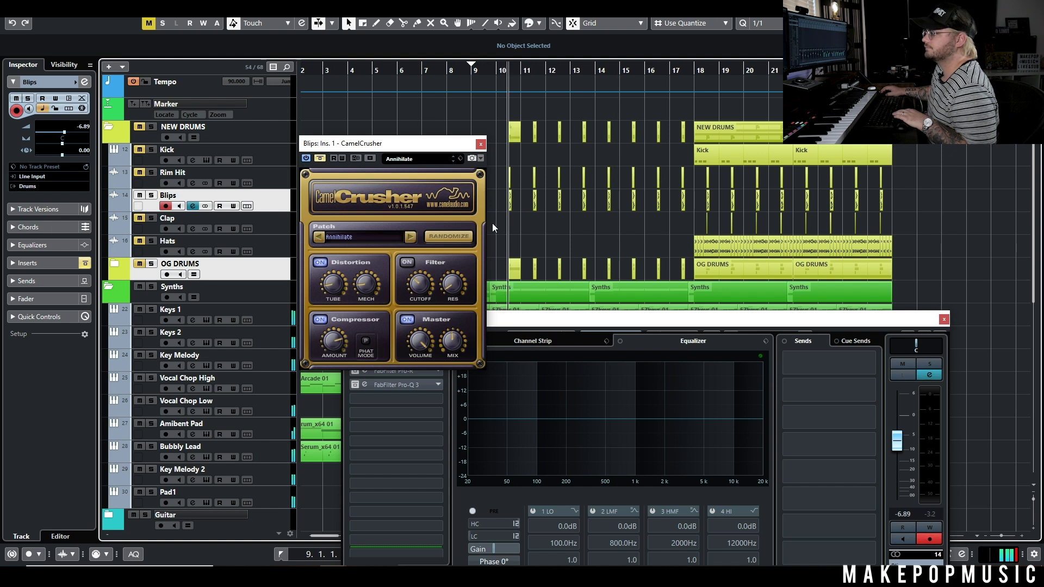
Step: Set the Blips level to -3.89 dB with CamelCrusher bypassed, reactivate the effect, lower the level to -8.21 dB, and stop playback
left_click_drag(888, 436, 898, 435)
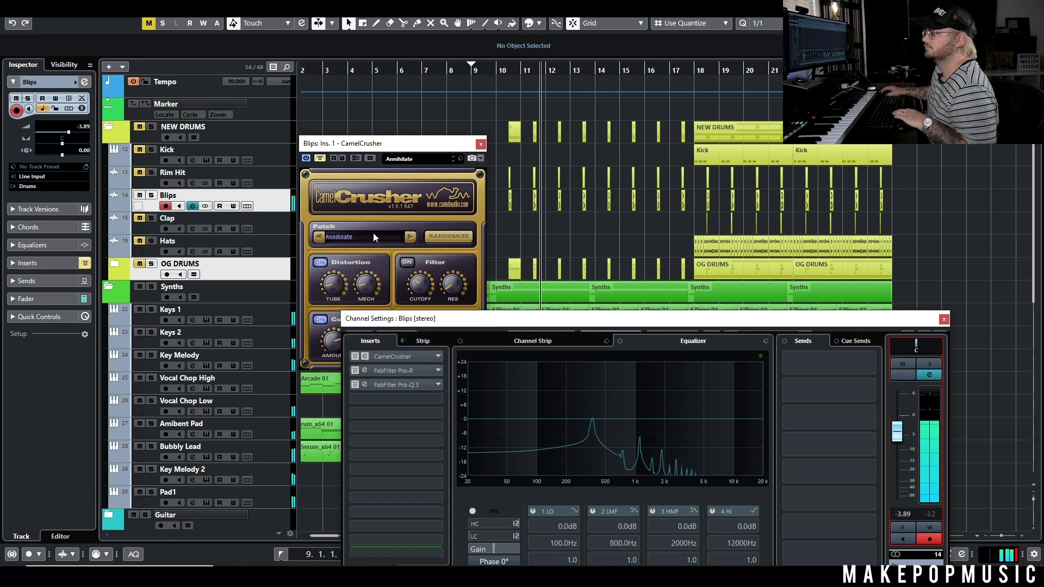
left_click(321, 158)
left_click_drag(905, 441, 900, 450)
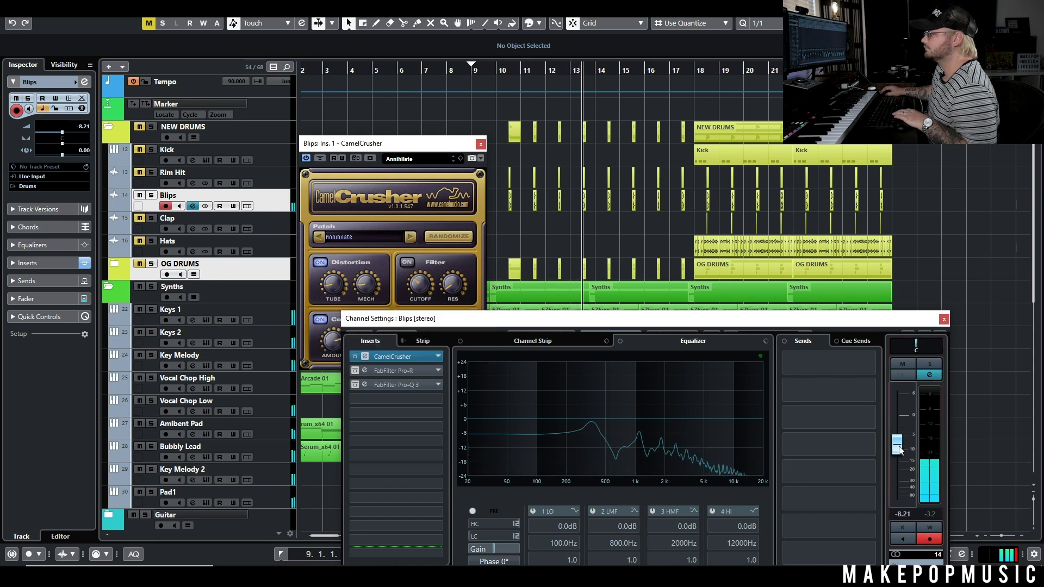
key("space")
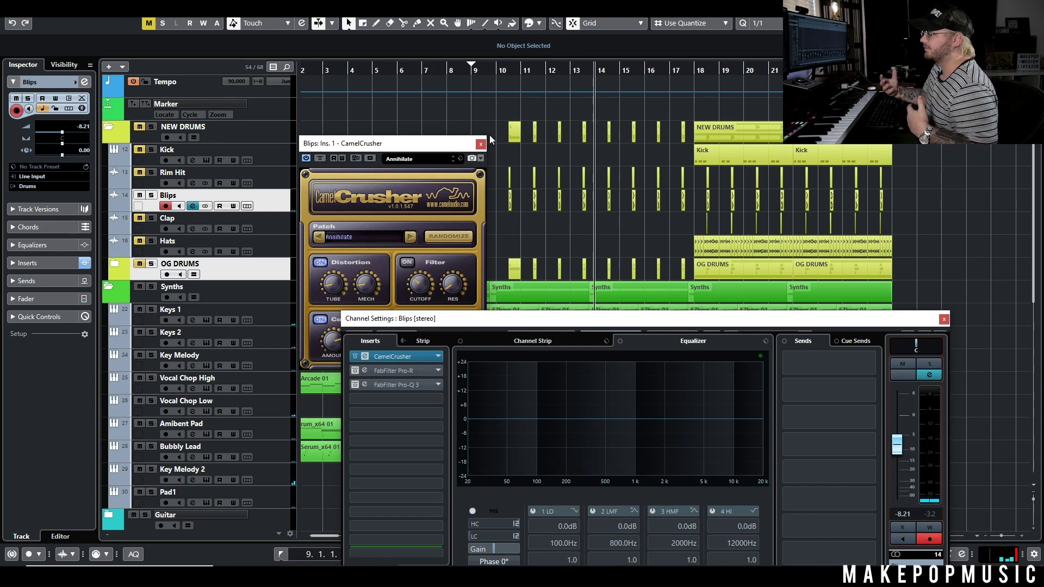
Step: Close the Blips' CamelCrusher and channel settings and mute the Blips track
left_click(483, 144)
left_click(481, 144)
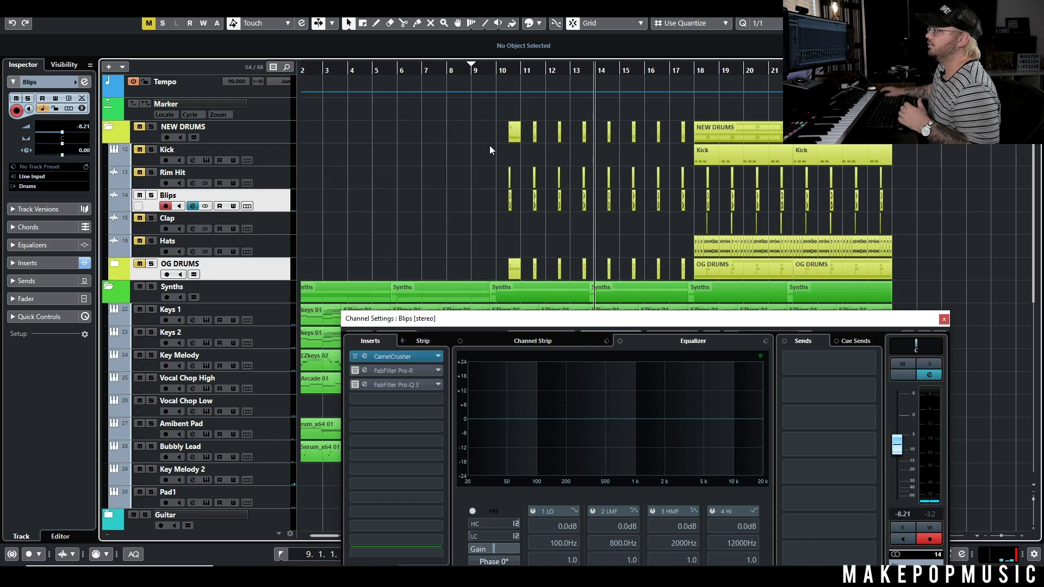
left_click(944, 320)
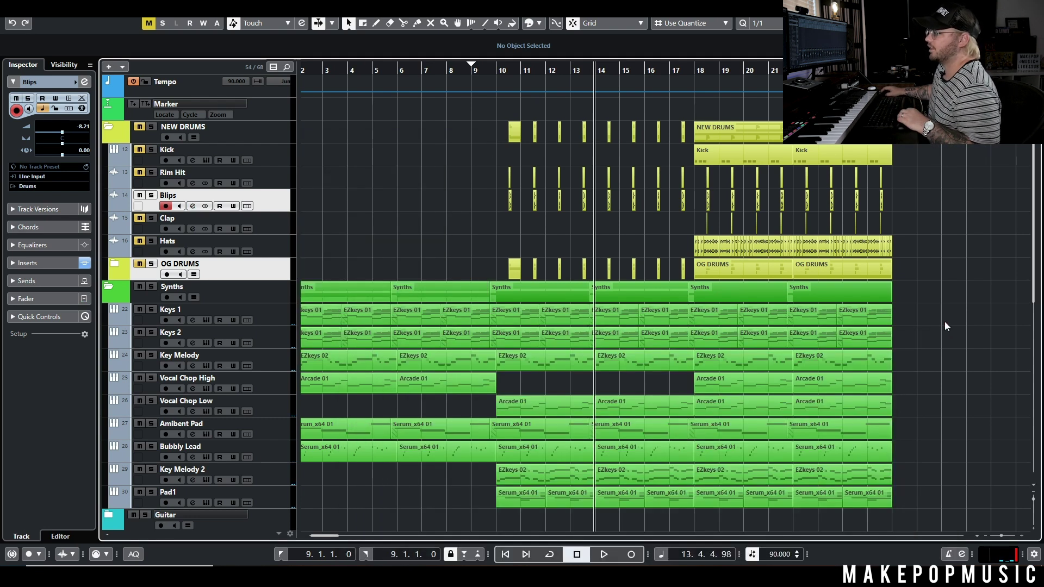
left_click(141, 195)
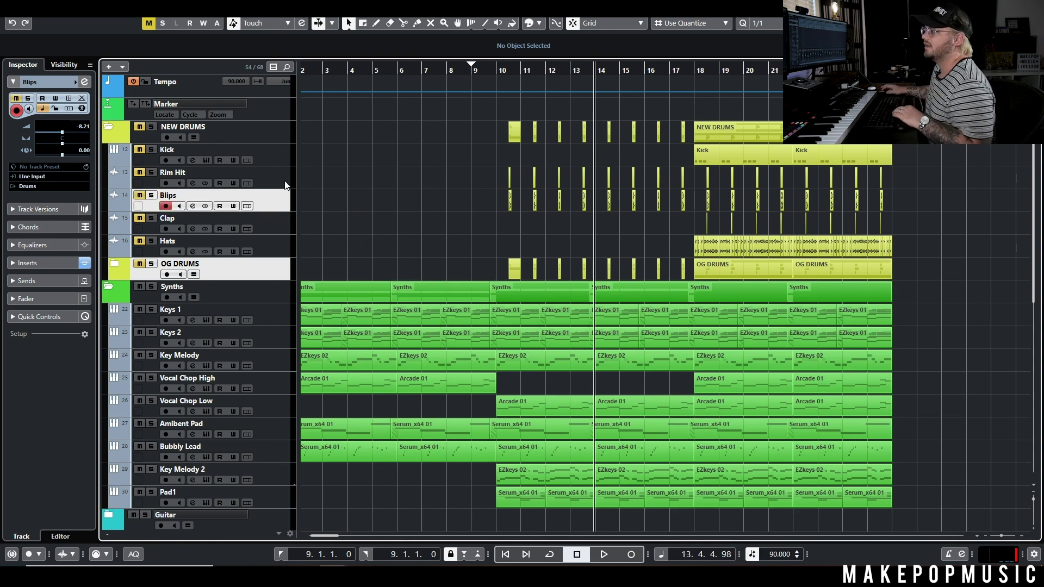
Step: Solo the NEW DRUMS Kick, open its channel settings and FabFilter Pro-Q 3 insert, and move the windows clear of the Kick track
left_click(151, 150)
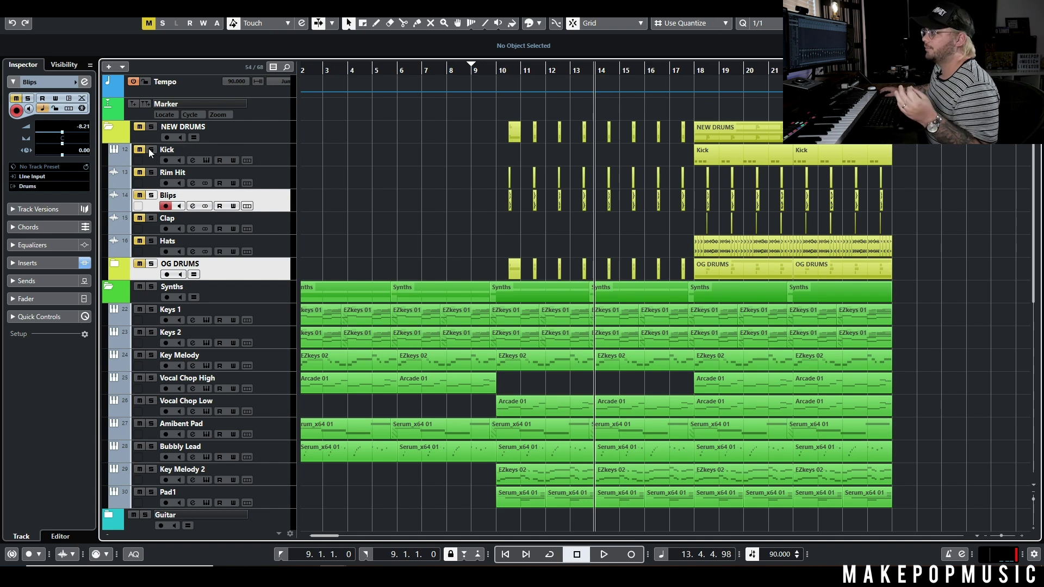
left_click(192, 160)
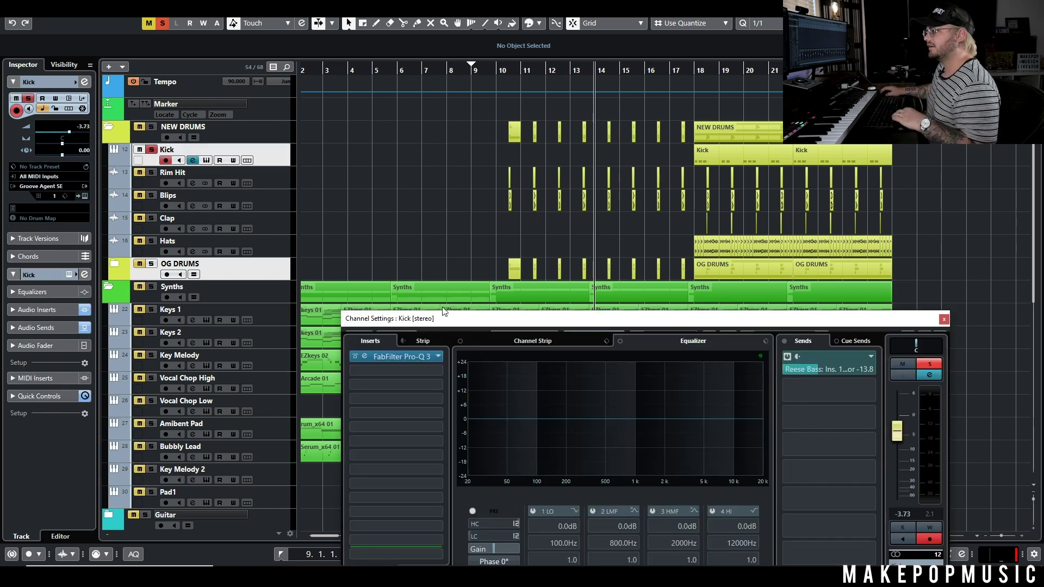
left_click_drag(434, 322, 391, 283)
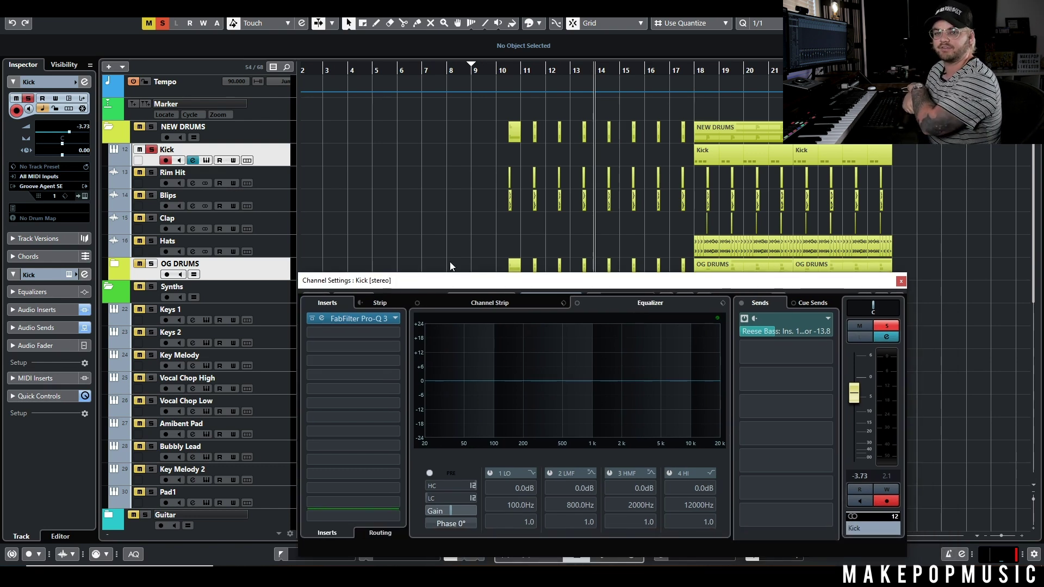
left_click(373, 321)
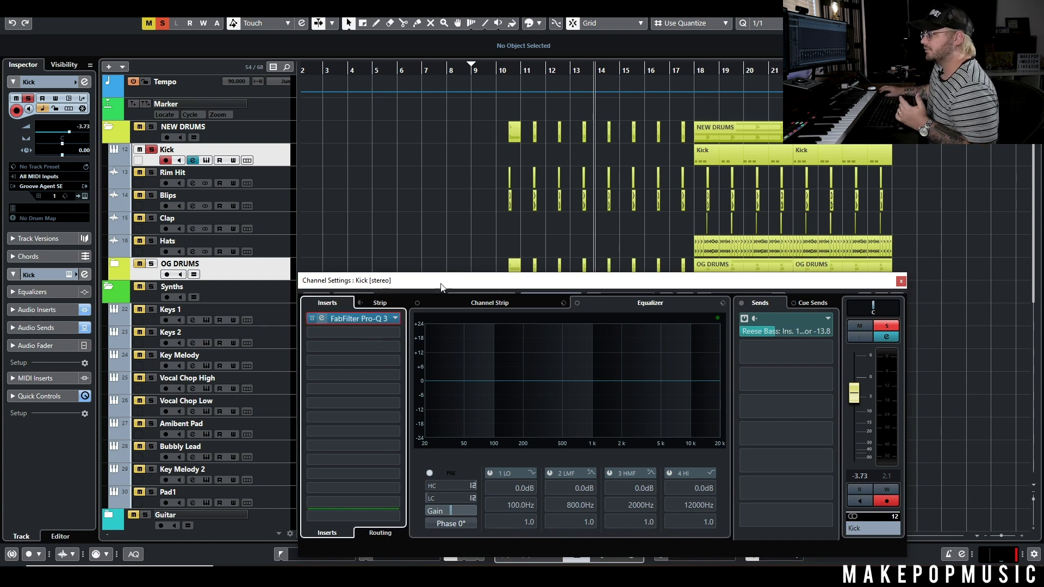
left_click_drag(576, 259, 712, 248)
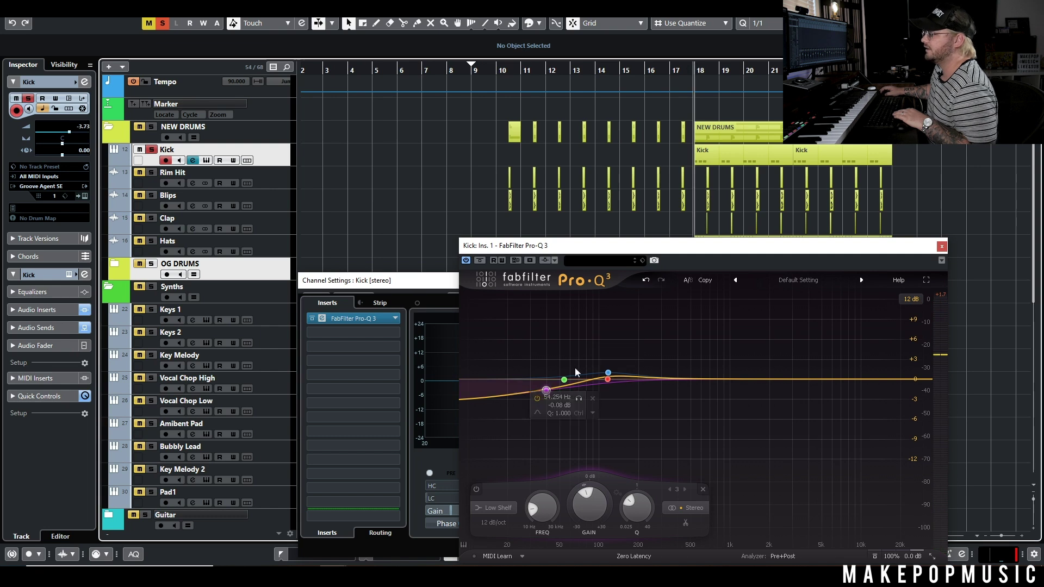
Step: Compare the soloed Kick from bar 18 with FabFilter Pro-Q 3 bypassed and active, and close the plug-in
left_click(482, 261)
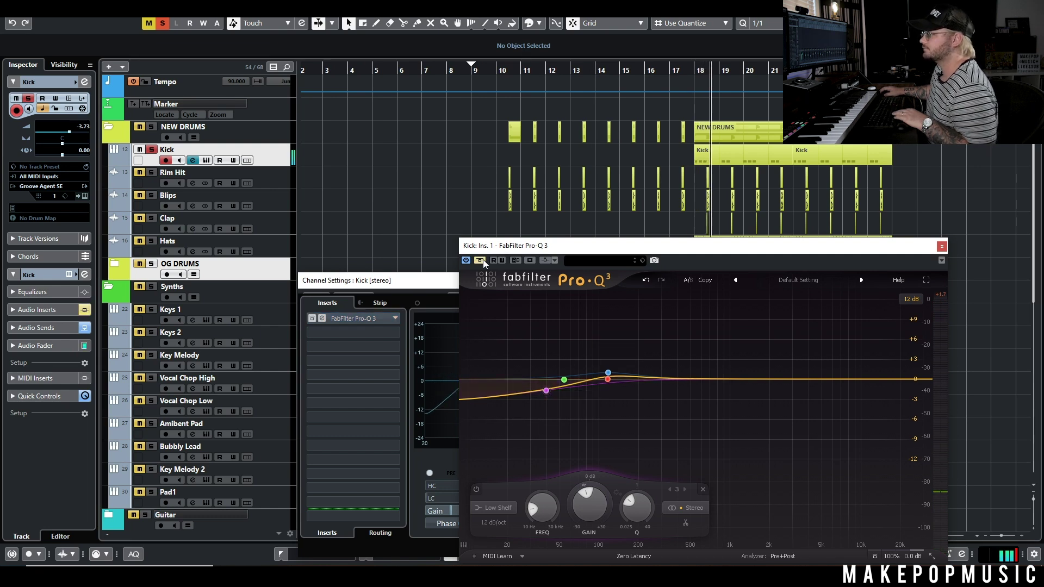
left_click(482, 260)
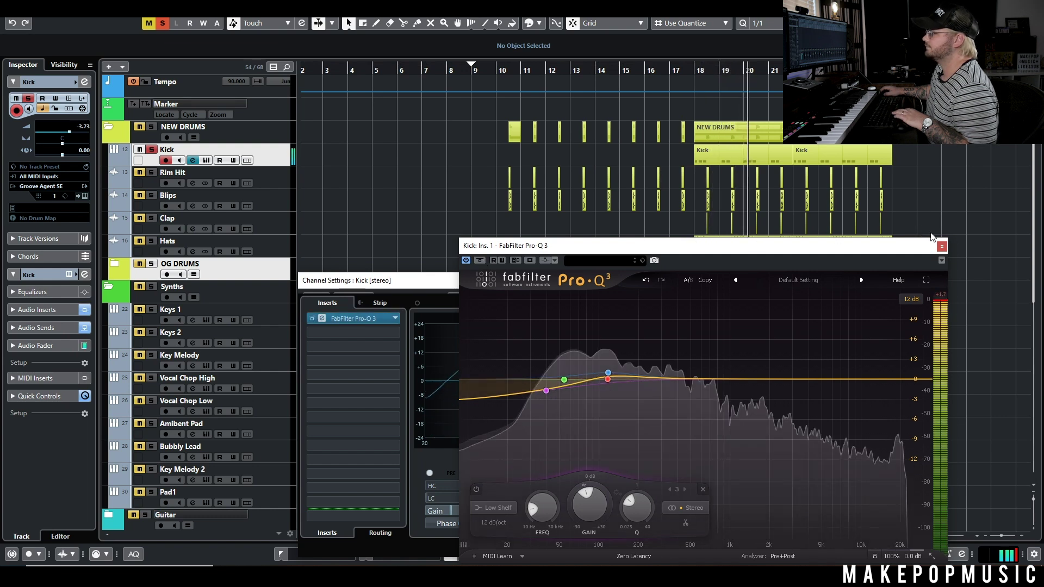
left_click(941, 246)
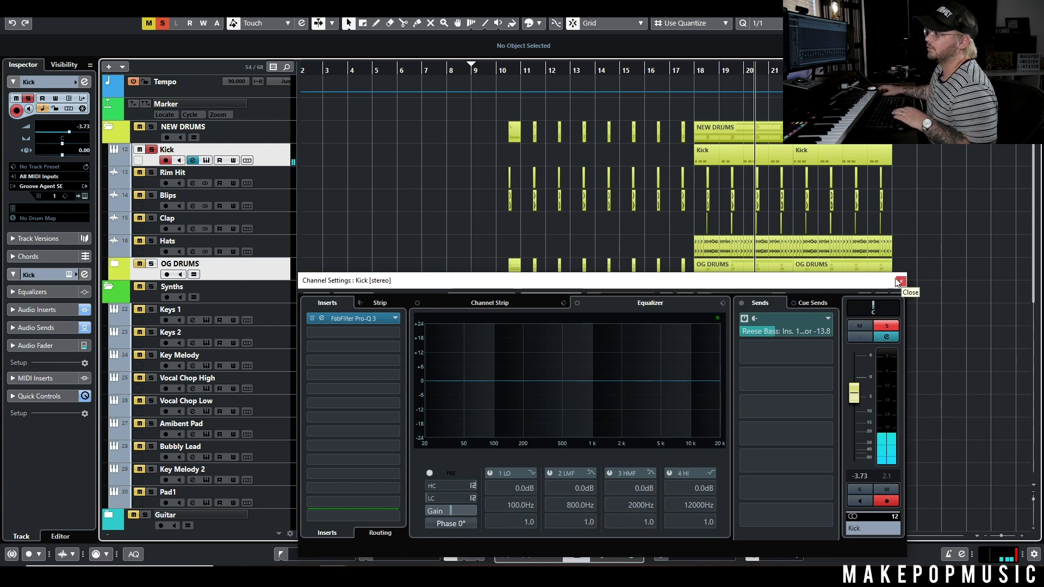
Step: Solo the Bass folder alongside the Kick and open the Kick's FabFilter Pro-Q 3 to examine its EQ bands
scroll(402, 187, "down", 6)
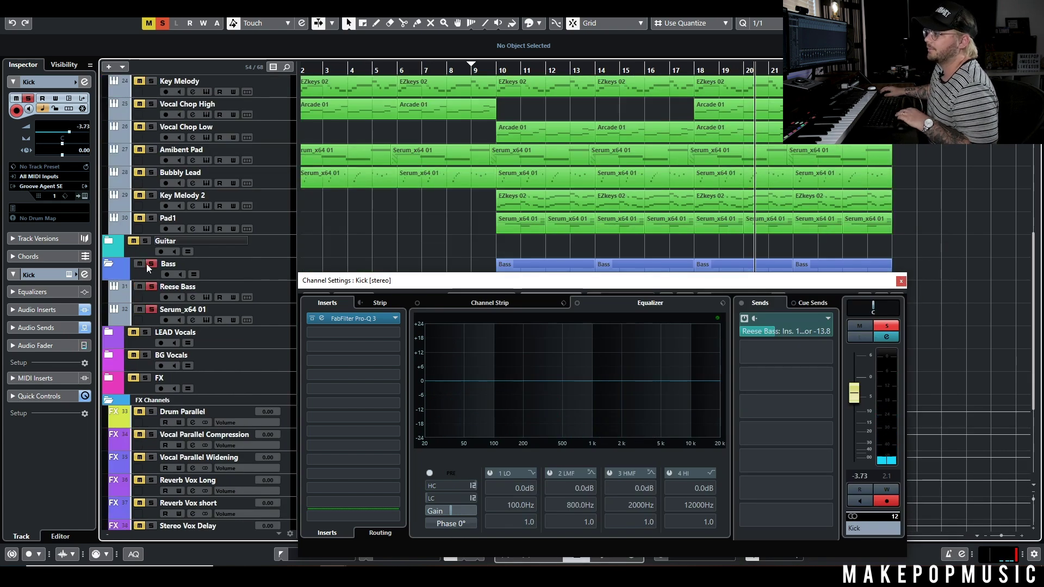
left_click(351, 318)
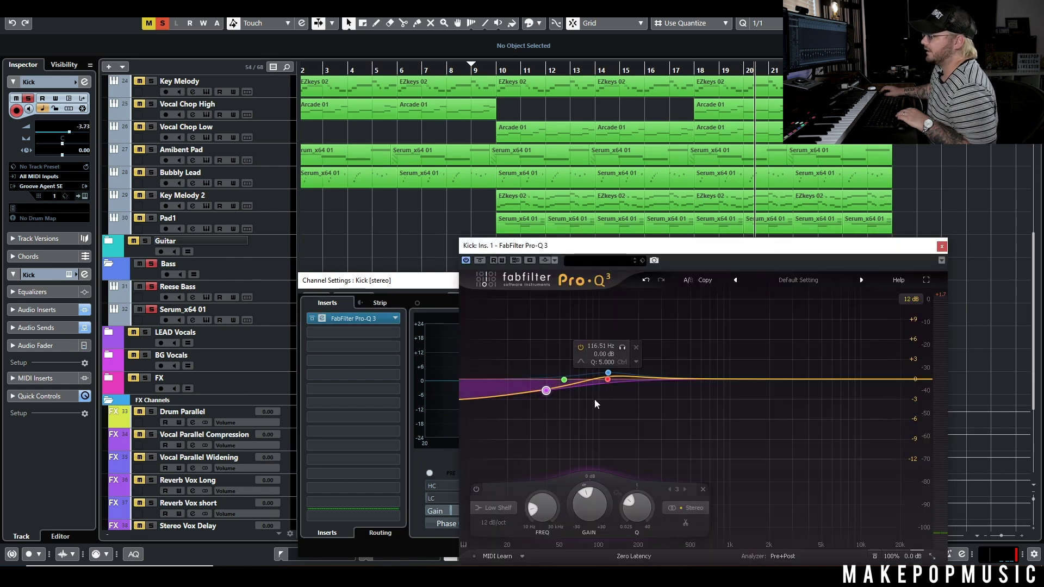
mouse_move(607, 373)
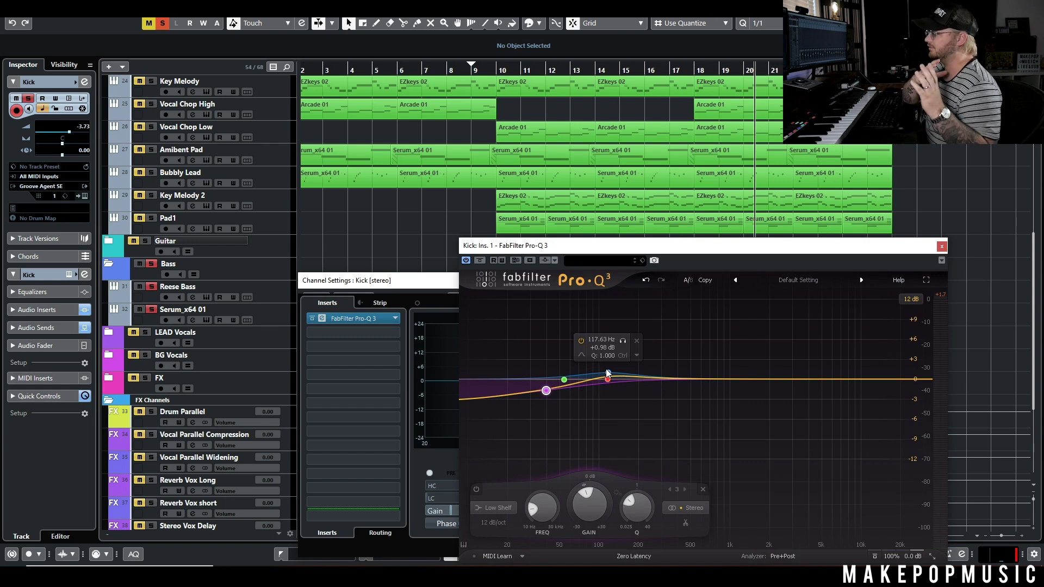
mouse_move(546, 391)
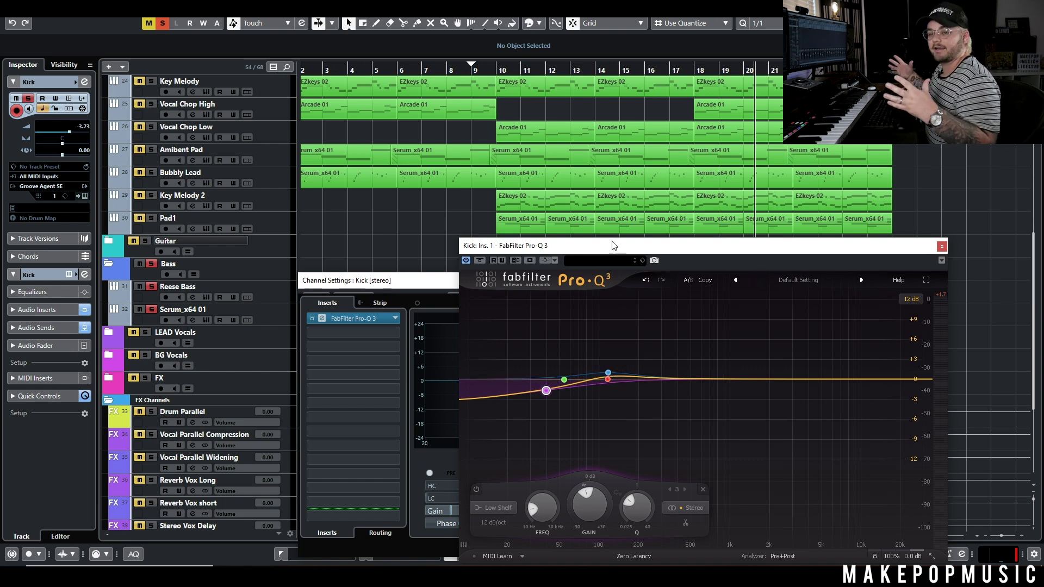
Step: Compare the Kick and Bass from bar 18 with the Kick's FabFilter Pro-Q 3 bypassed and active, and close the Kick windows
left_click(692, 71)
key("space")
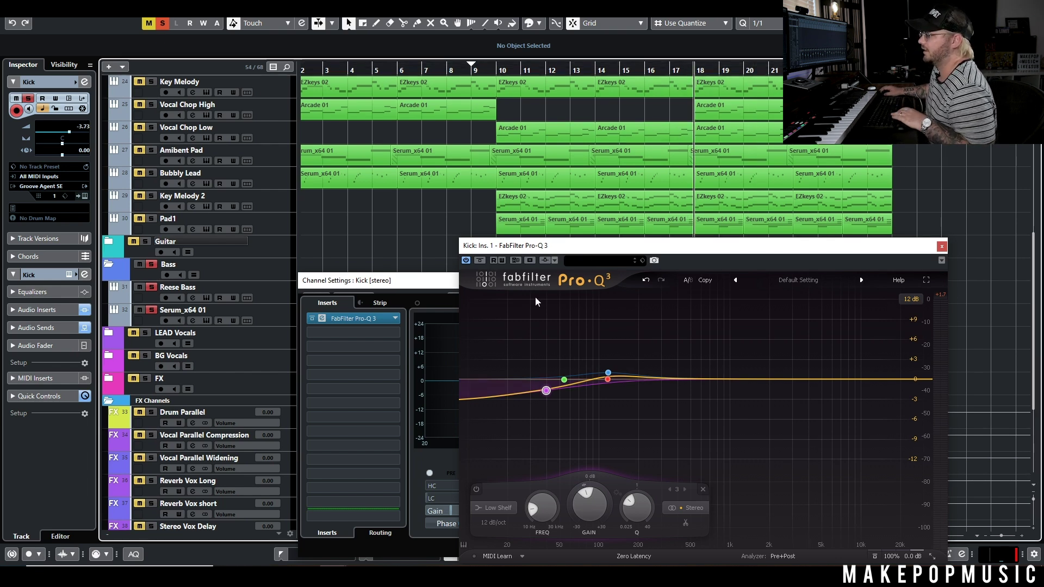
left_click(480, 260)
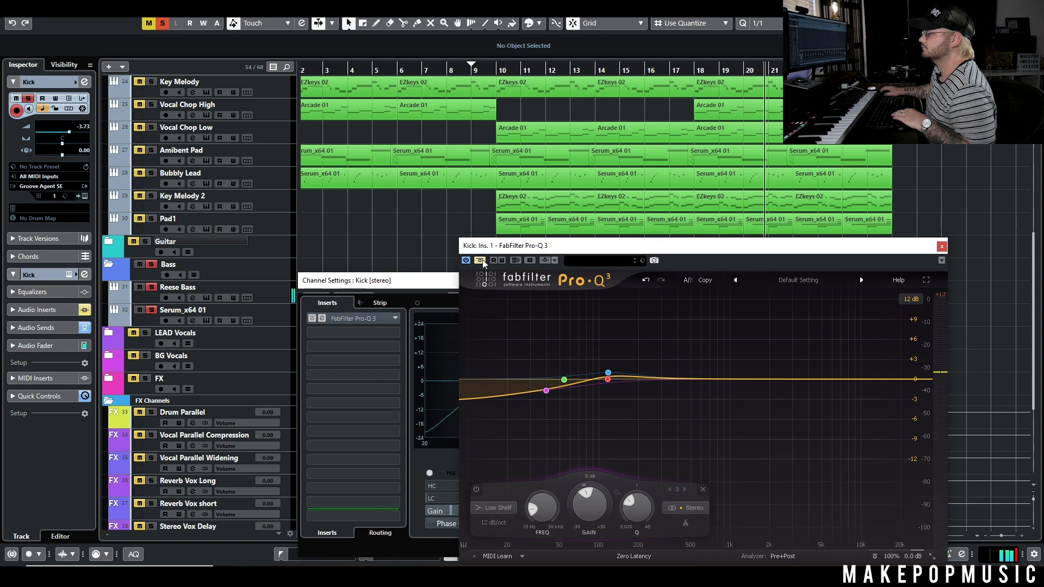
left_click(482, 259)
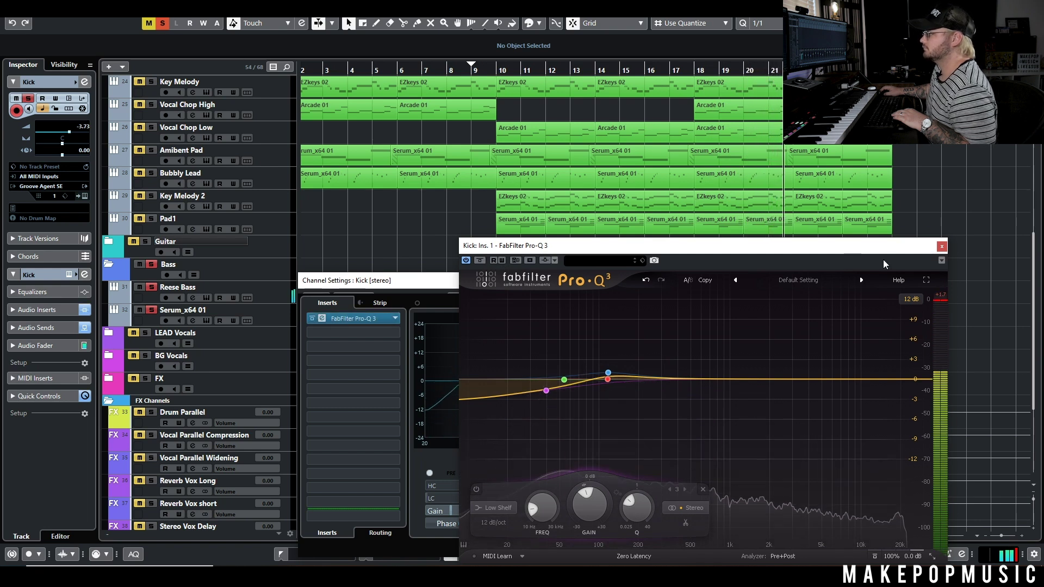
left_click(943, 247)
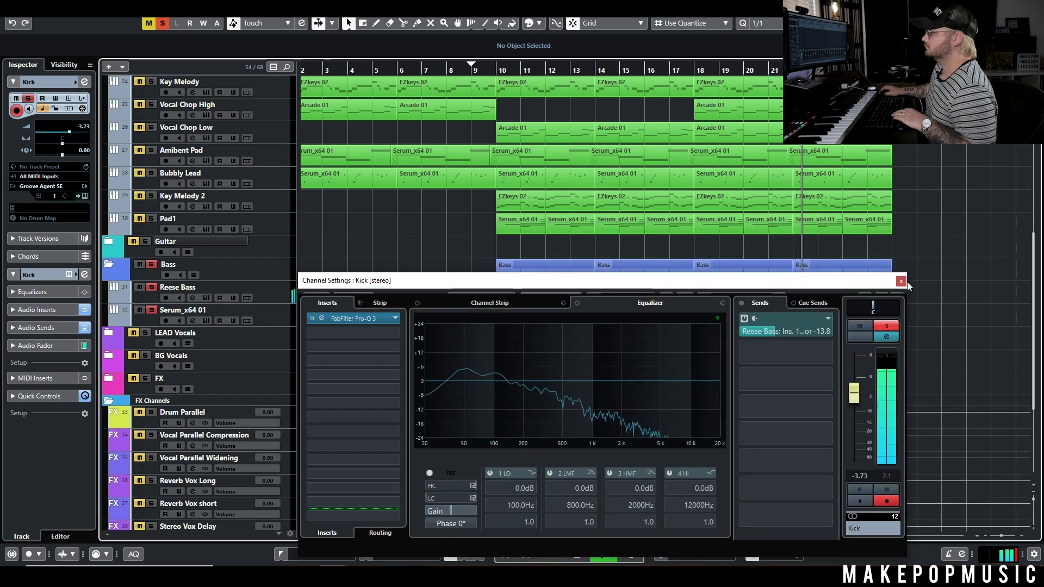
left_click(900, 281)
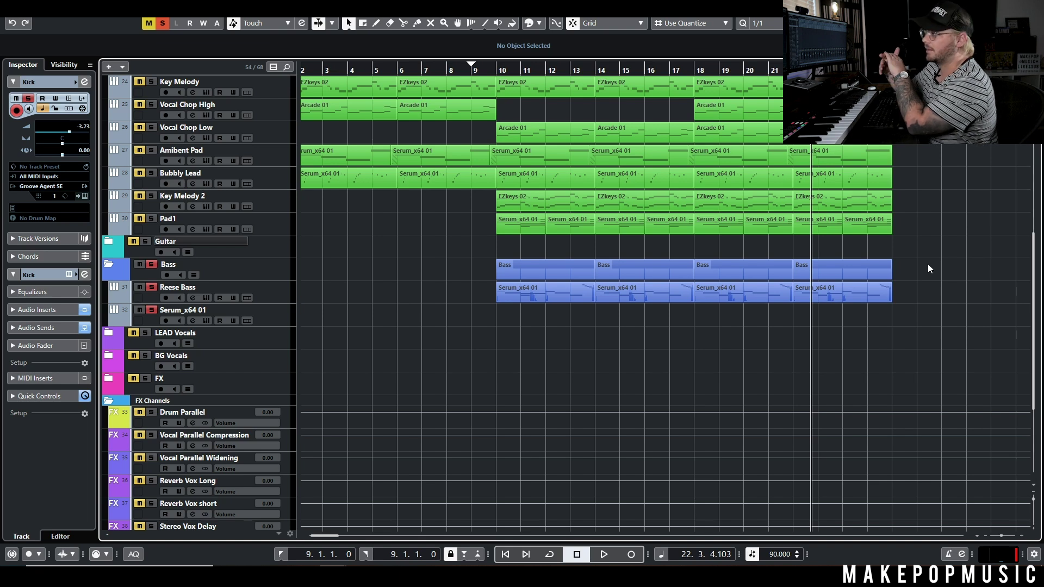
Step: Open the Reese Bass's Compressor insert, examine its settings, and close it
left_click(192, 297)
left_click(362, 317)
left_click(901, 281)
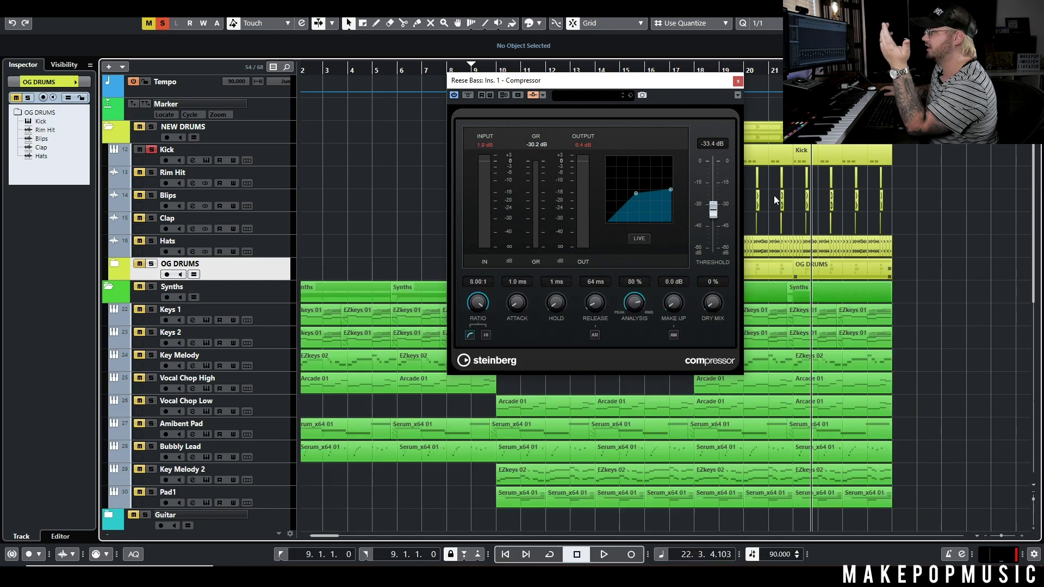
left_click(738, 81)
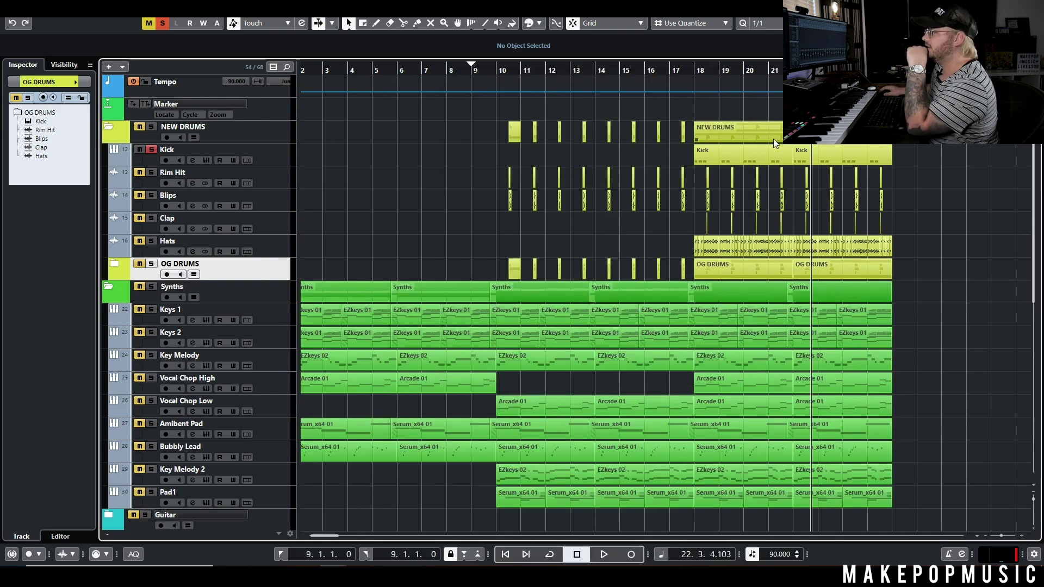
Step: Reopen the NEW DRUMS Kick's FabFilter Pro-Q 3, review its low-end curve, and close the plug-in and channel settings
left_click(192, 160)
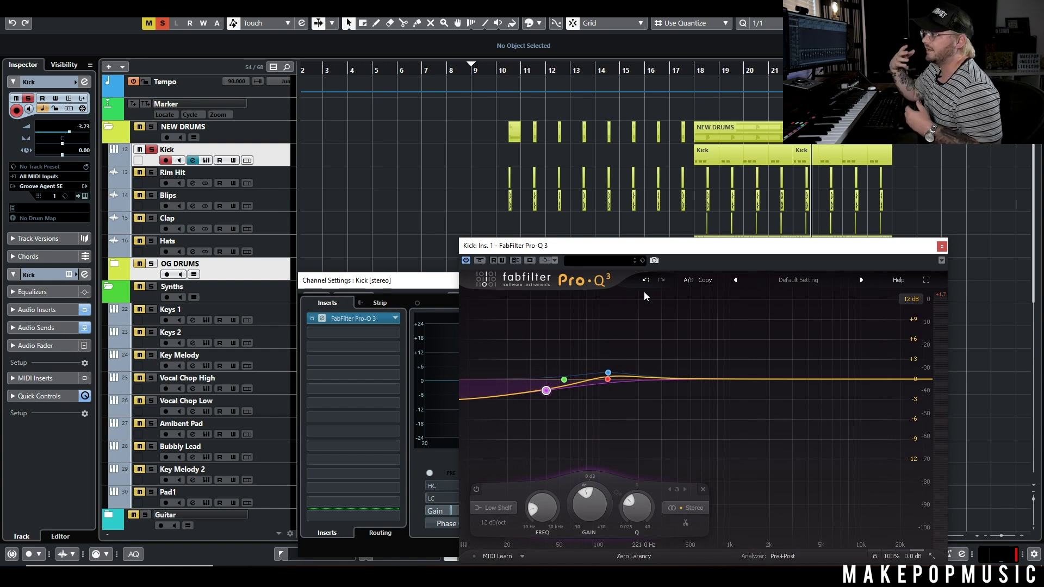
left_click(941, 246)
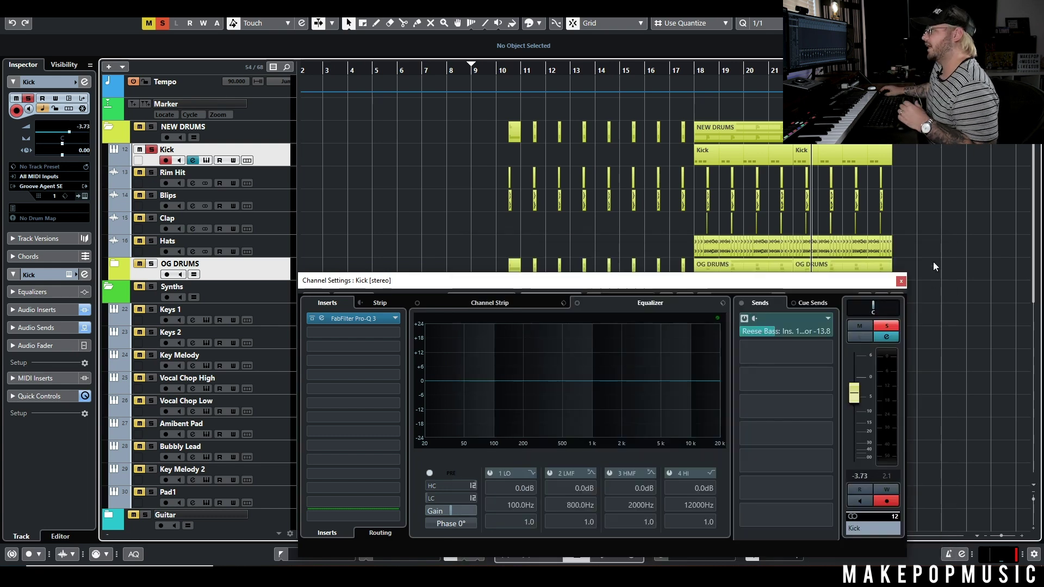
left_click(967, 275)
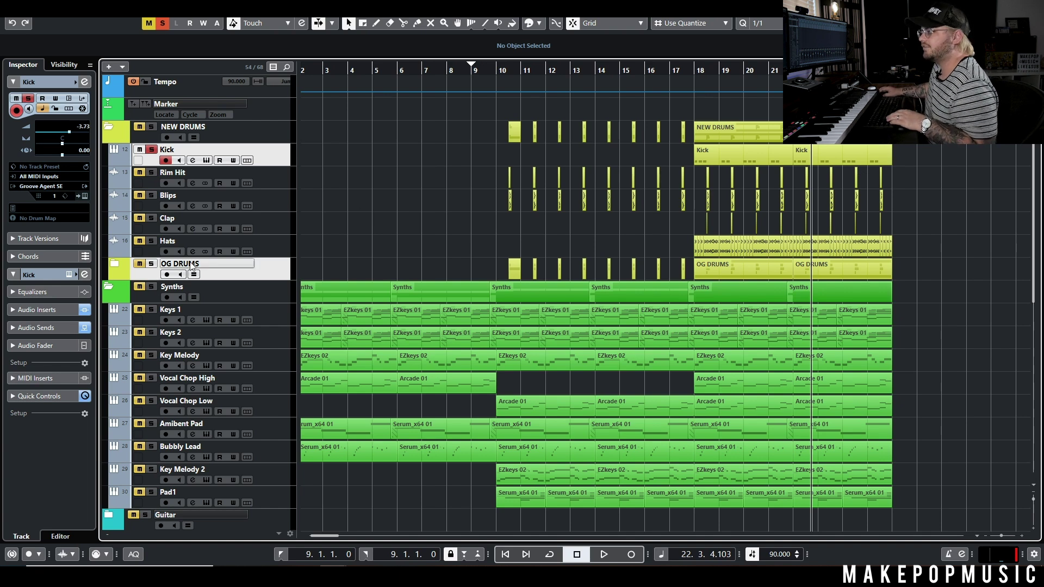
Step: Open the NEW DRUMS Blips channel settings, clear the existing solos, and solo the Blips track
left_click(191, 229)
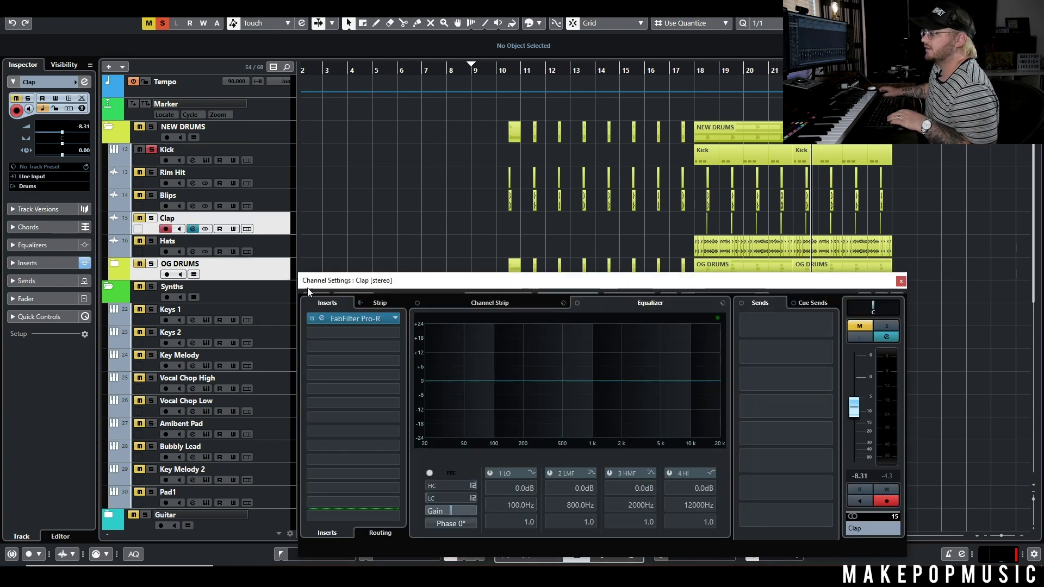
left_click(192, 206)
left_click(308, 343)
left_click(164, 26)
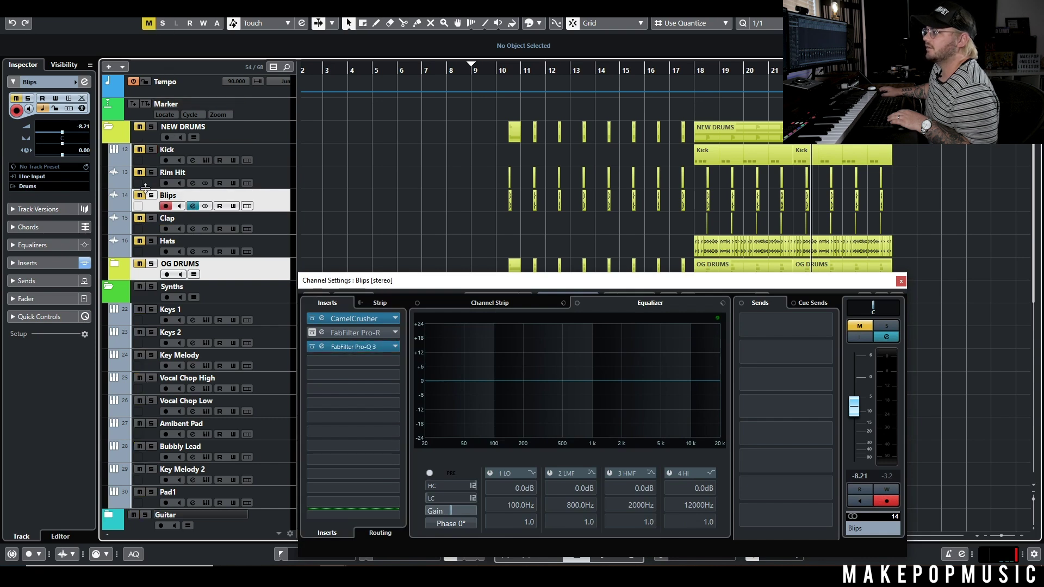
key("s")
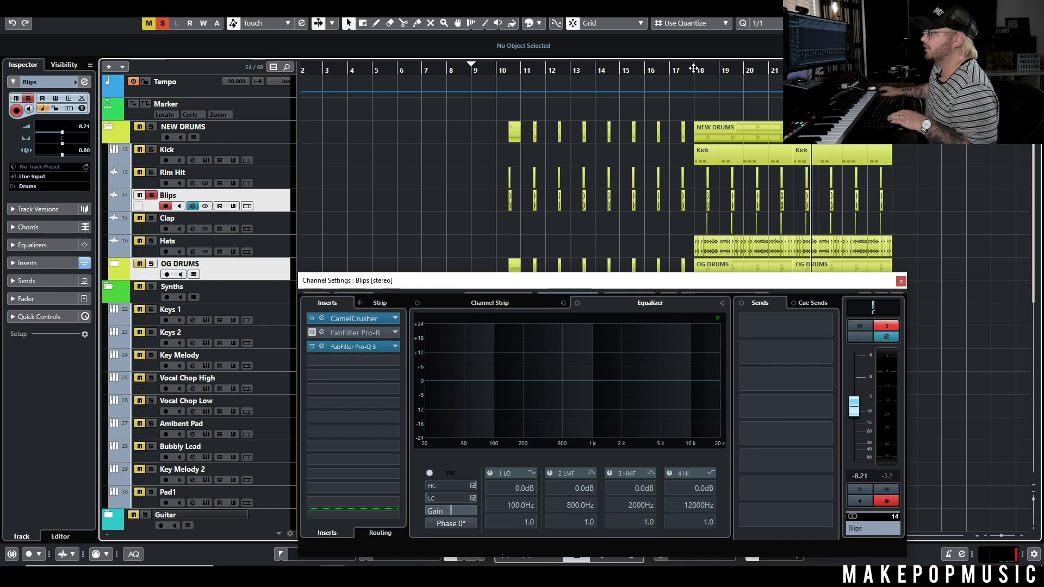
Step: Compare the soloed Blips from bar 18 with the FabFilter Pro-Q 3 low cut bypassed and active, and close the plug-in
left_click(361, 318)
key("space")
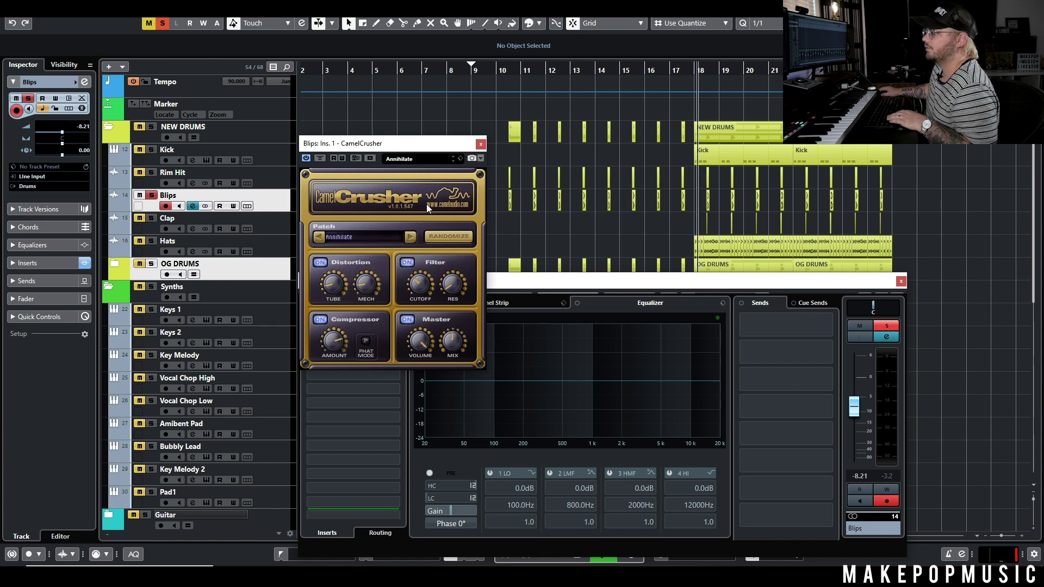
left_click(384, 321)
left_click(378, 347)
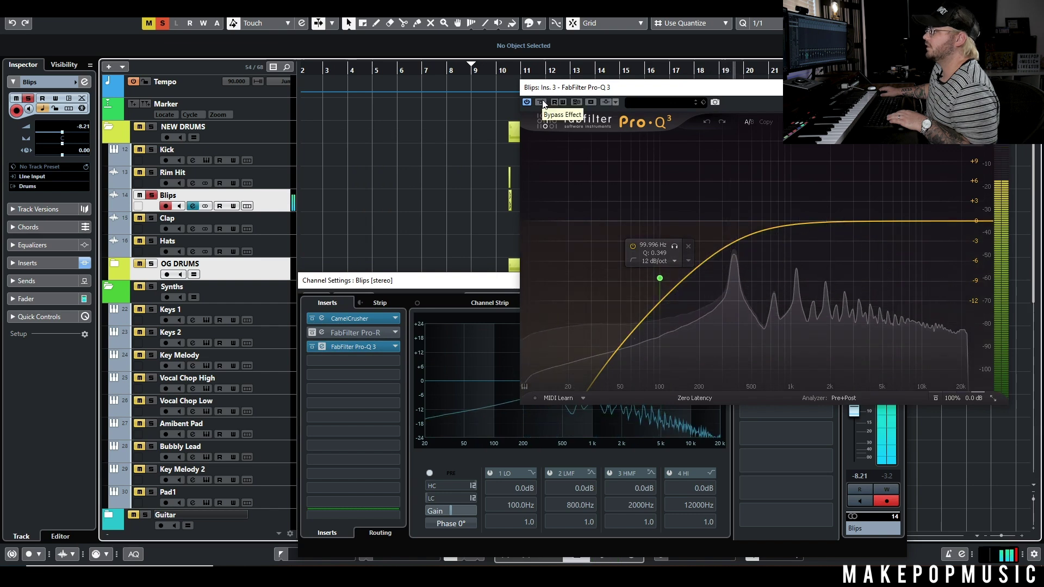
left_click_drag(547, 92, 484, 188)
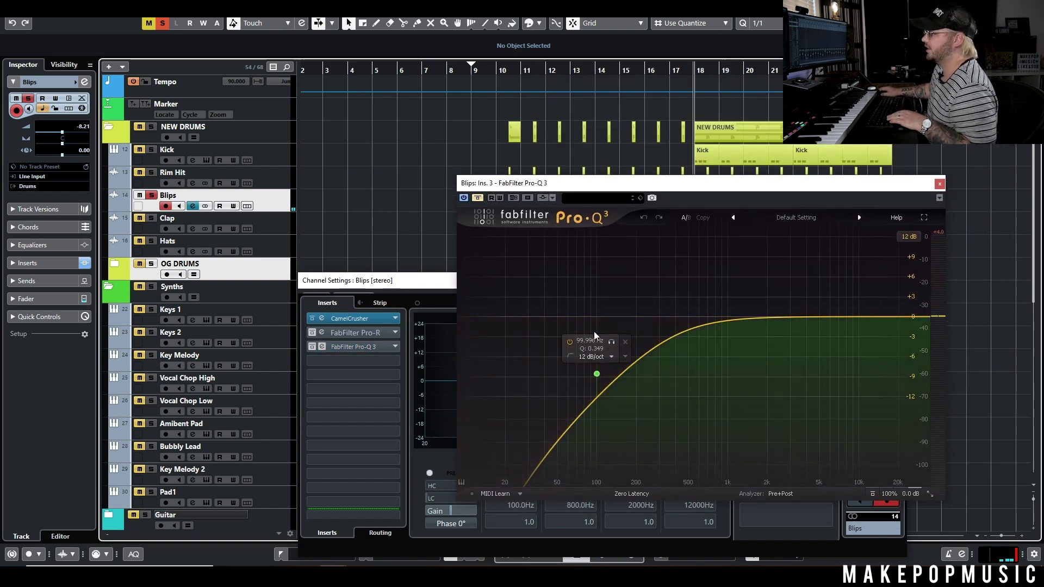
left_click(480, 198)
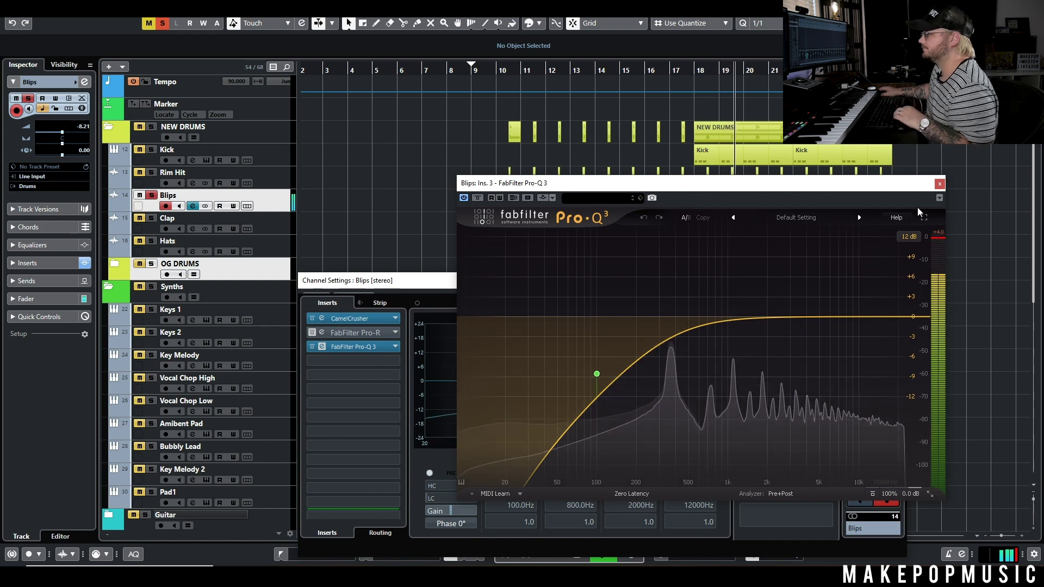
left_click(939, 183)
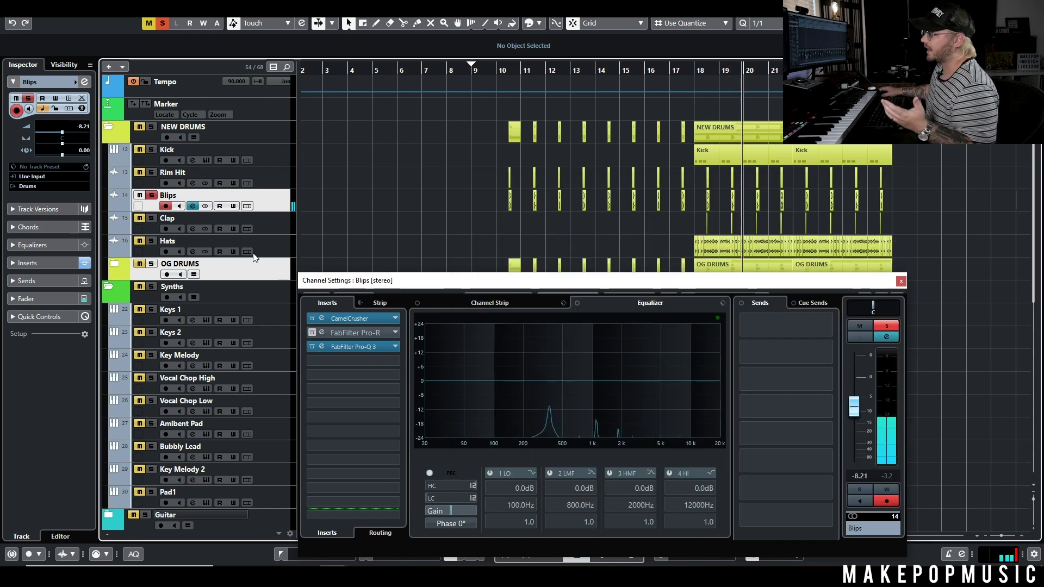
Step: Solo the NEW DRUMS Rim Hit, Kick, Clap and Hats tracks alongside the Blips
left_click(282, 174)
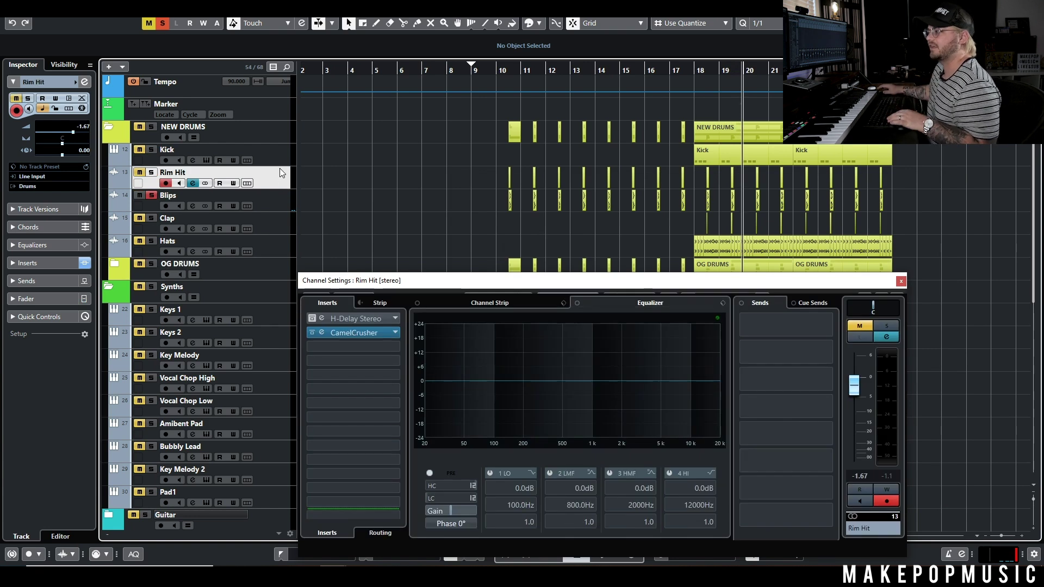
left_click(151, 173)
left_click(151, 150)
left_click(151, 218)
left_click(151, 241)
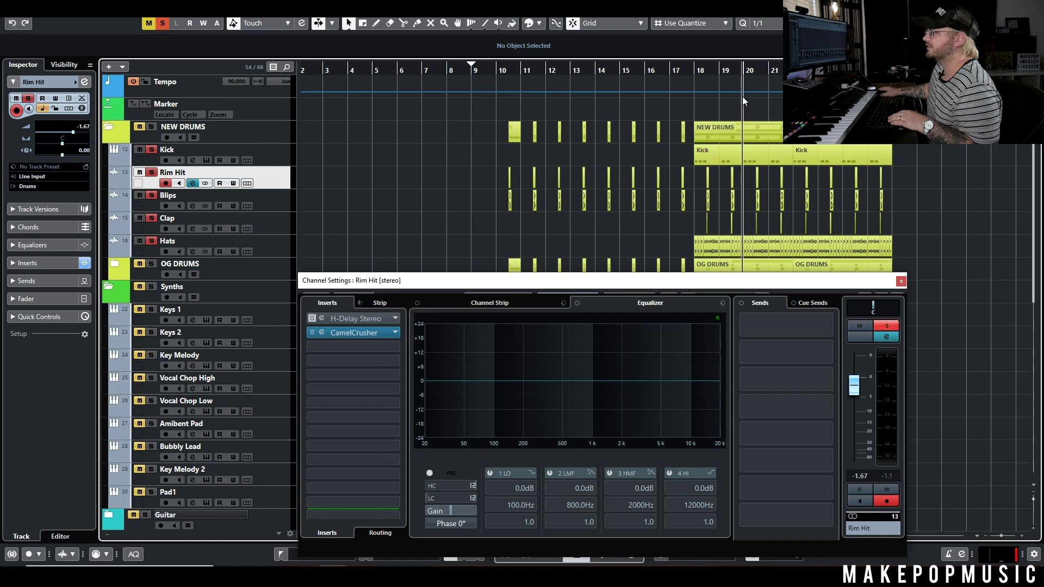
Step: Play the soloed NEW DRUMS from bar 18 while reviewing channel settings from Hats up to Kick, and close the channel window
double_click(695, 70)
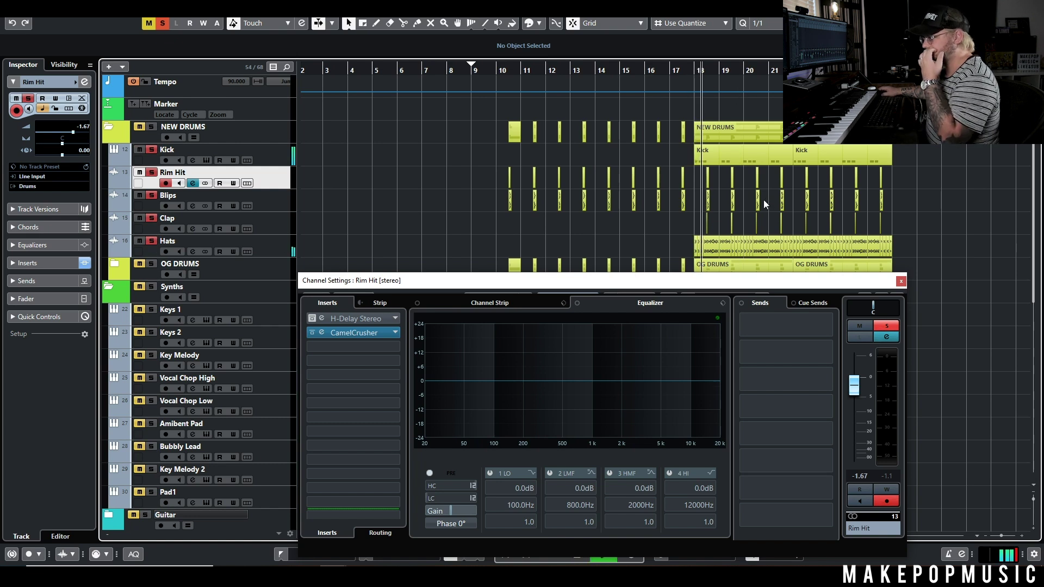
left_click(279, 244)
left_click(276, 223)
left_click(272, 199)
left_click(269, 169)
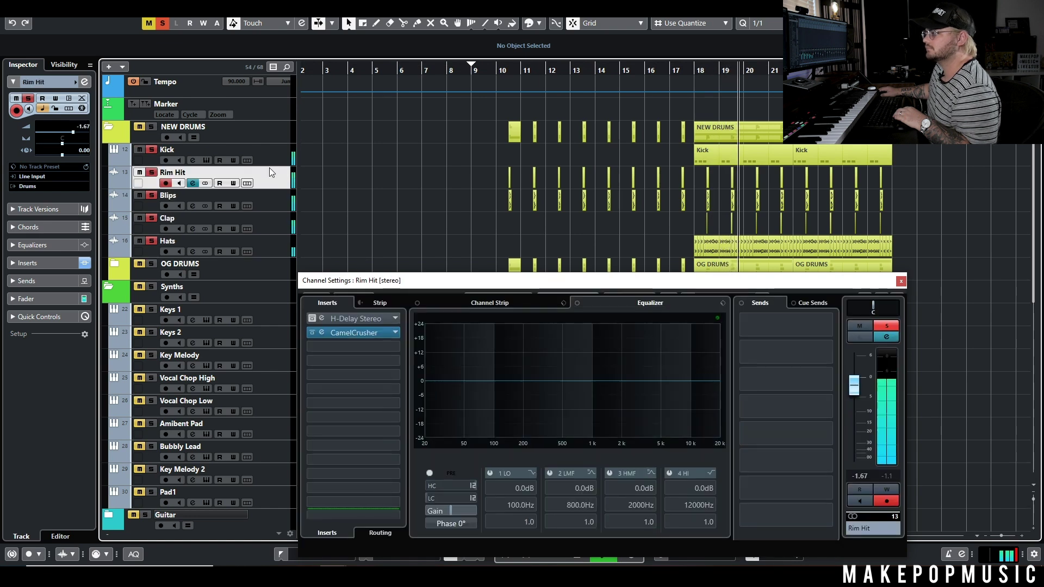
left_click(269, 154)
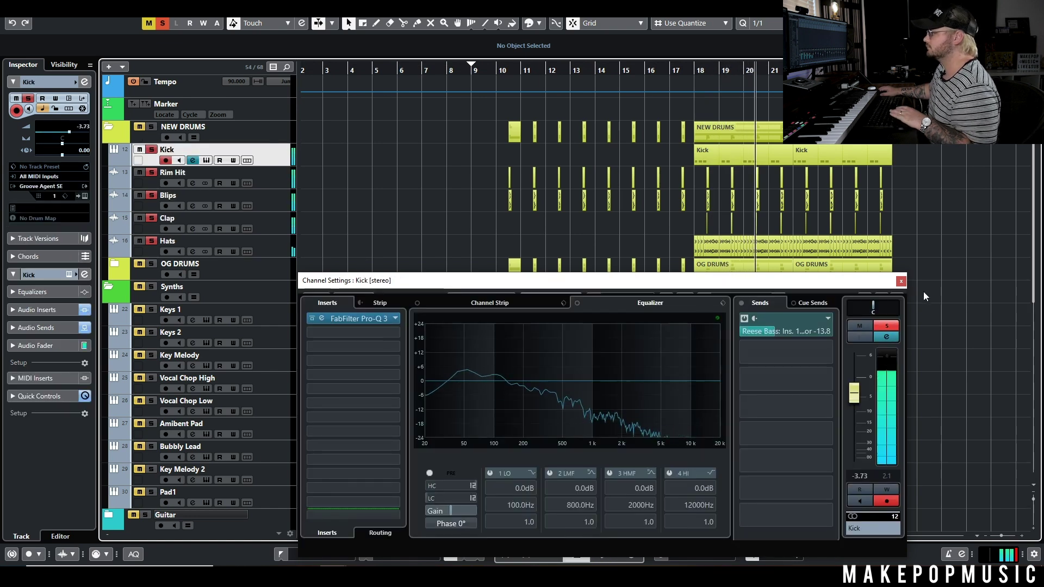
left_click(900, 281)
Step: Clear all solos, solo the OG DRUMS folder, and expand it to show its tracks
left_click(162, 23)
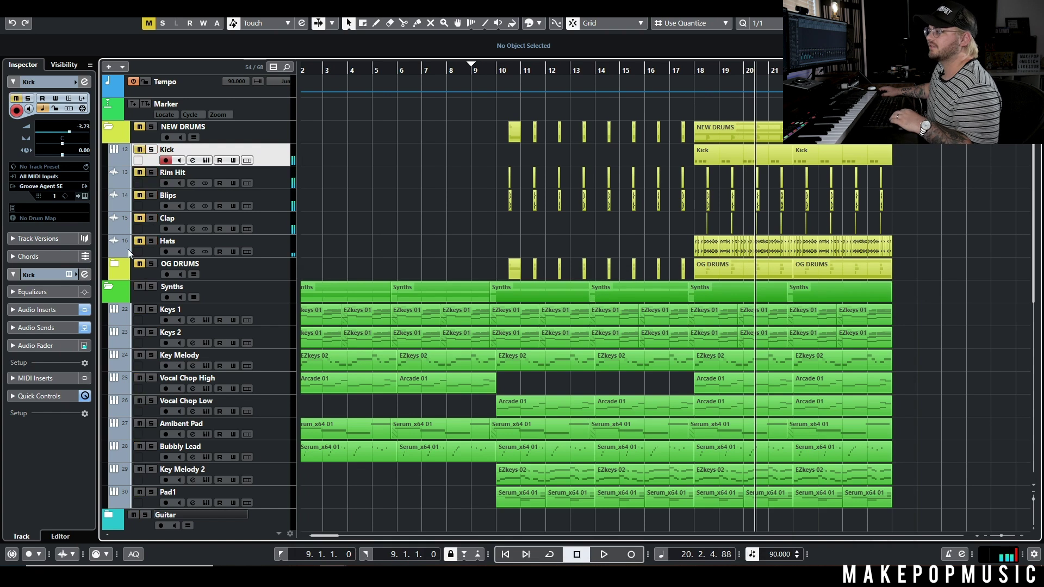
left_click(151, 264)
left_click(114, 263)
Step: Check the insert states of the OG DRUMS tracks from the Kick down to the Hats
left_click(248, 286)
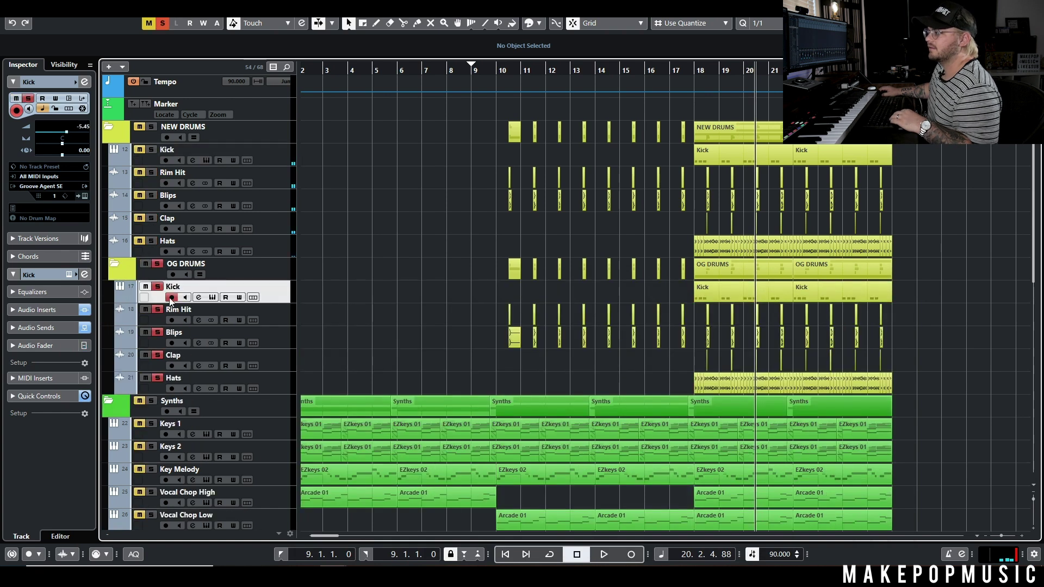
left_click(39, 310)
left_click(49, 324)
left_click(85, 258)
left_click(84, 259)
scroll(76, 331, "down", 1)
left_click(228, 380)
Step: Play the OG DRUMS from bar 18, switch the solo to the NEW DRUMS folder to compare, and stop playback
left_click(695, 69)
key("space")
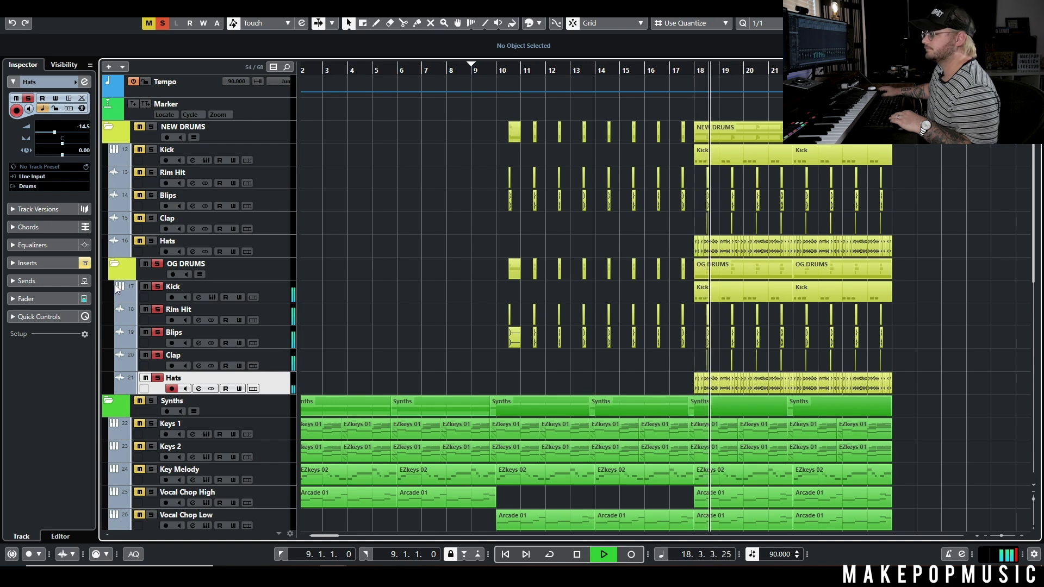
left_click(158, 266)
left_click(148, 125)
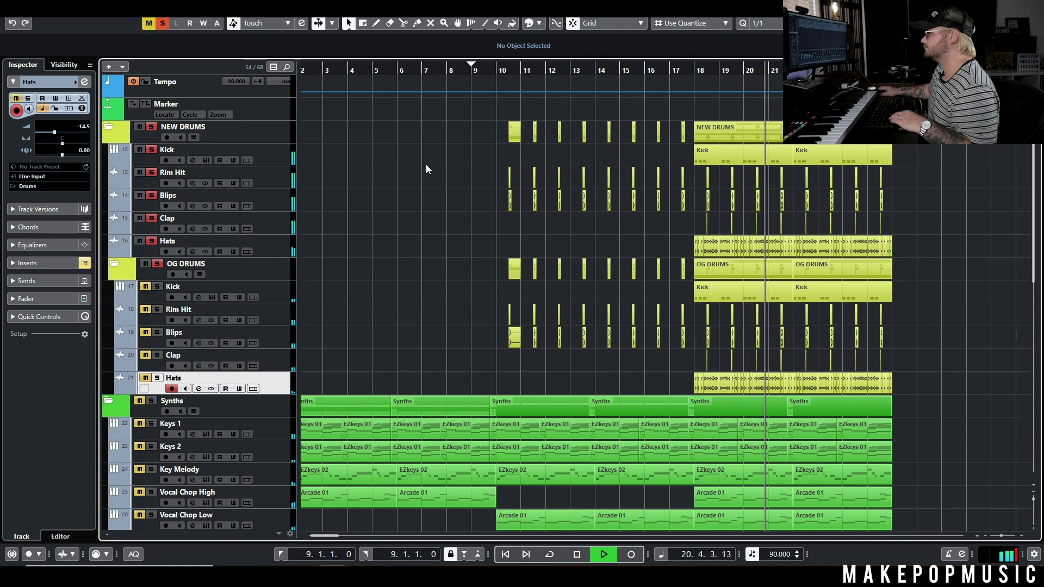
key("space")
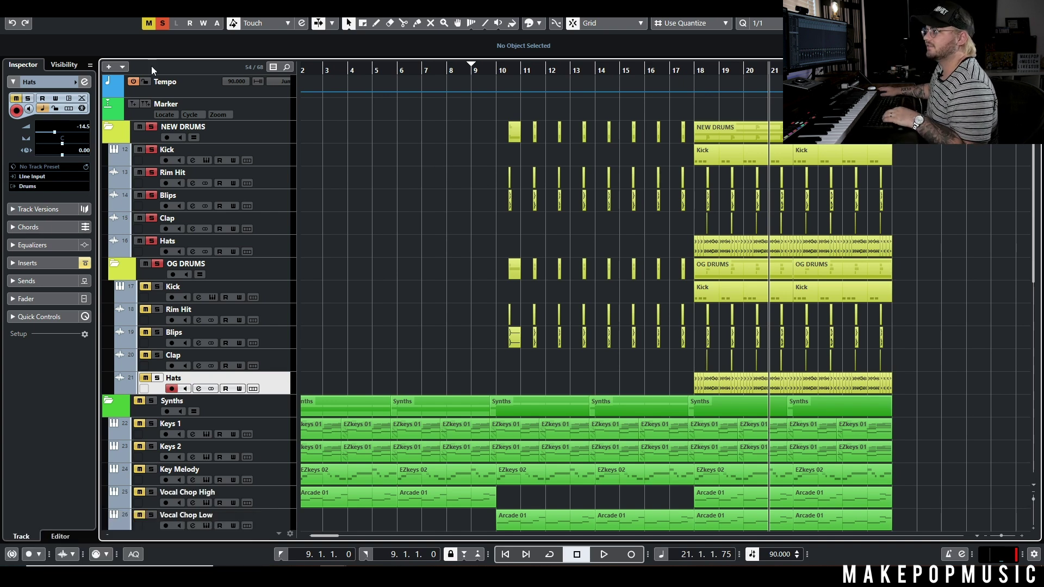
Step: Clear all solos, set the playback position to bar 10, and solo the NEW DRUMS Rim Hit with its channel settings open
key("alt+s")
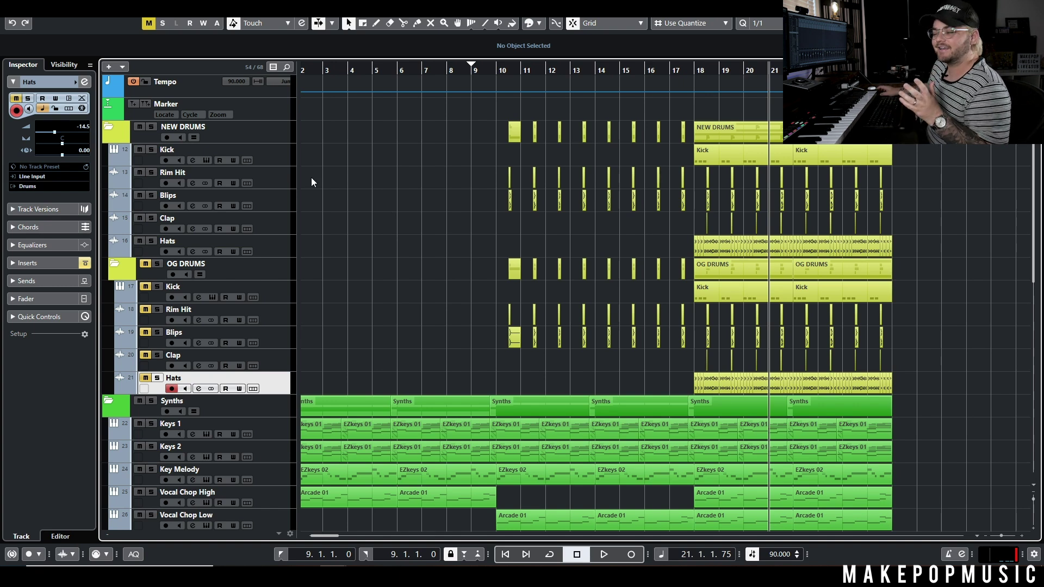
left_click(501, 72)
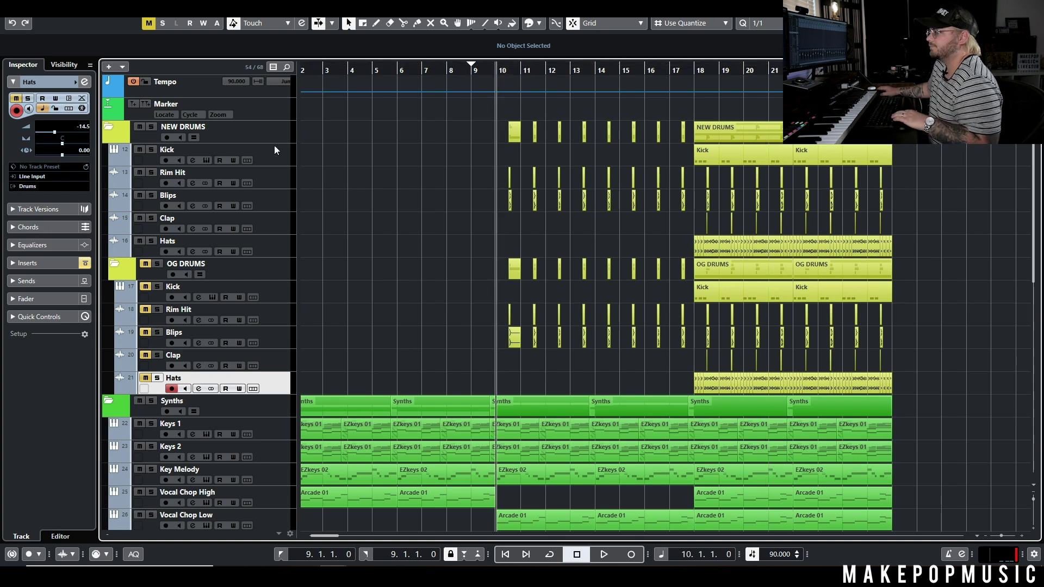
left_click(151, 172)
left_click(192, 183)
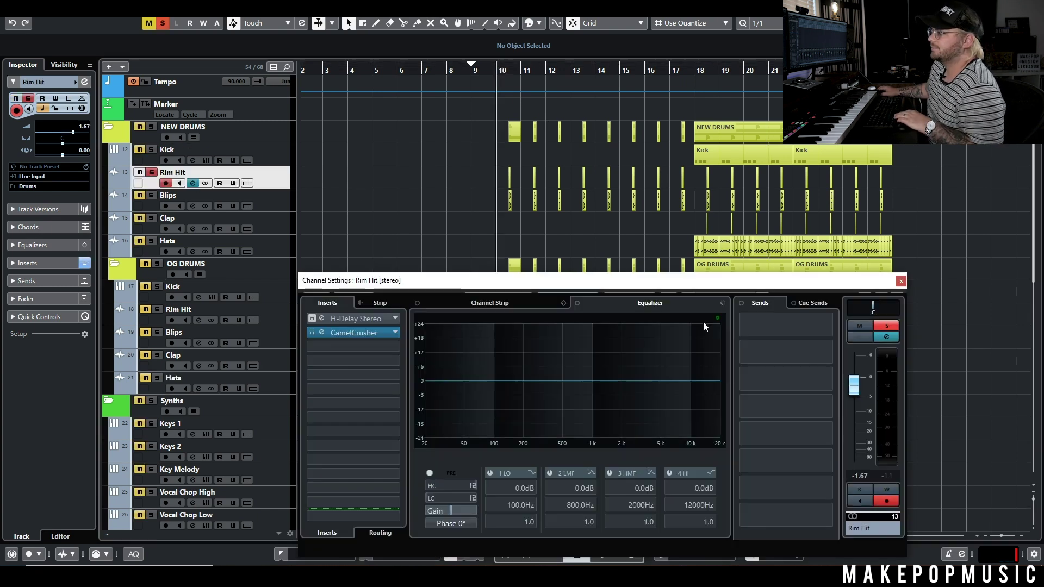
Step: Open the Rim Hit's H-Delay Stereo insert and play the soloed track from bar 10 to hear the delay
left_click_drag(349, 283, 425, 263)
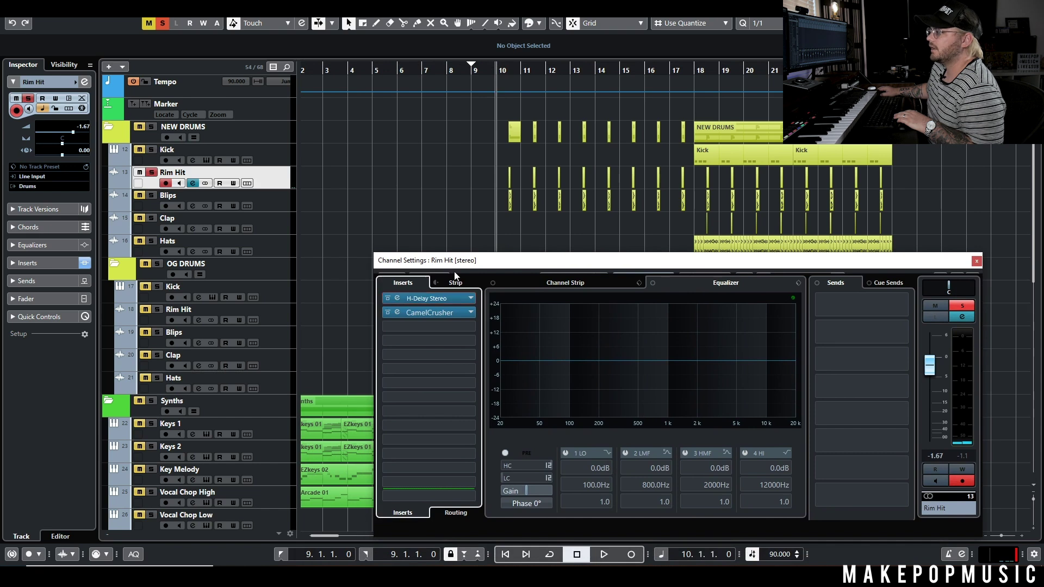
left_click(445, 298)
left_click_drag(405, 289, 524, 319)
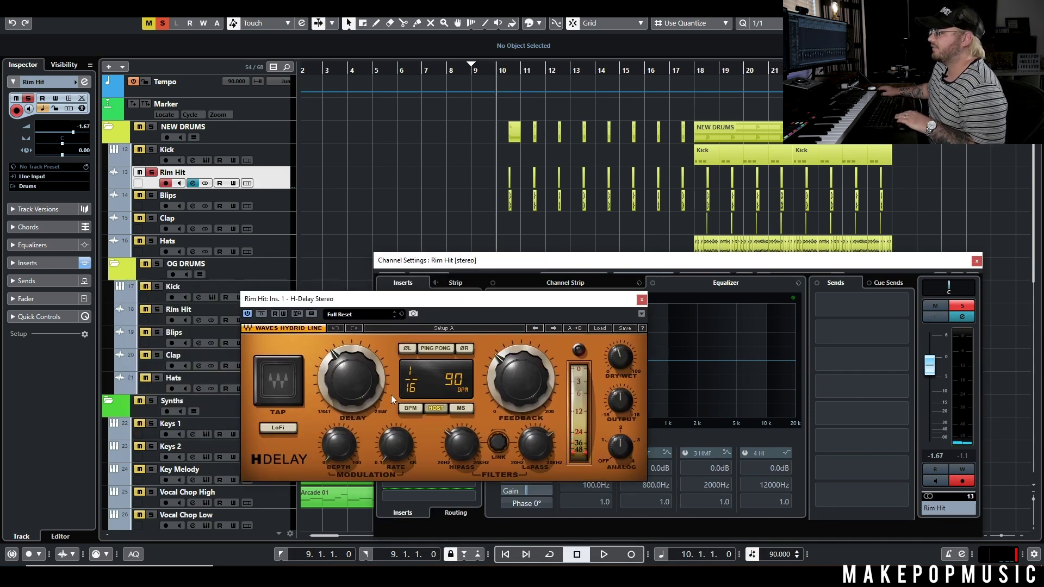
key("space")
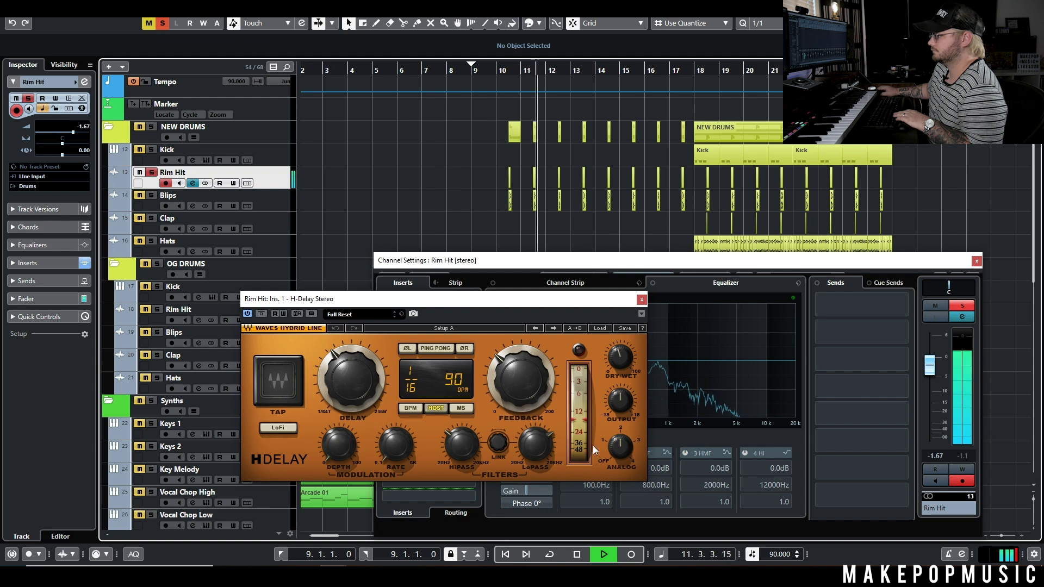
key("space")
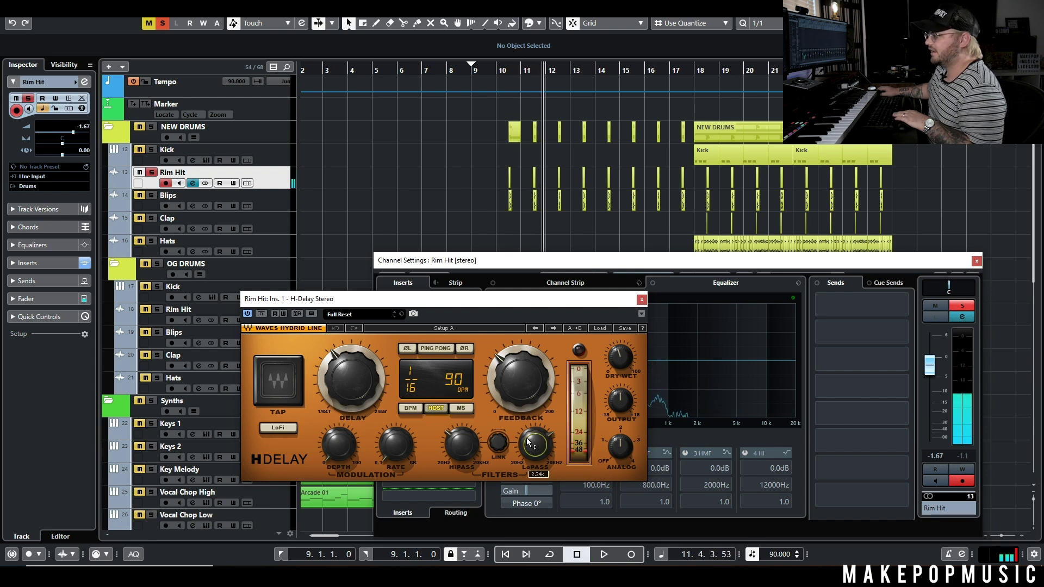
Step: Lower the Analog amount in the Rim Hit's H-Delay, check its filters, and open the CamelCrusher insert in its place
left_click_drag(610, 445, 610, 453)
left_click_drag(530, 450, 531, 448)
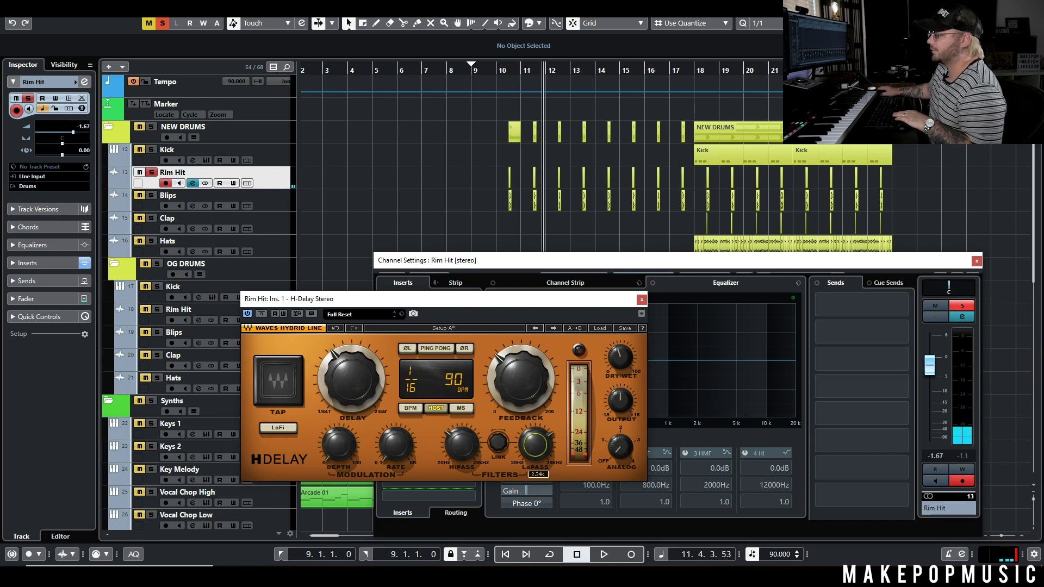
left_click_drag(461, 444, 461, 443)
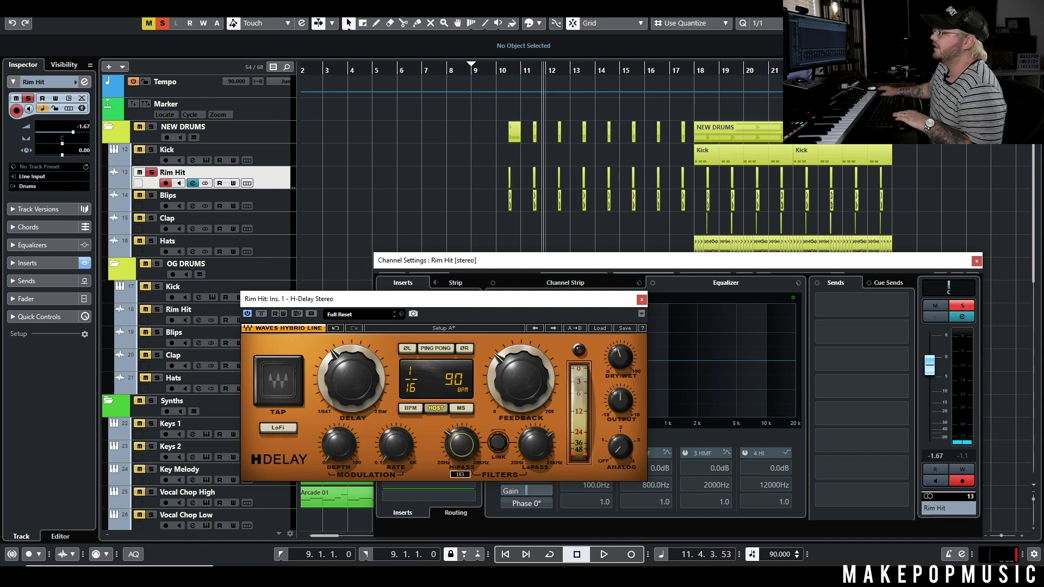
left_click(642, 302)
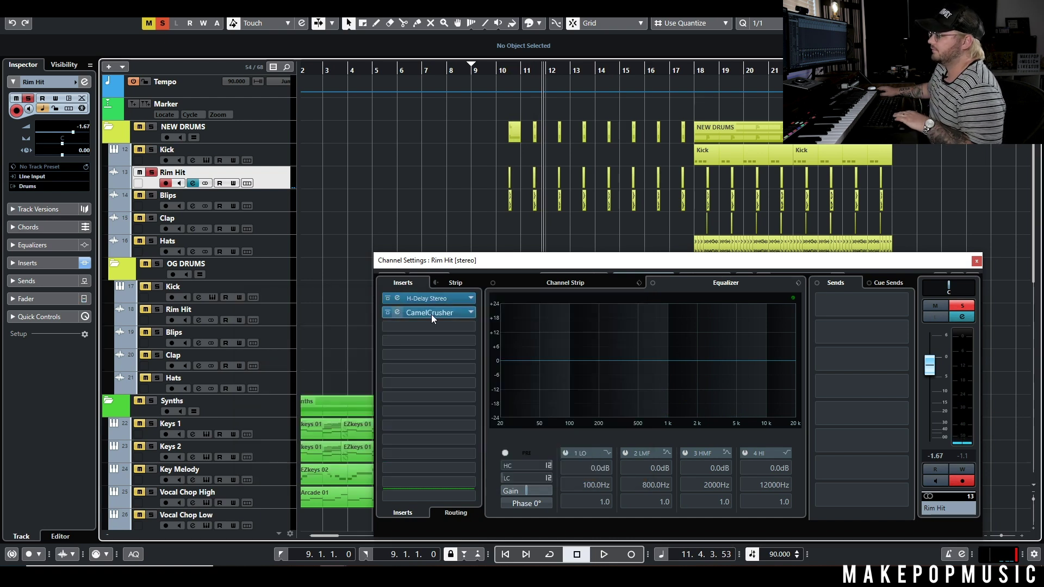
left_click(432, 314)
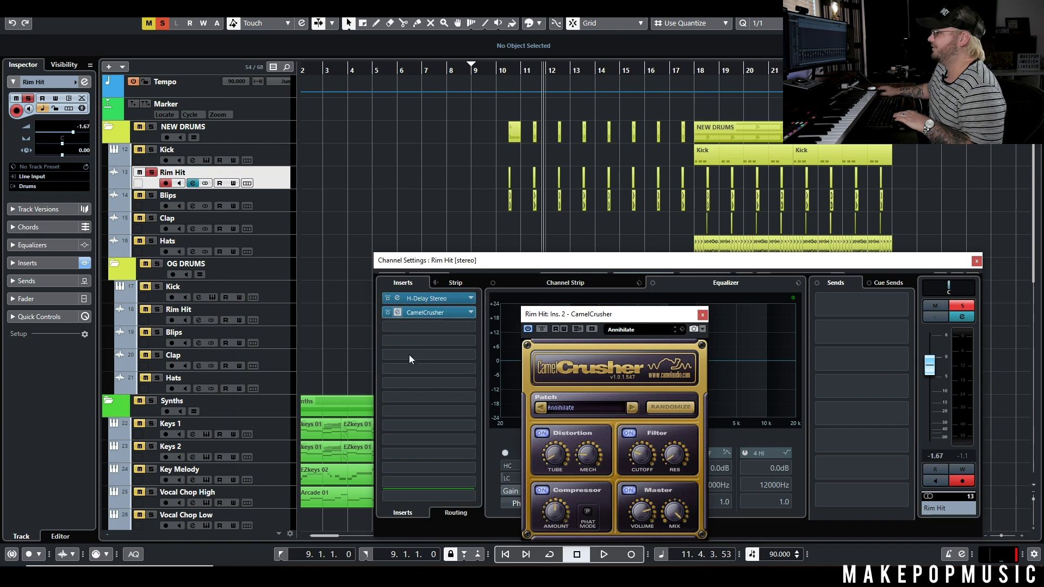
Step: Set the playback position to bar 10, solo the NEW DRUMS Blips, and open its FabFilter Pro-R reverb
left_click(505, 70)
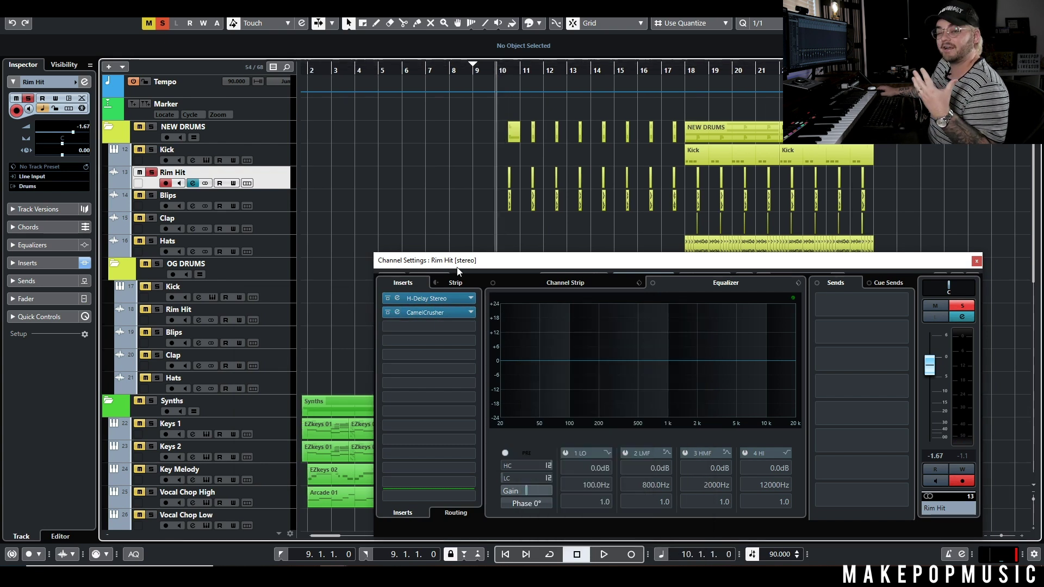
left_click(152, 195, "ctrl")
left_click(282, 201)
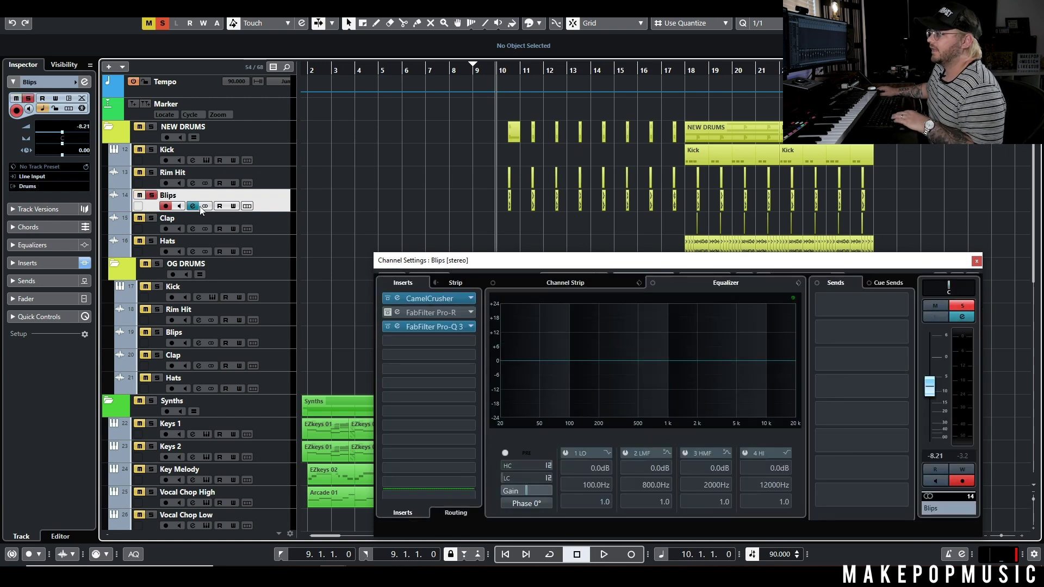
left_click(436, 312)
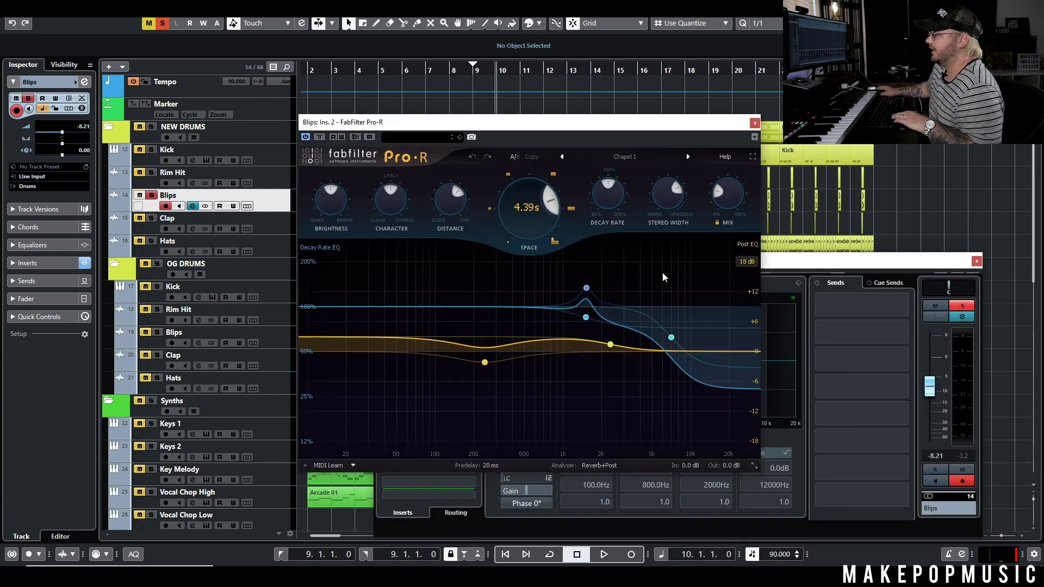
left_click_drag(664, 129, 586, 161)
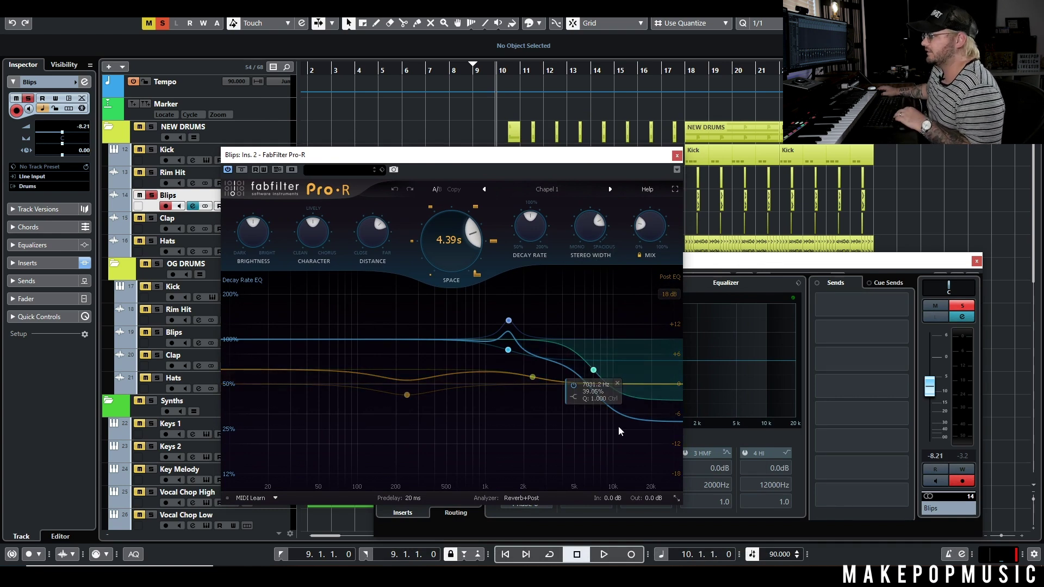
Step: Inspect the Blips reverb's Space and Mix settings and move the upper post-EQ band to about 2270 Hz and +3 dB
mouse_move(447, 239)
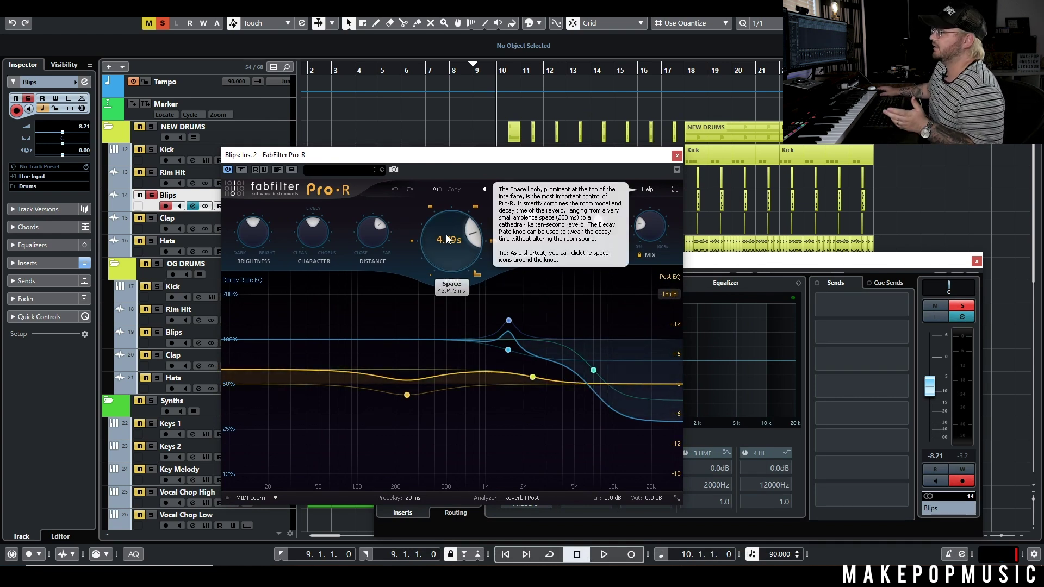
mouse_move(641, 230)
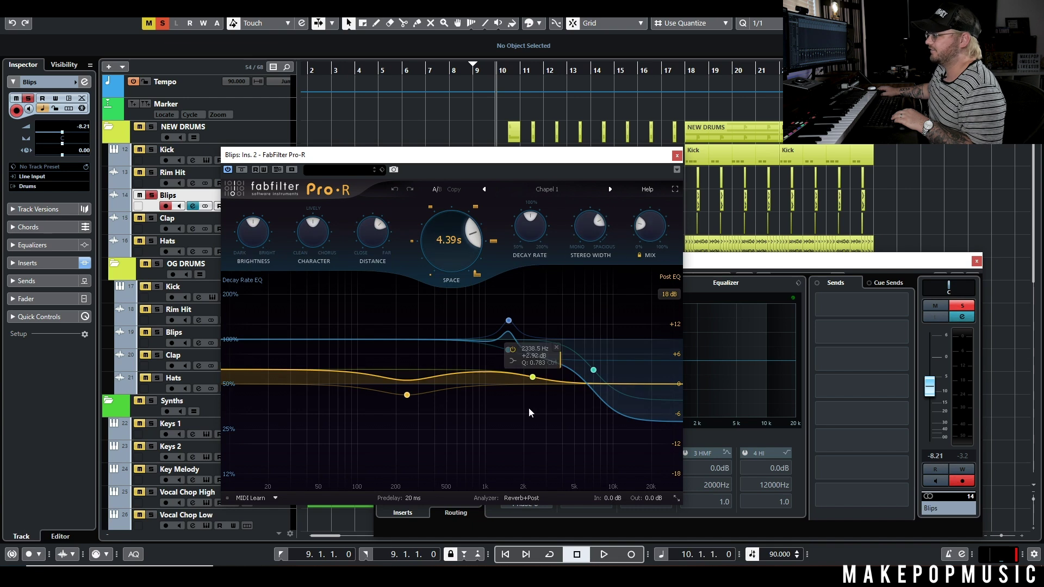
left_click(593, 371)
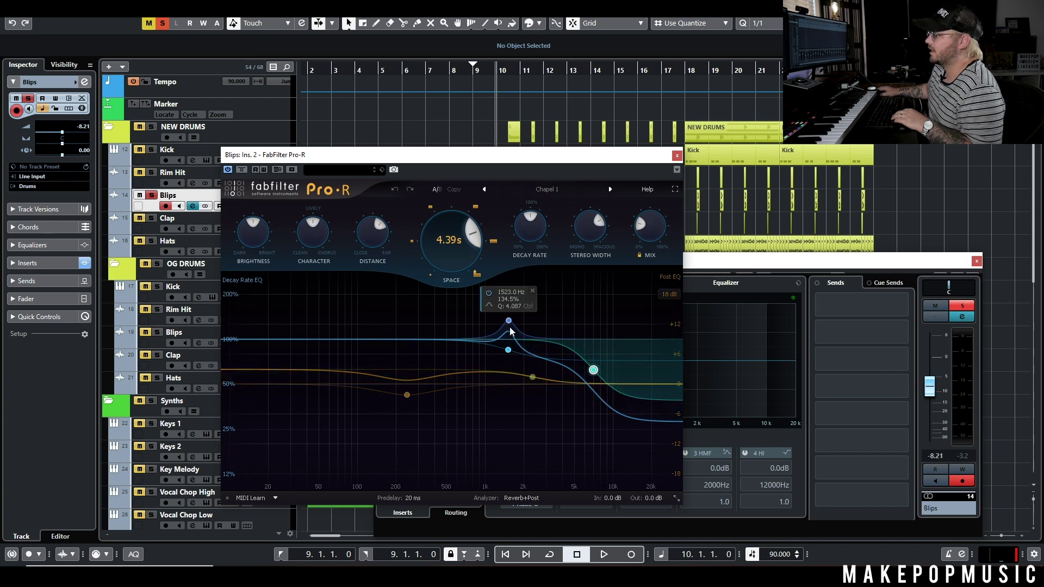
left_click(533, 377)
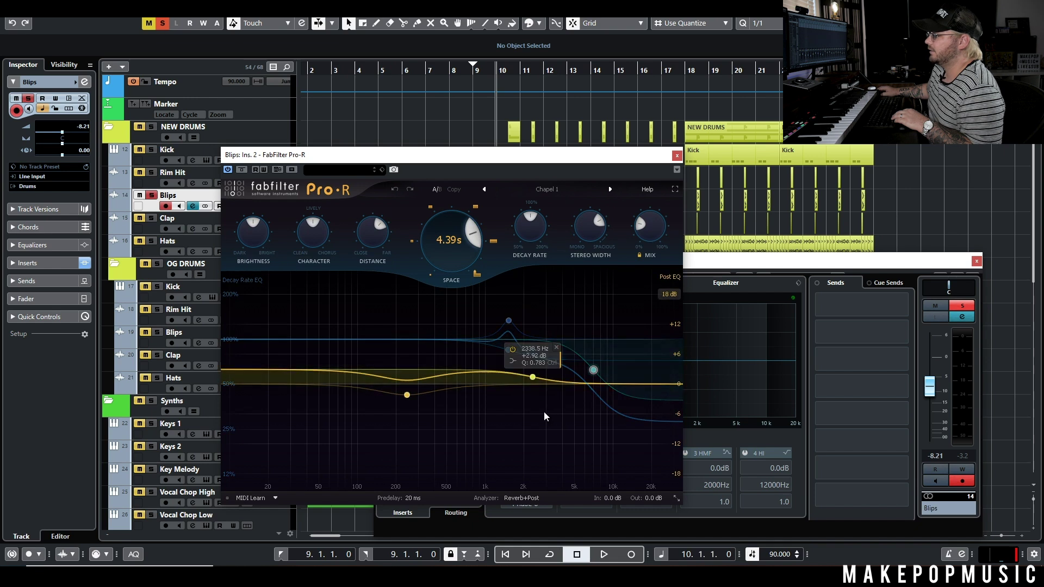
left_click(532, 377)
mouse_move(532, 376)
left_mouse_down()
mouse_move(523, 380)
mouse_move(533, 379)
left_mouse_up()
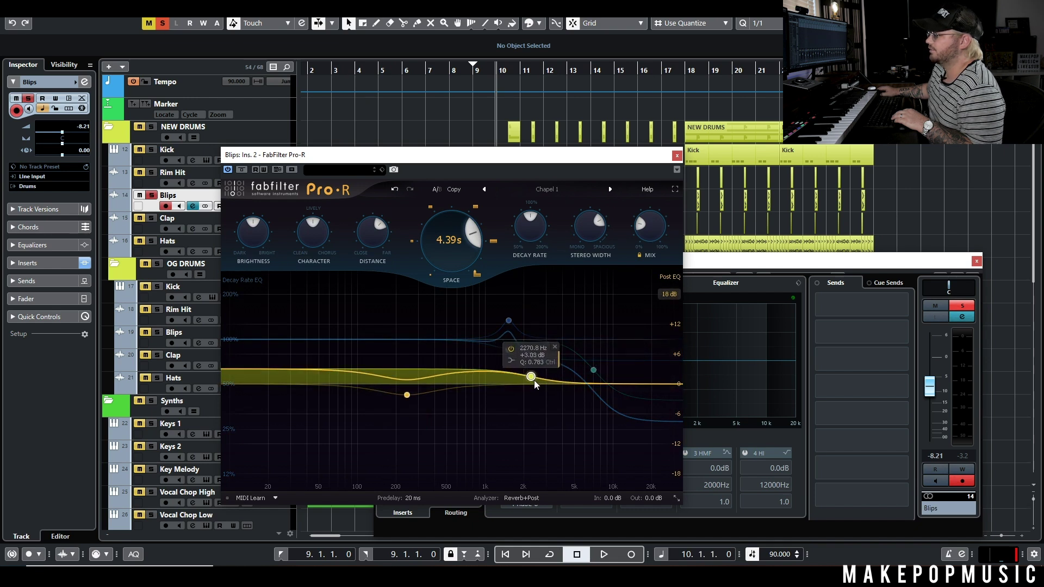
left_click(676, 155)
Step: Play the soloed Blips from bar 10, toggling the Pro-R insert off and on to compare, and stop playback
key("space")
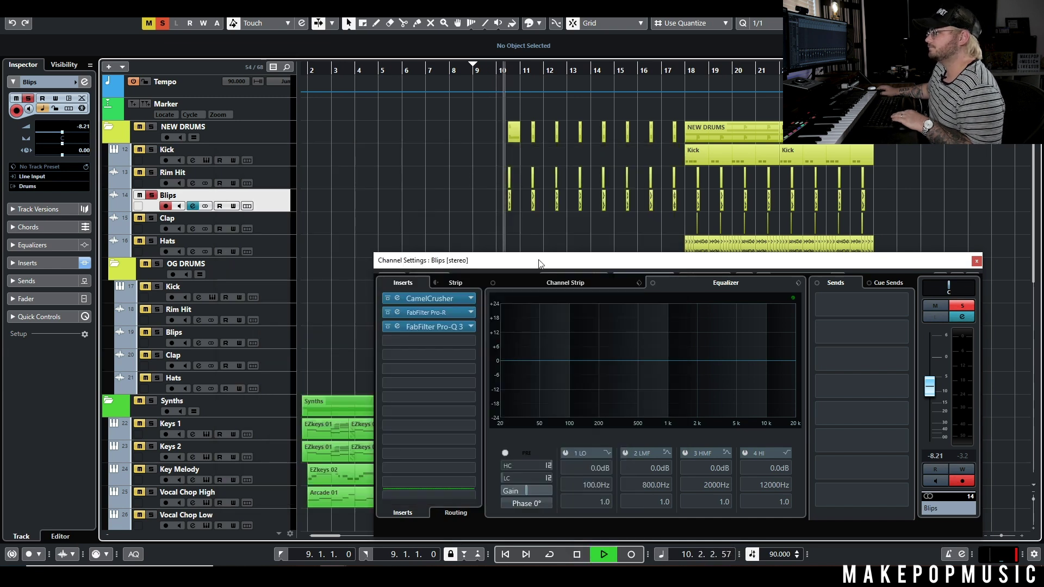
left_click(387, 314)
left_click(387, 315)
key("space")
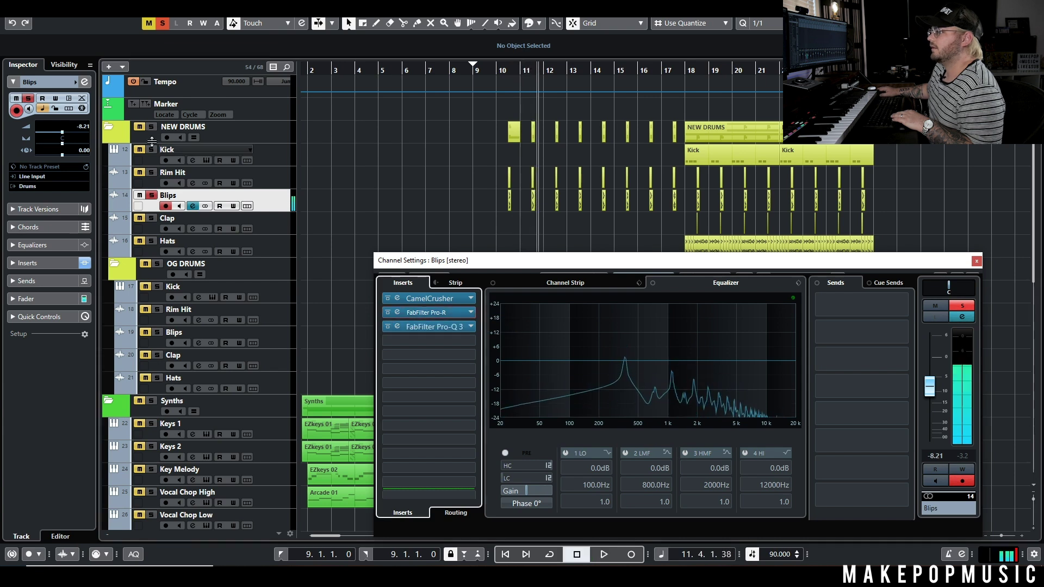
Step: Clear all solos, bypass the Rim Hit's H-Delay and the Blips' Pro-R, and play the full beat from bar 10
left_click(167, 24)
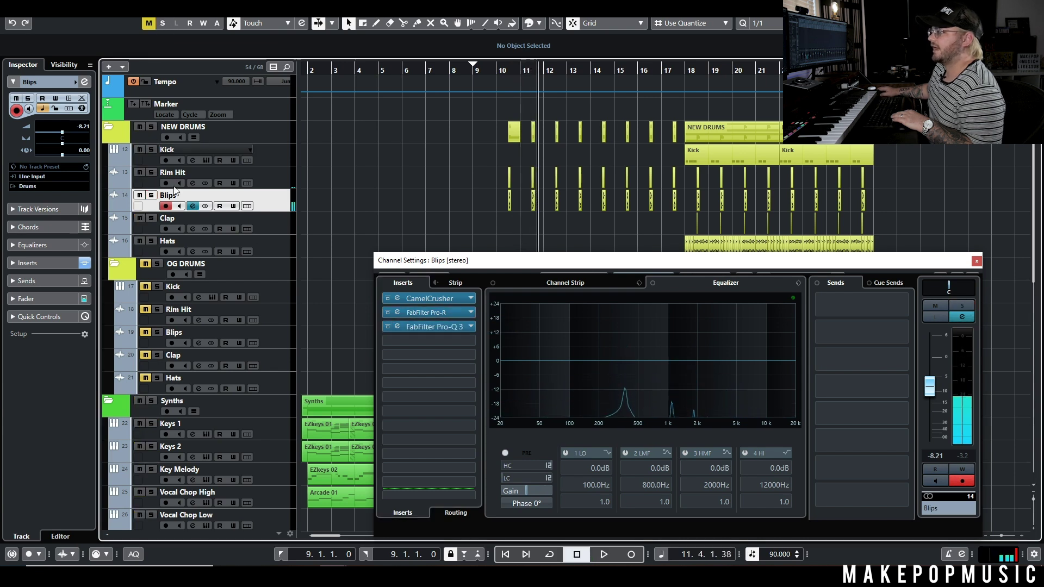
left_click(201, 177)
left_click(293, 198)
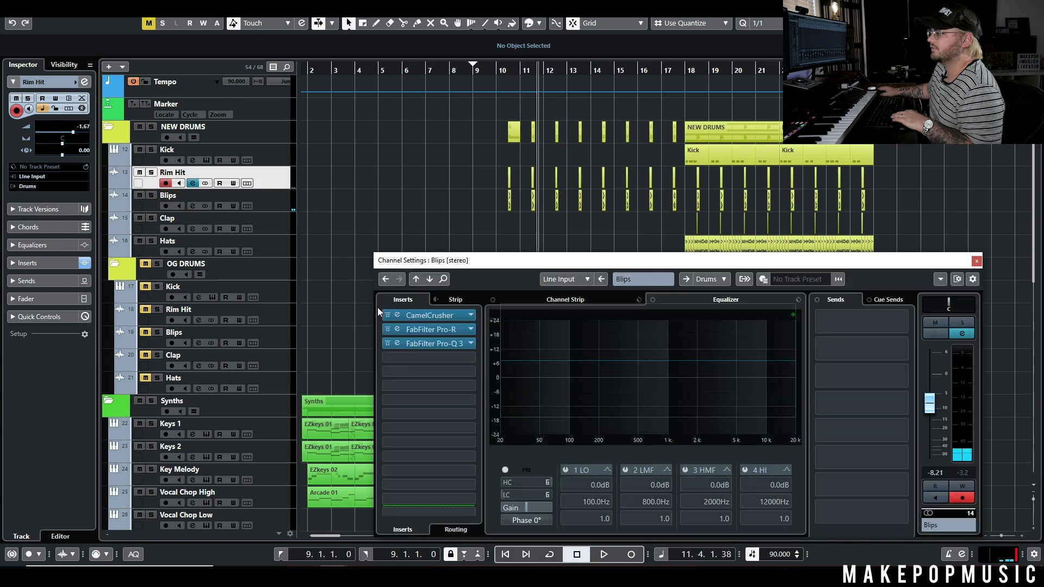
left_click(500, 68)
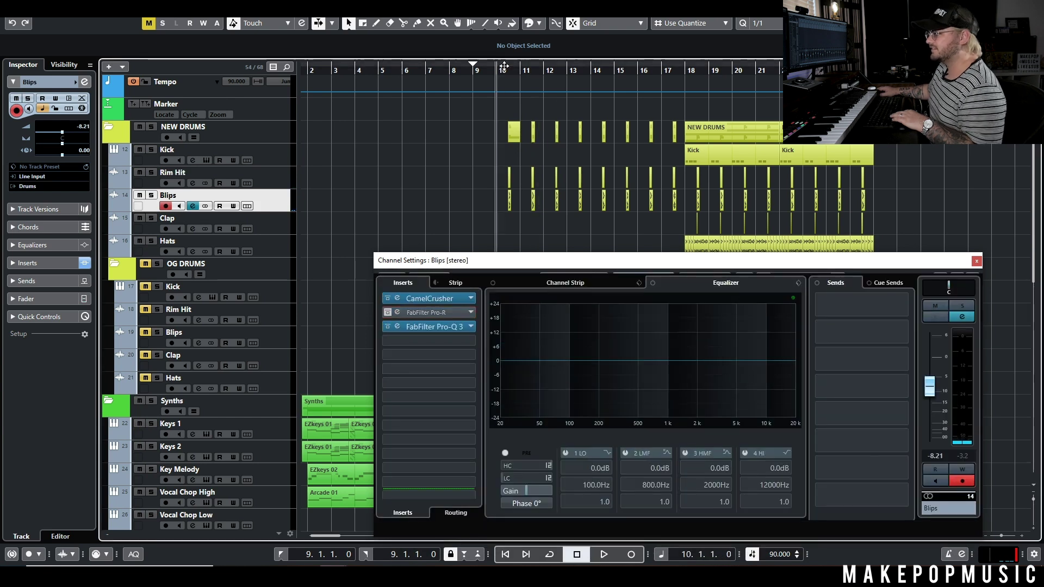
key("space")
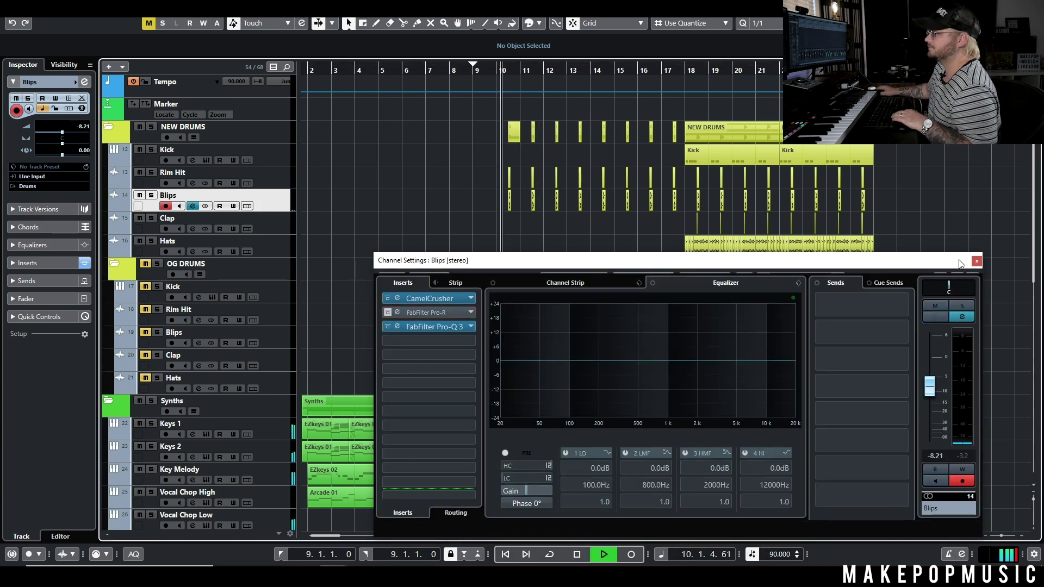
Step: Re-enable the Blips' Pro-R and the Rim Hit's H-Delay during playback, close the channel settings, and stop playback
left_click(387, 313)
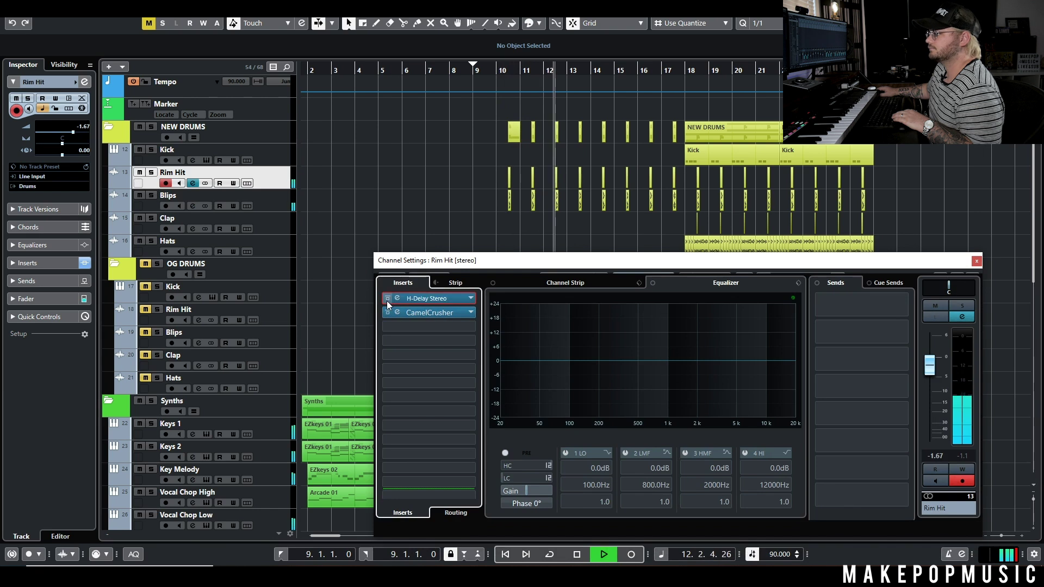
left_click(976, 262)
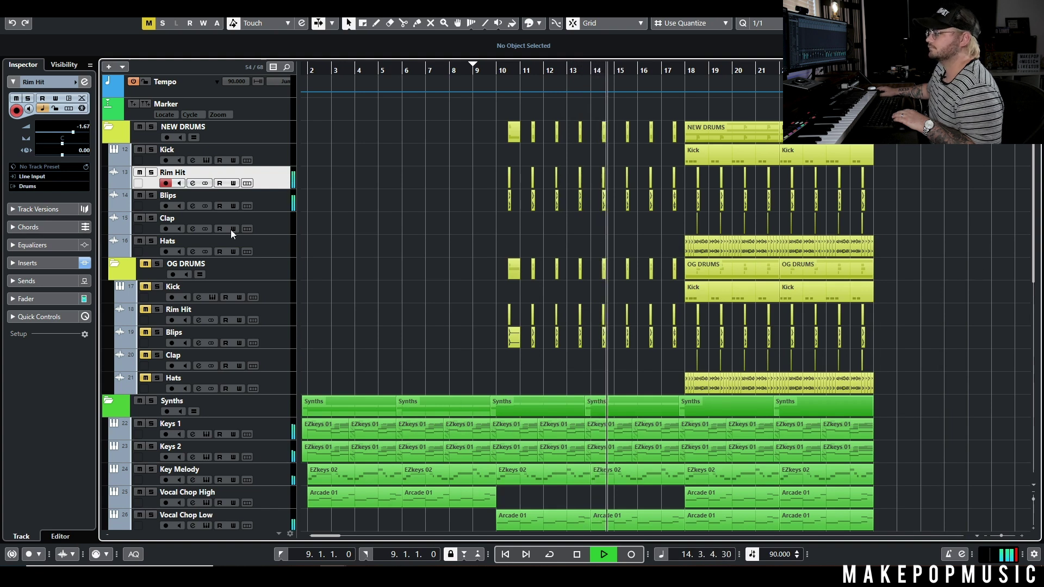
key("space")
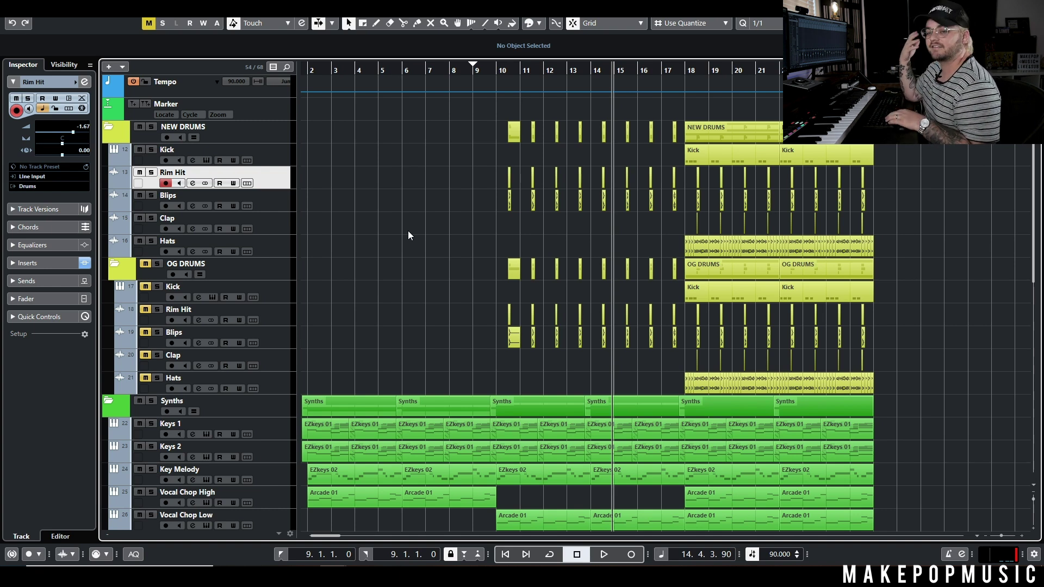
Step: Solo the NEW DRUMS Clap with its channel settings open and play it from bar 18
left_click(151, 217)
left_click(192, 228)
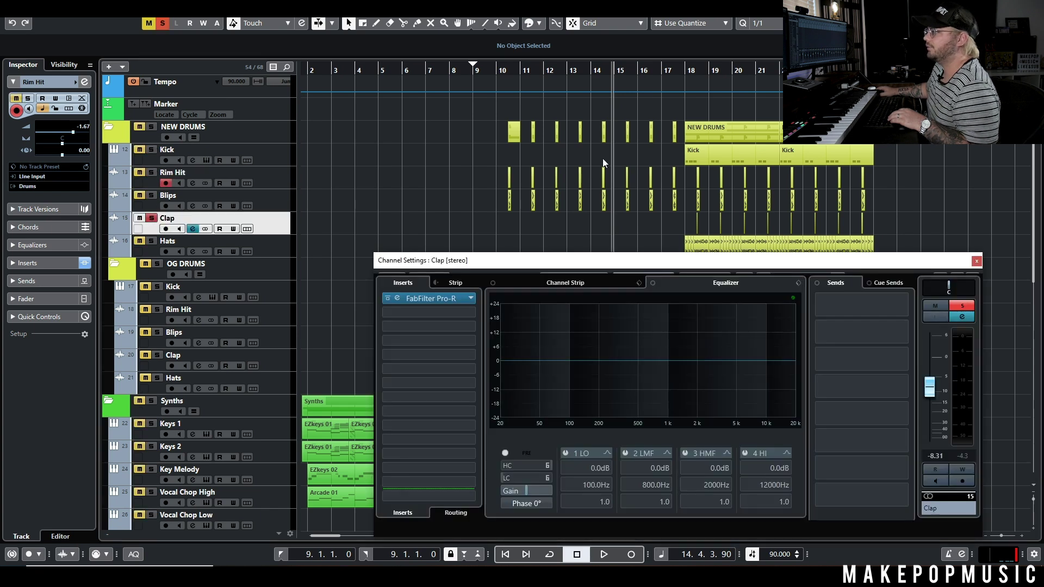
left_click(686, 70)
key("space")
Step: Open the Clap's FabFilter Pro-R, stop playback, and examine its Space, post-EQ and Mix settings
left_click(448, 298)
left_click_drag(453, 74, 455, 73)
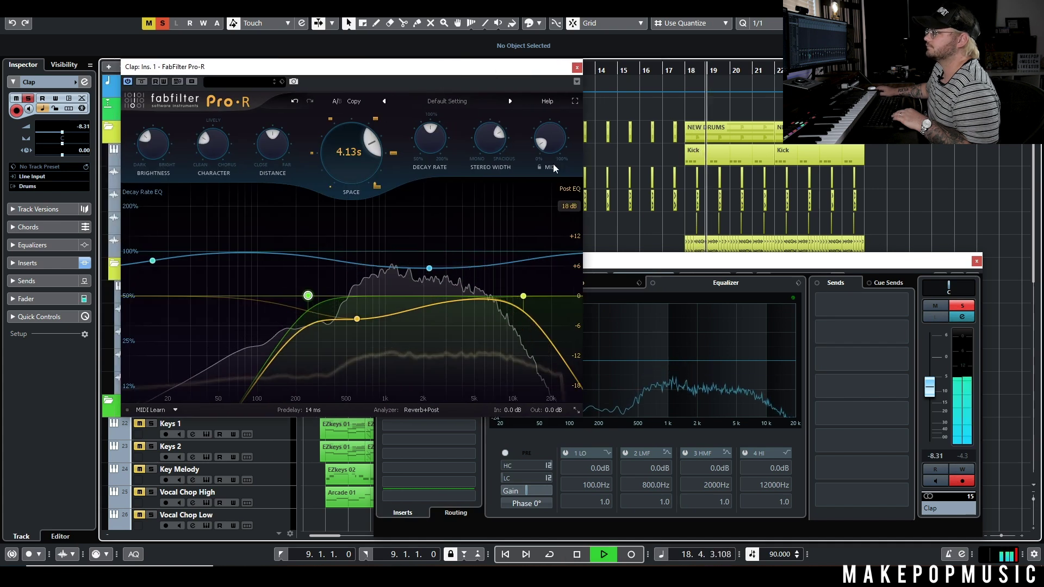
key("space")
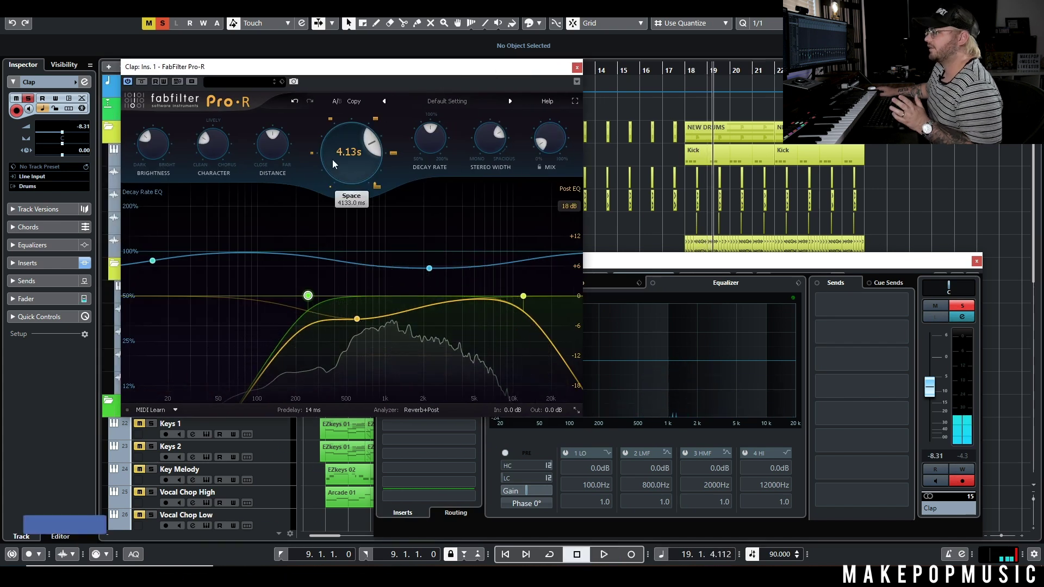
mouse_move(526, 297)
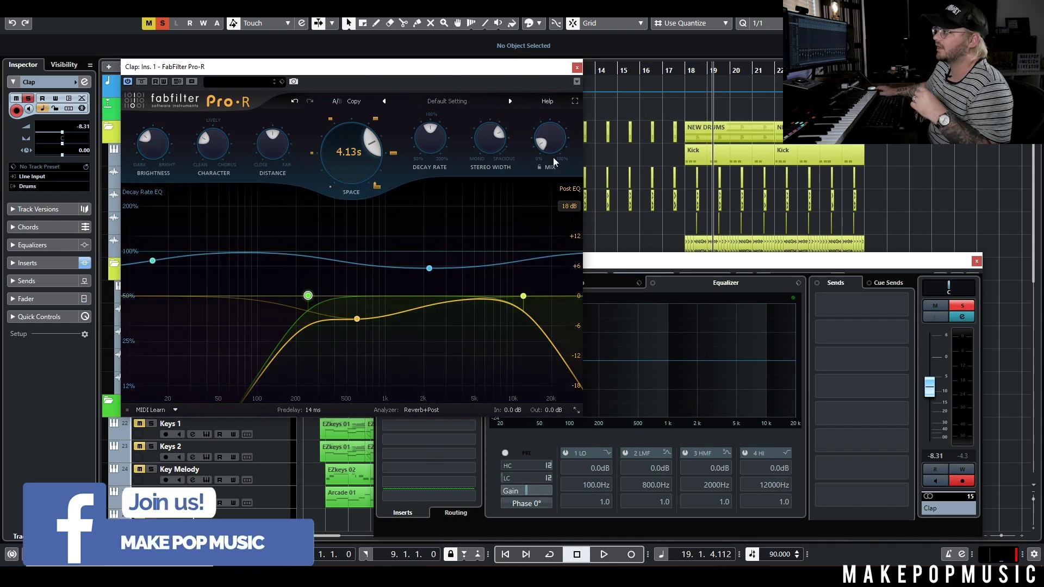
left_click(577, 67)
Step: Play the soloed NEW DRUMS folder, stop, clear the solo, and return the playback position to bar 18
key("space")
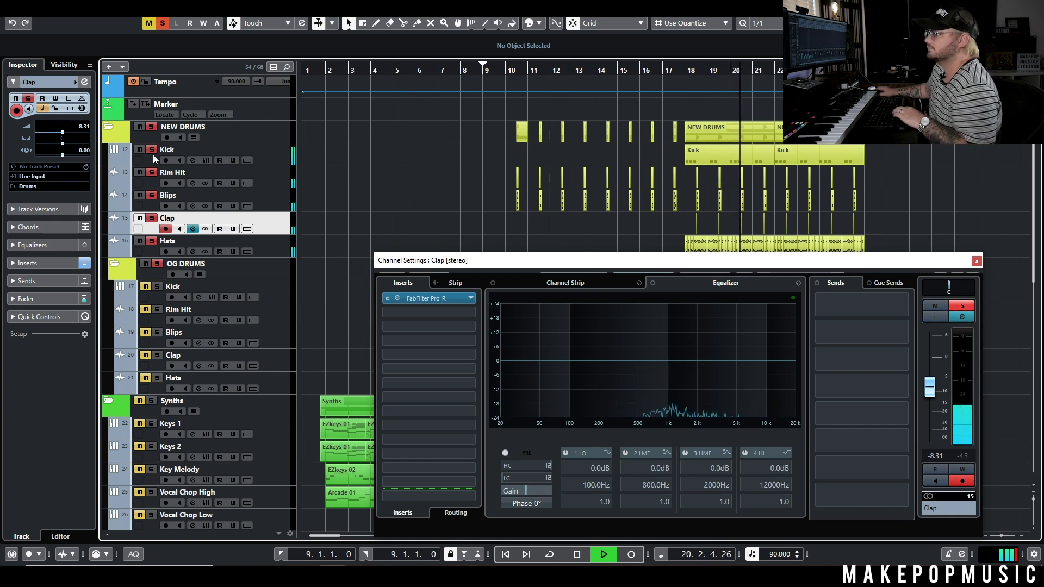
key("space")
left_click(154, 127)
left_click(682, 71)
left_click(681, 69)
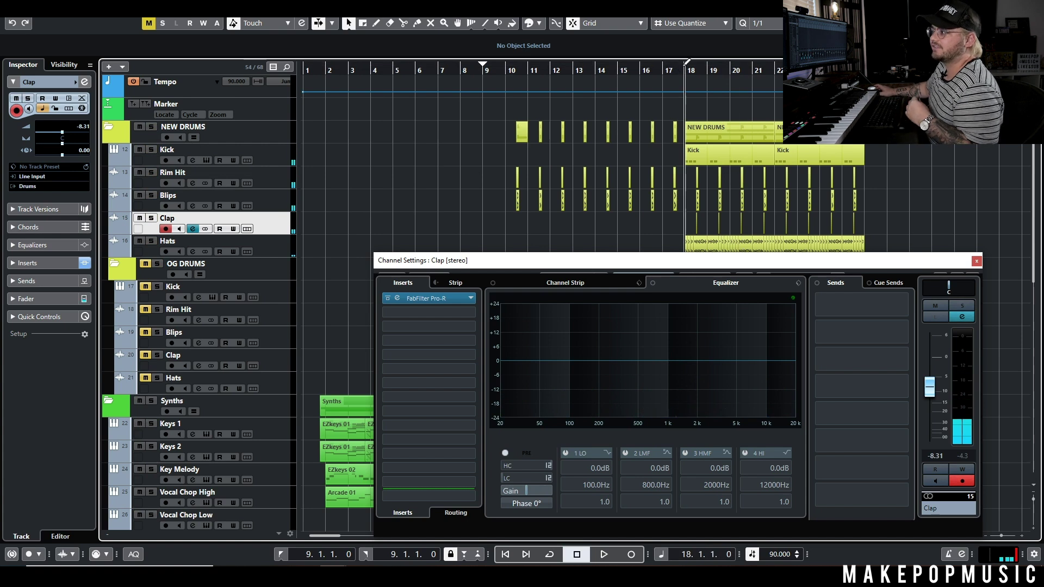
Step: Play the full mix from bar 18 while checking the Rim Hit and Clap channel settings, and stop playback
left_click(312, 182)
key("space")
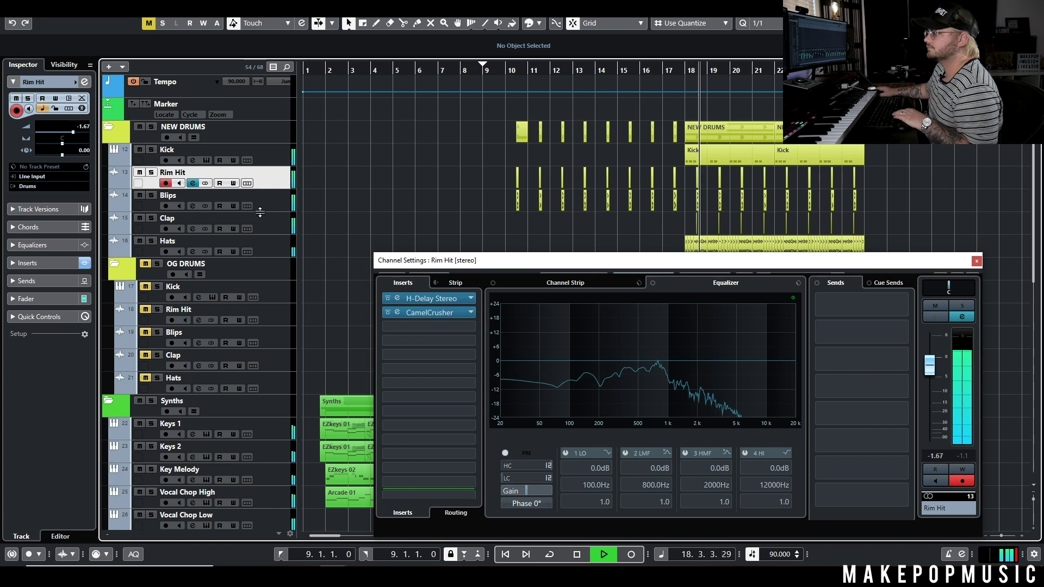
left_click(353, 229)
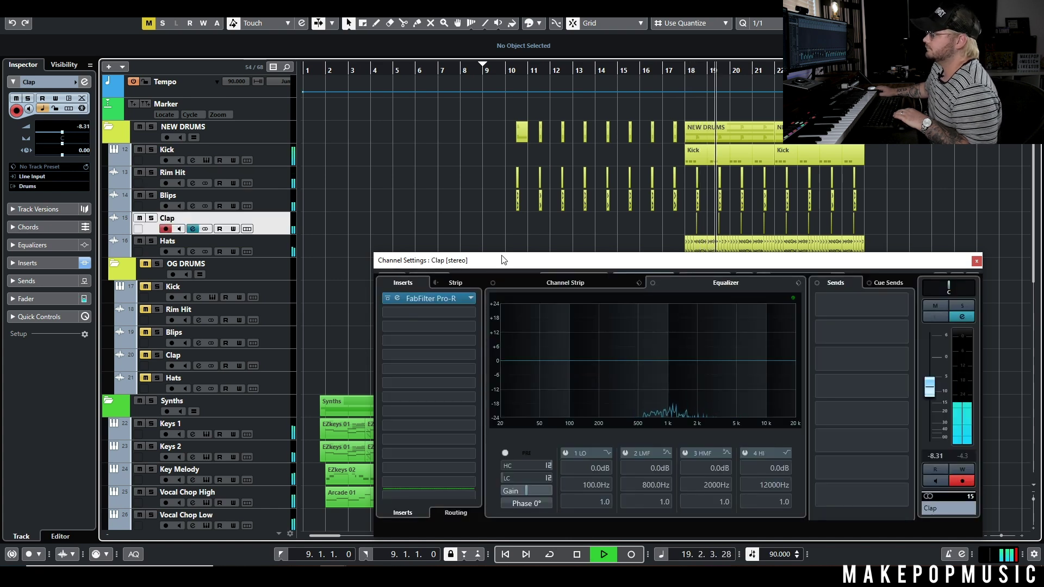
key("space")
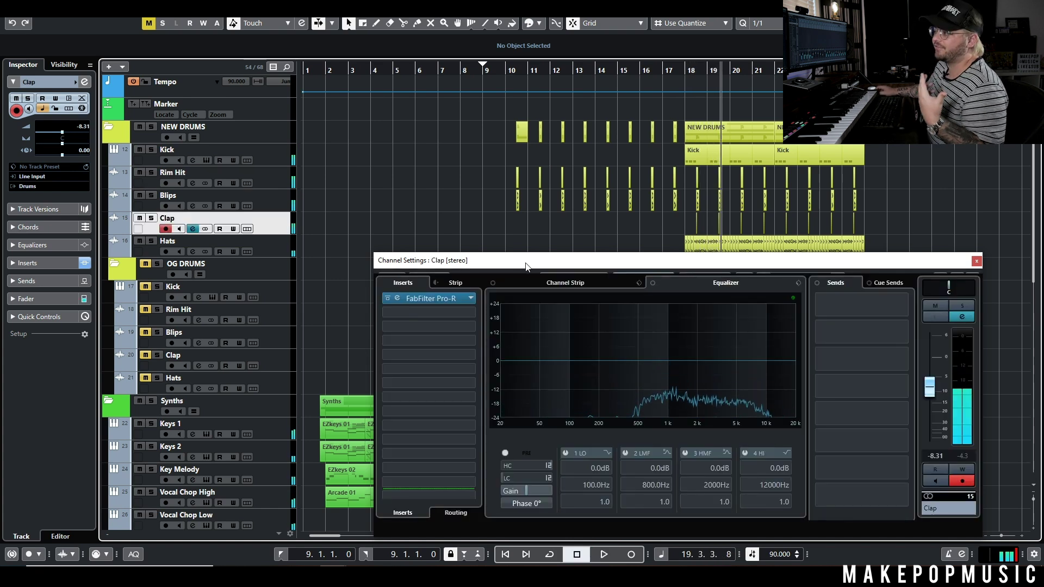
Step: Close the channel settings of the NEW DRUMS Clap
left_click(413, 263)
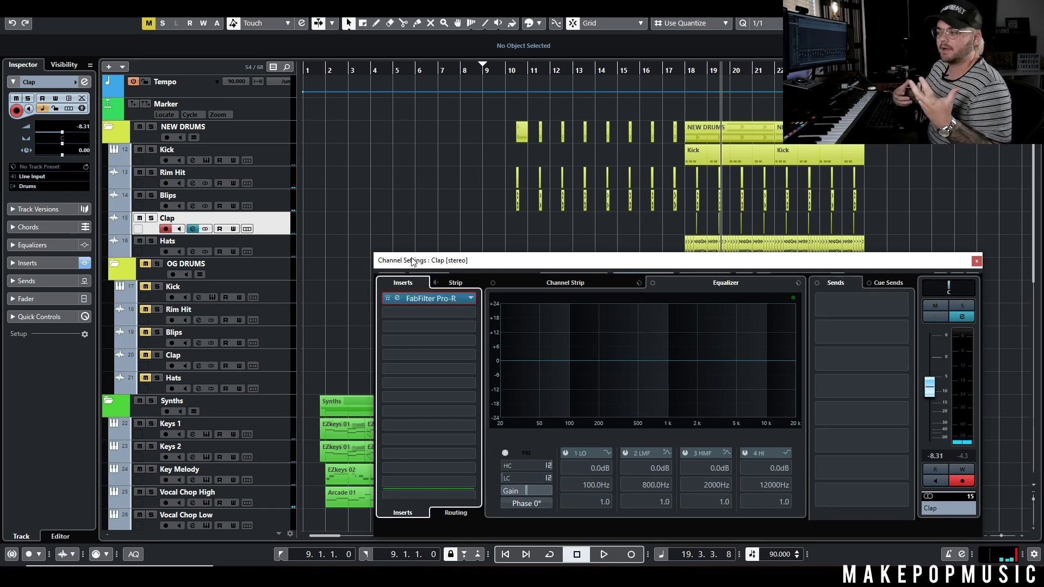
left_click_drag(402, 270, 364, 267)
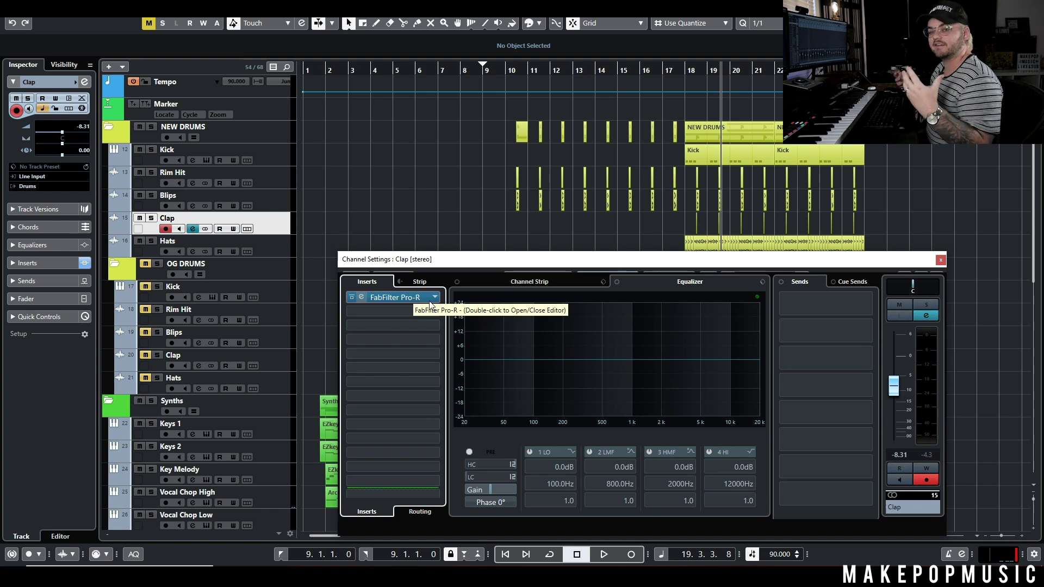
left_click(940, 261)
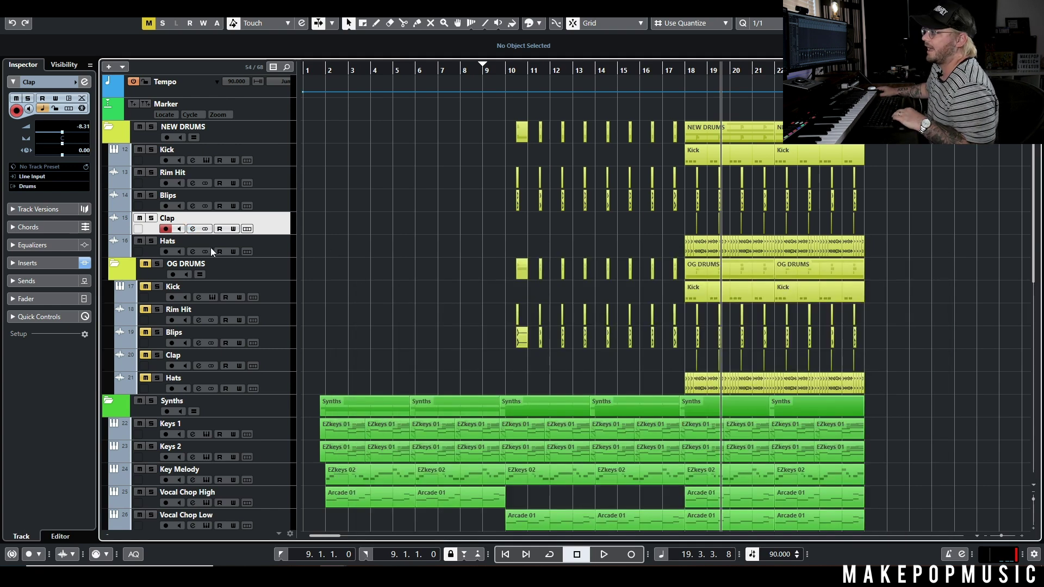
Step: Solo the NEW DRUMS Hats and open the RC-20 Retro Color insert from their channel settings
left_click(150, 241)
left_click(192, 251)
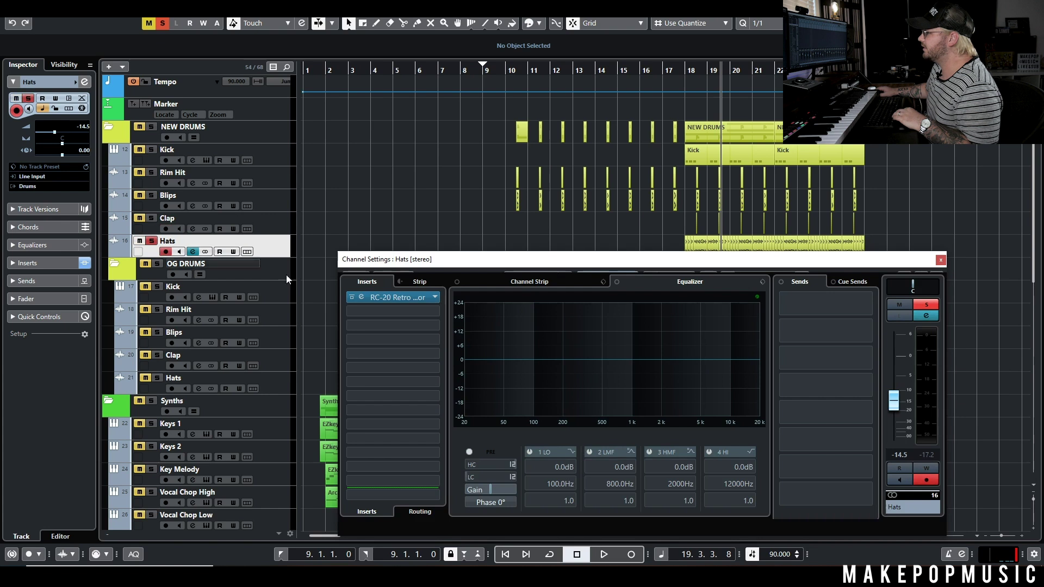
double_click(405, 298)
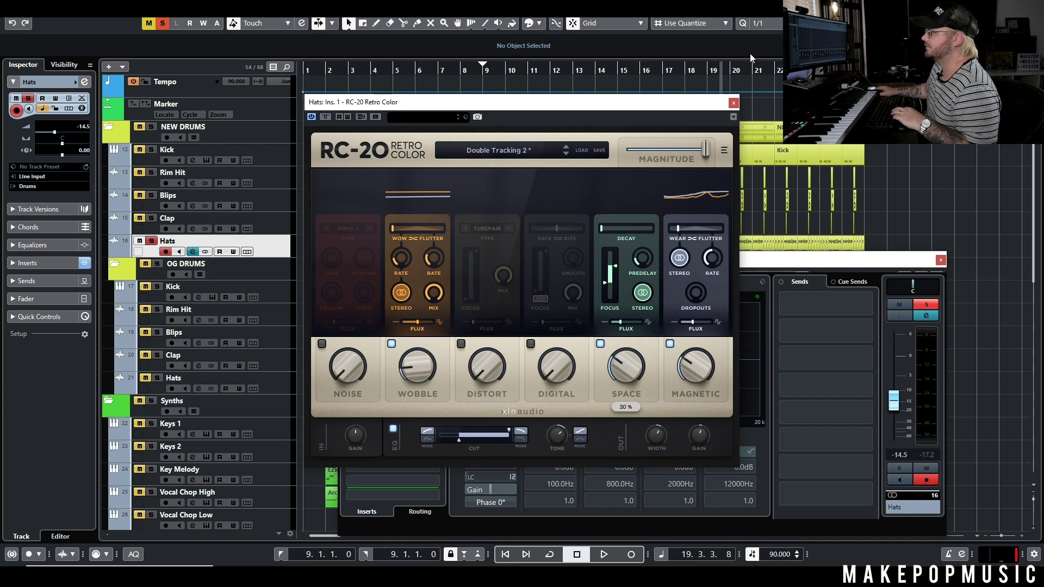
Step: Play the soloed Hats and compare the sound with RC-20 Retro Color bypassed and active
key("space")
left_click(325, 117)
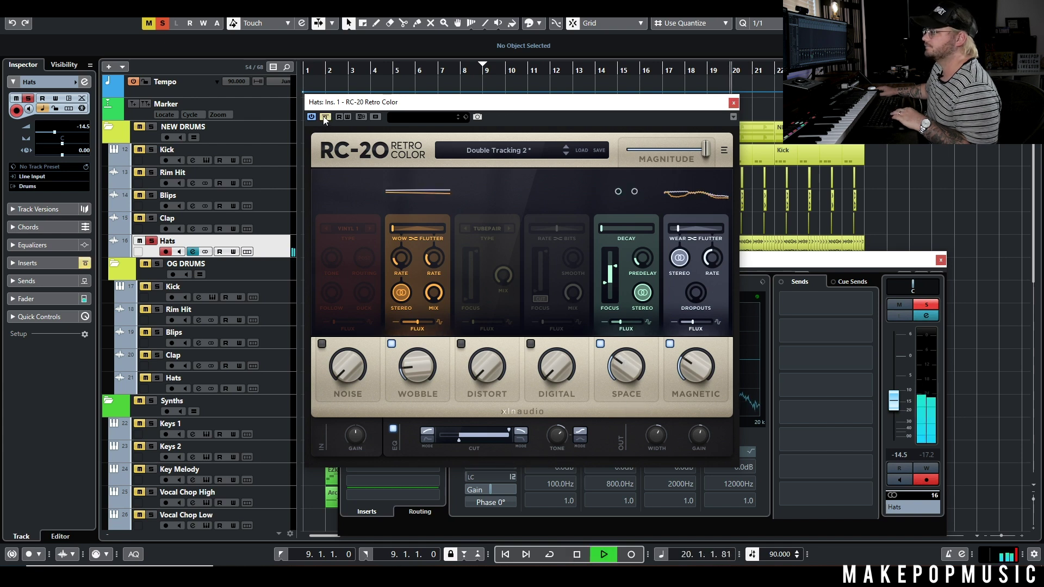
left_click(324, 117)
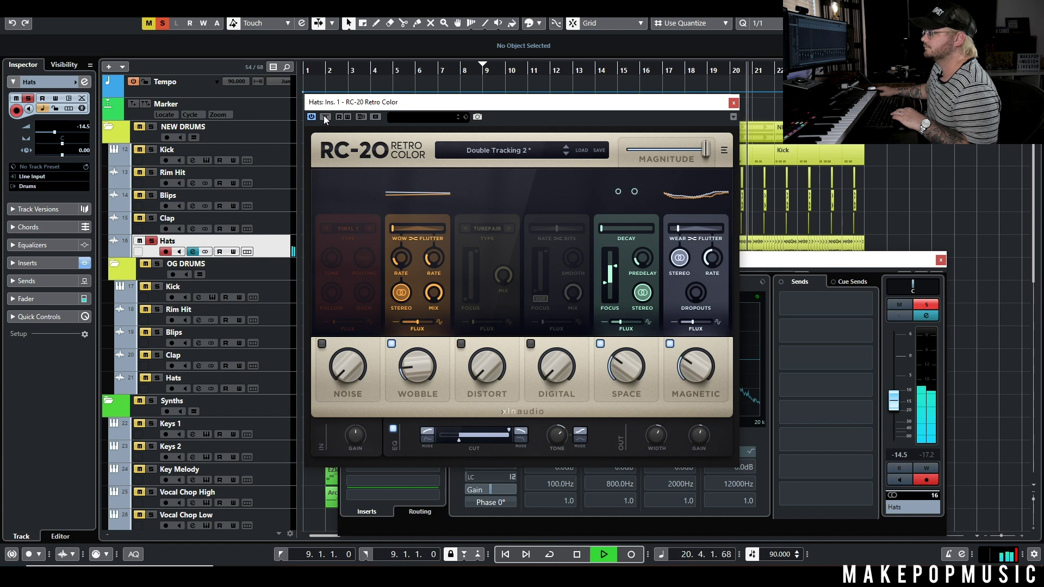
key("space")
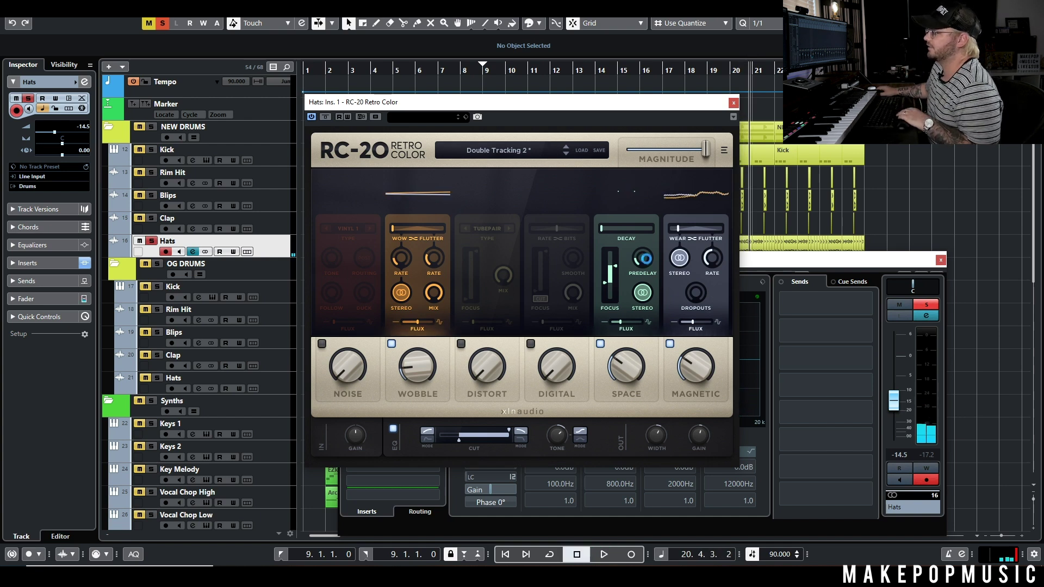
key("space")
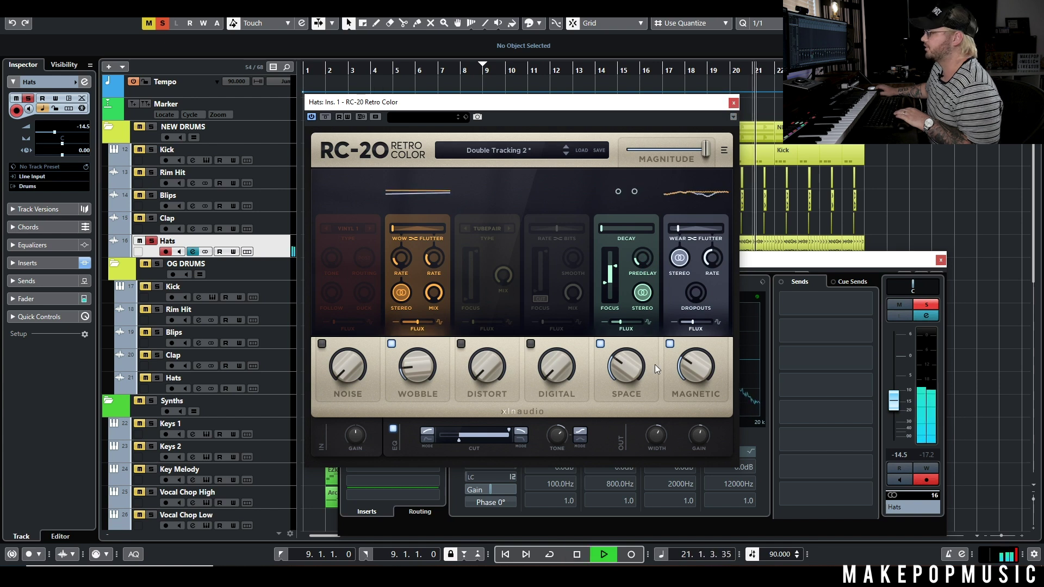
left_click(325, 116)
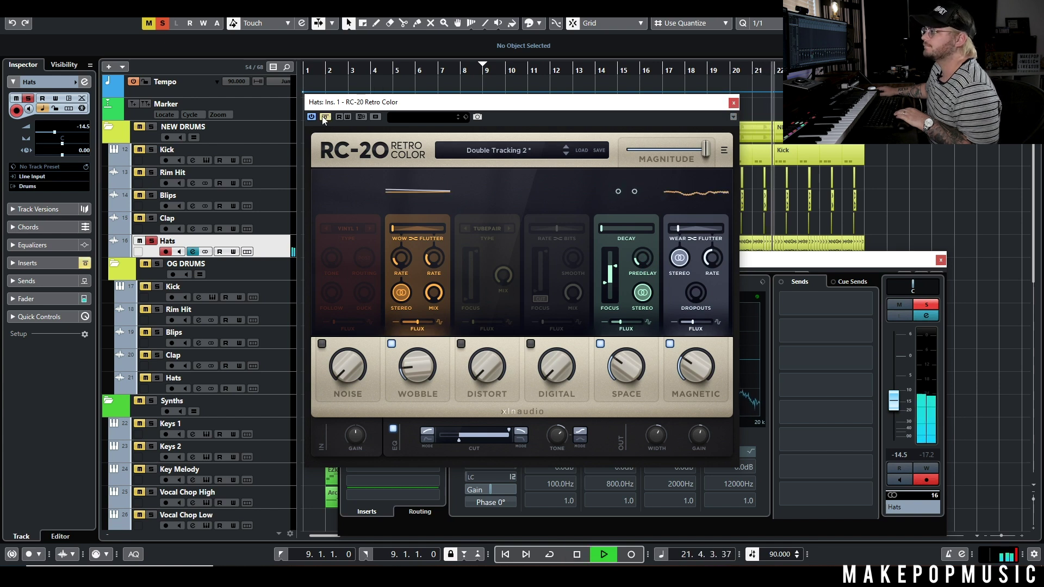
Step: Solo the whole NEW DRUMS folder during playback and compare the Hats' RC-20 Retro Color active and bypassed
left_click(149, 128)
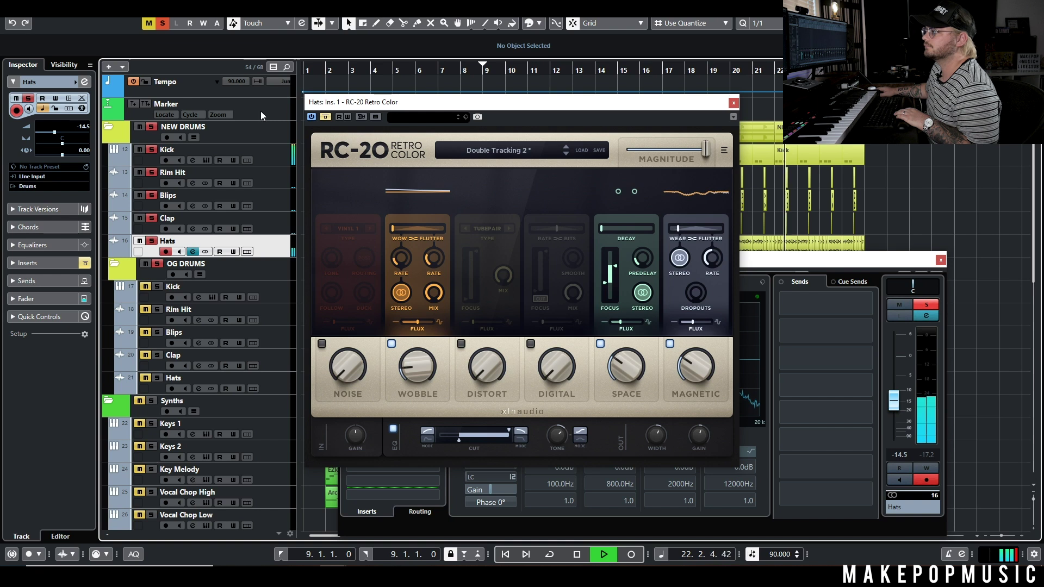
left_click(326, 118)
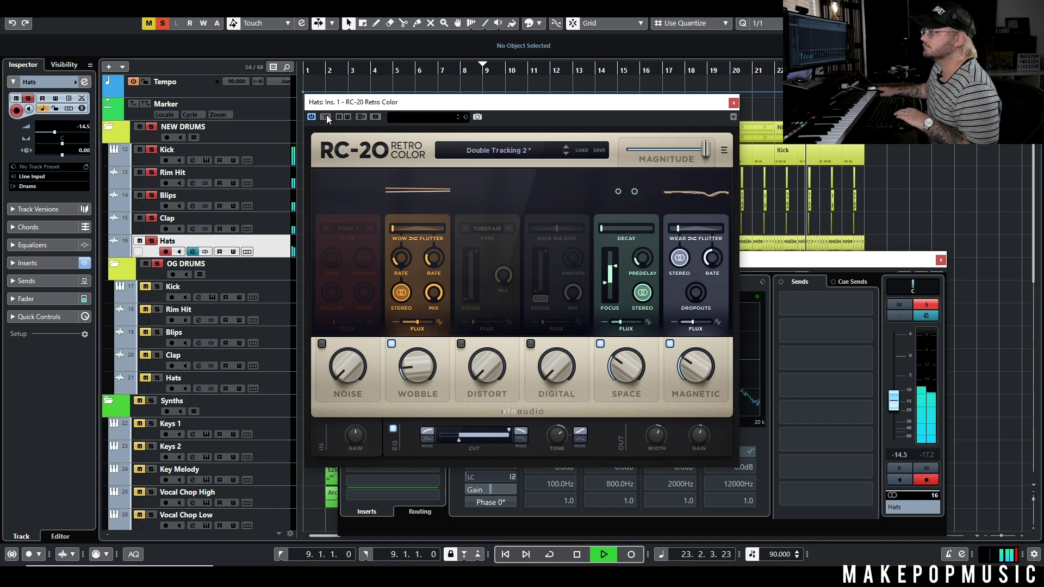
left_click(326, 116)
left_click(325, 116)
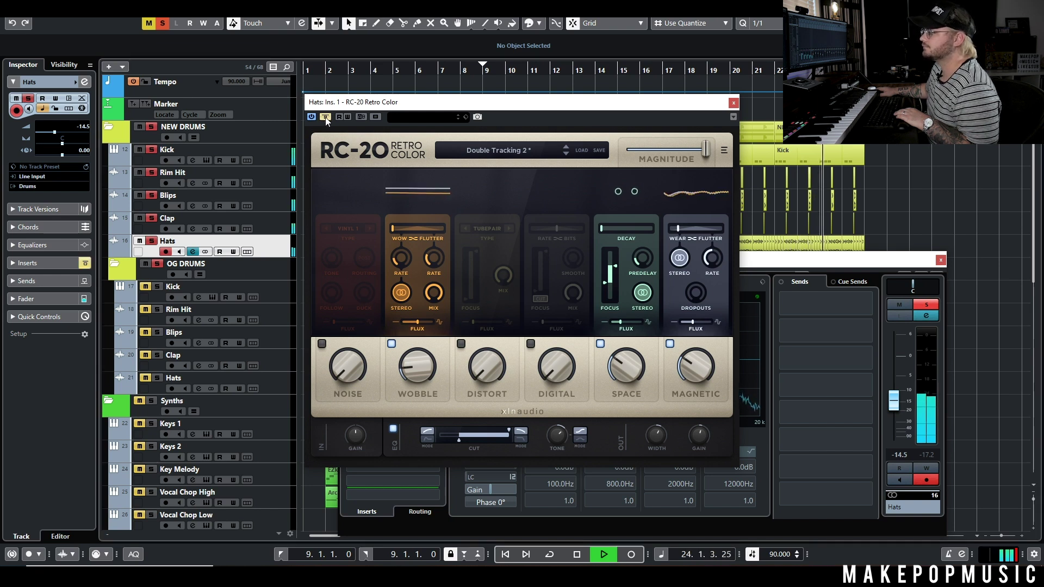
Step: Stop playback, close the RC-20 Retro Color and Hats channel settings windows, and clear all solos
key("space")
left_click(733, 102)
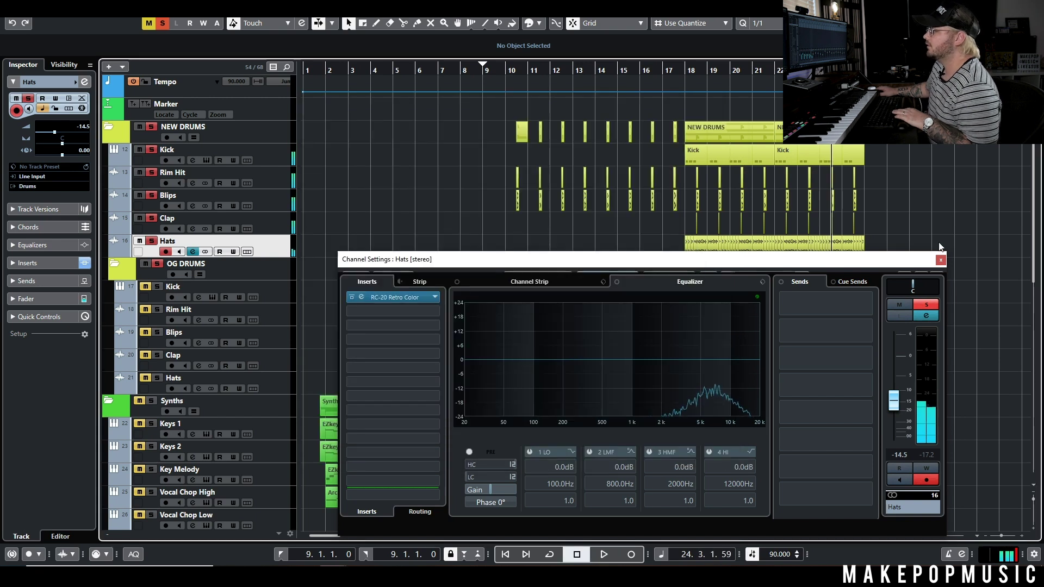
left_click(940, 259)
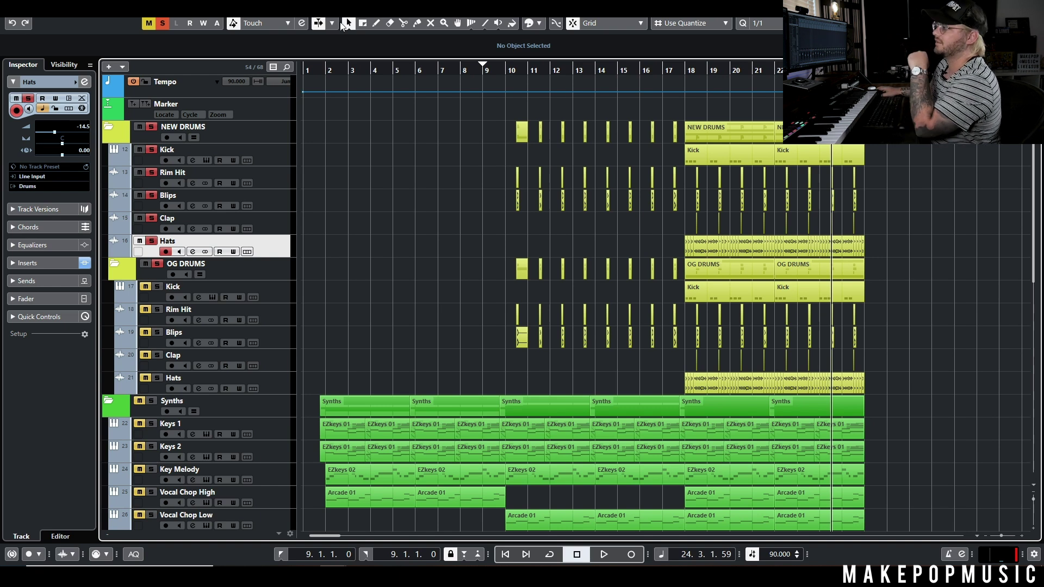
left_click(163, 23)
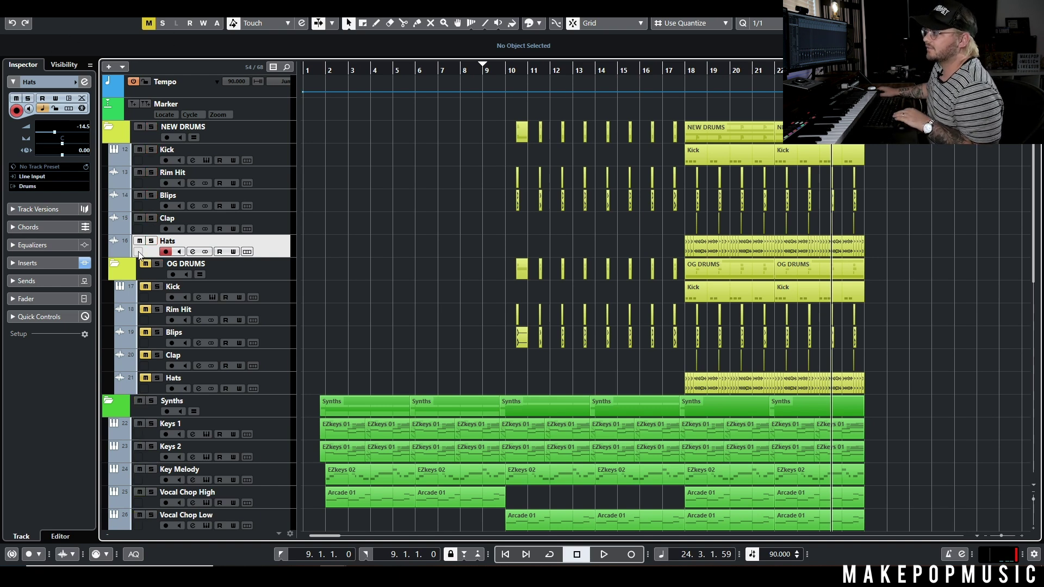
Step: Play the full mix from bar 18, compare the Hats with RC-20 Retro Color bypassed and active, and leave it active
left_click(193, 251)
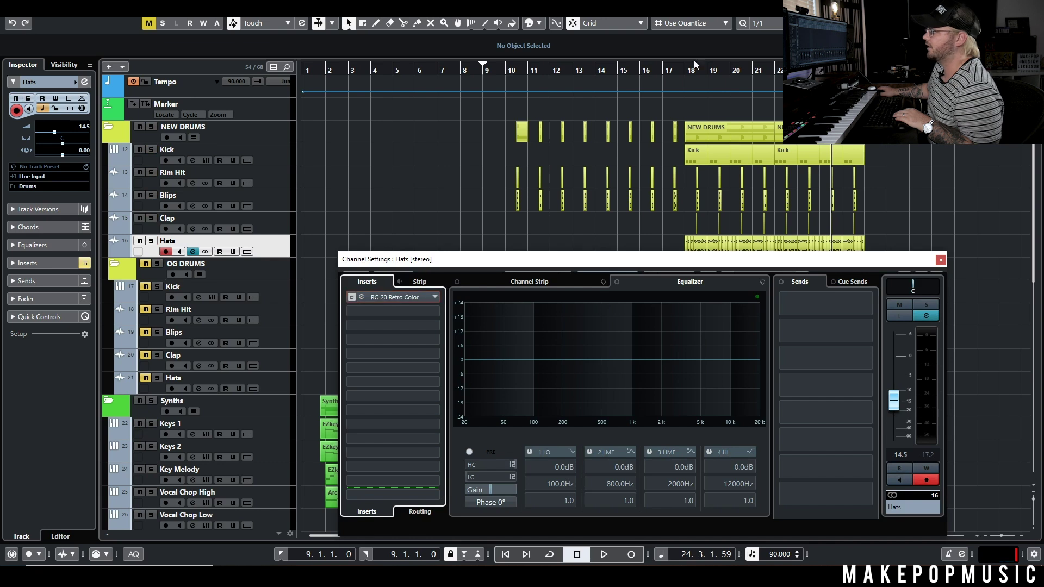
key("space")
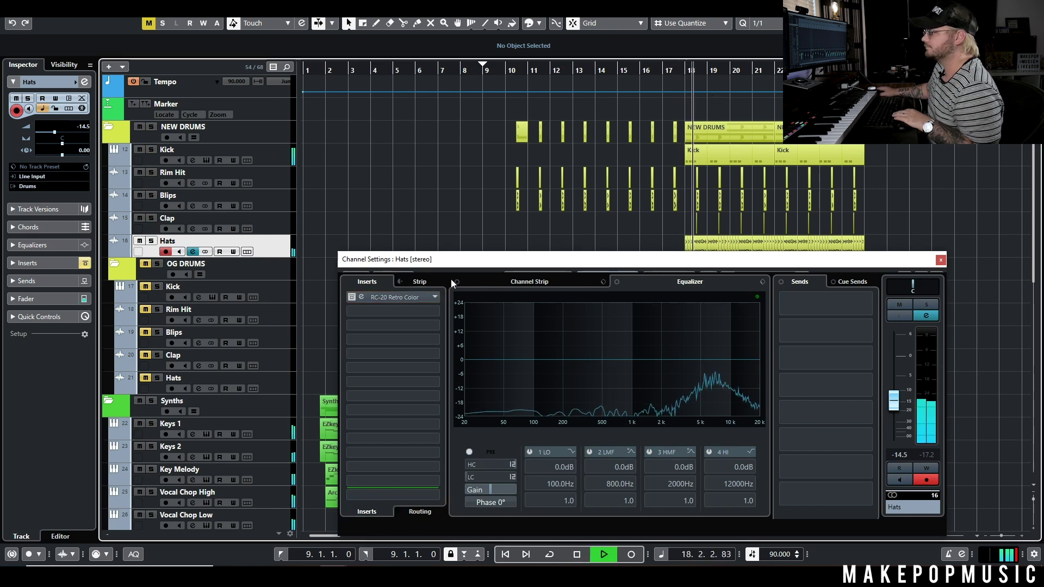
left_click(348, 299)
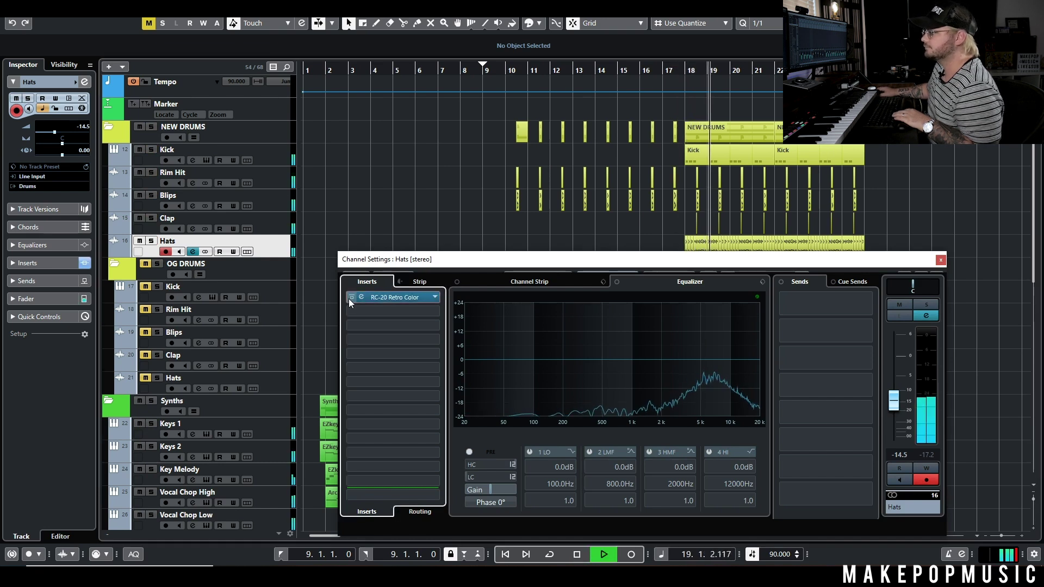
left_click(349, 298)
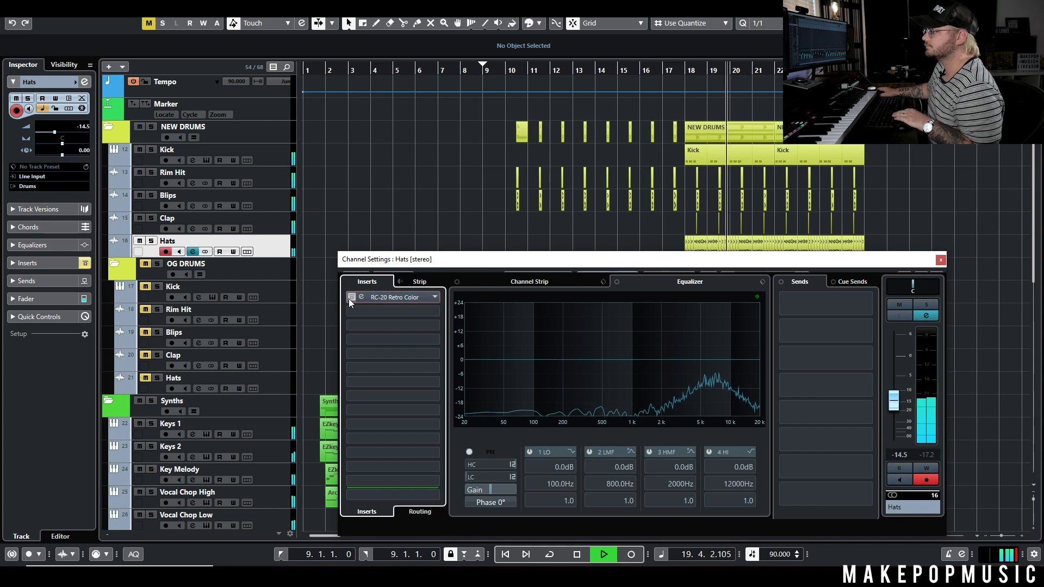
left_click(348, 298)
key("space")
left_click(940, 259)
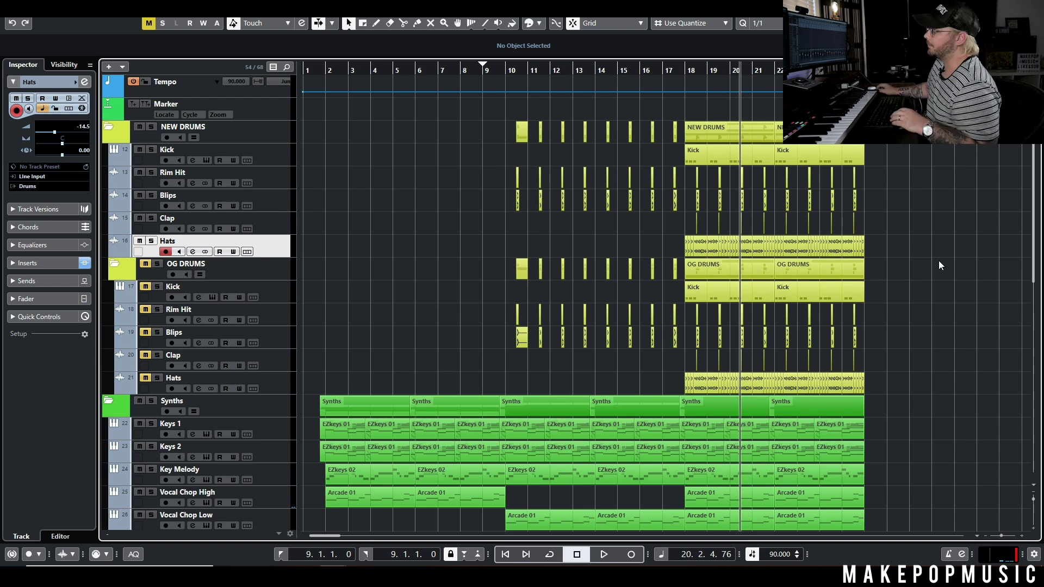
Step: Place the playback position at bar 10 and mute all NEW DRUMS tracks except the Blips
key("g")
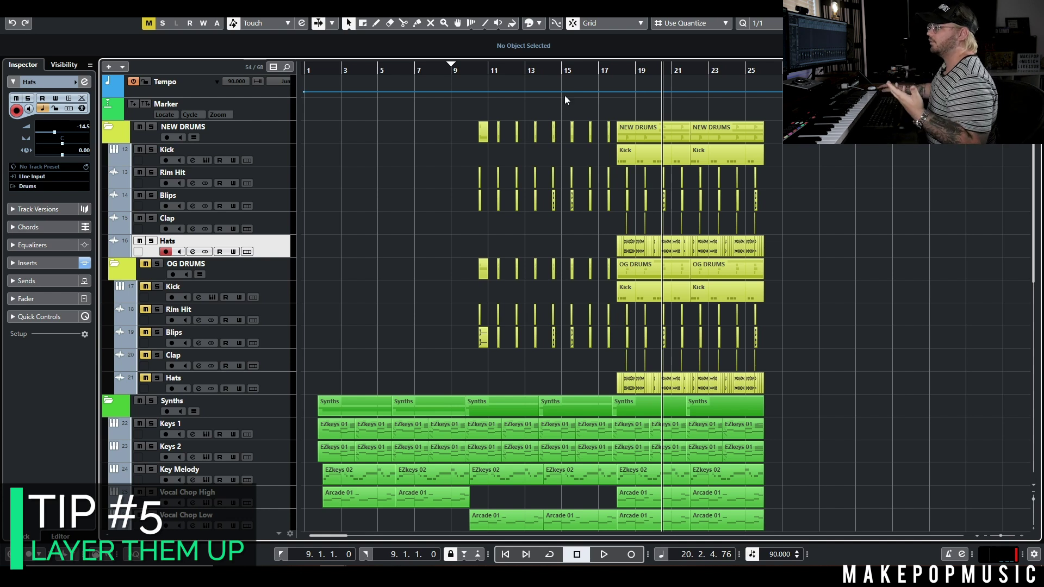
scroll(599, 228, "up", 3)
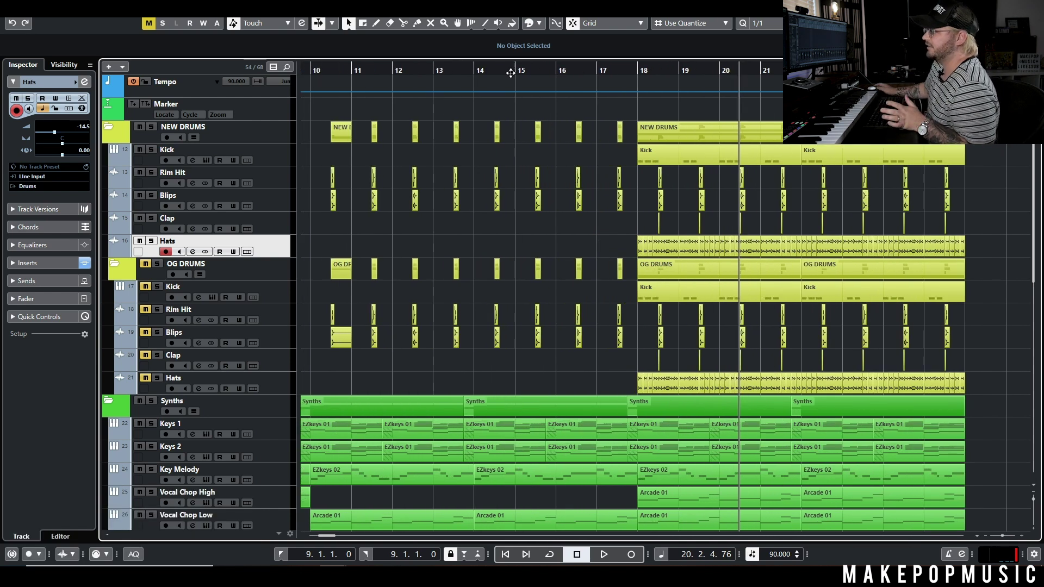
scroll(524, 147, "left", 2)
scroll(575, 165, "down", 3)
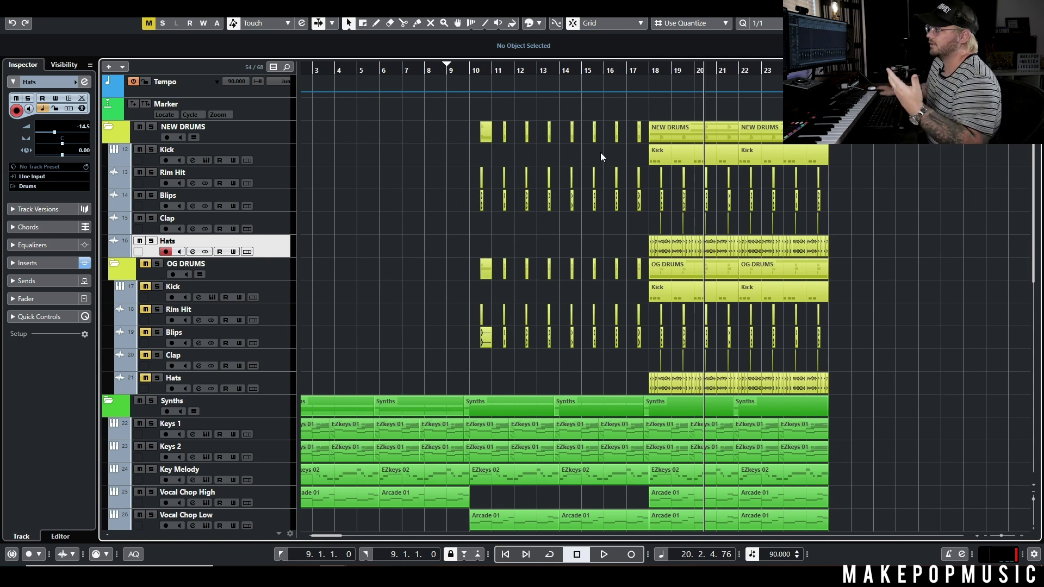
scroll(492, 228, "up", 4)
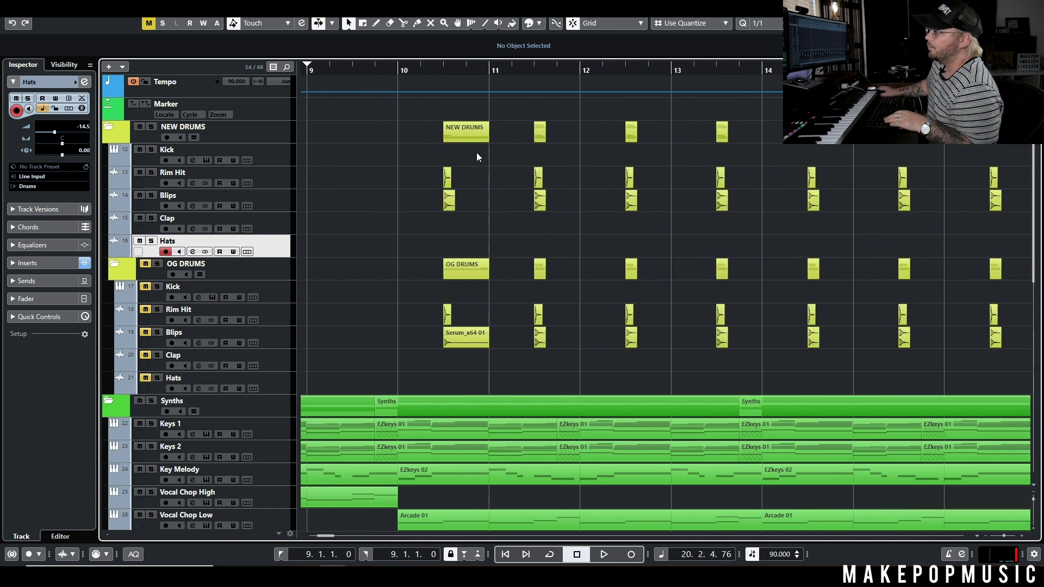
scroll(476, 157, "down", 2)
left_click(431, 74)
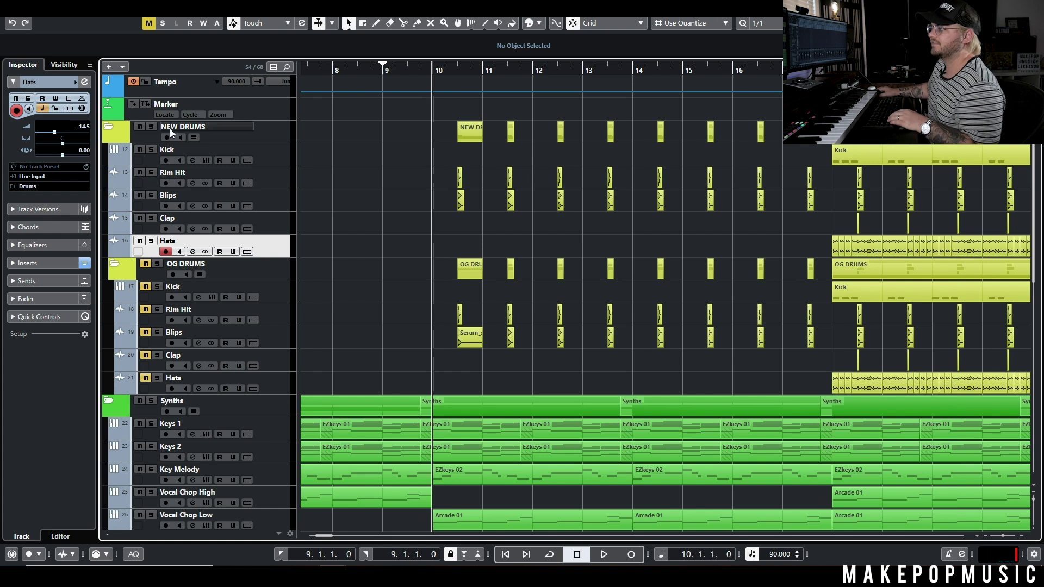
left_click(141, 128)
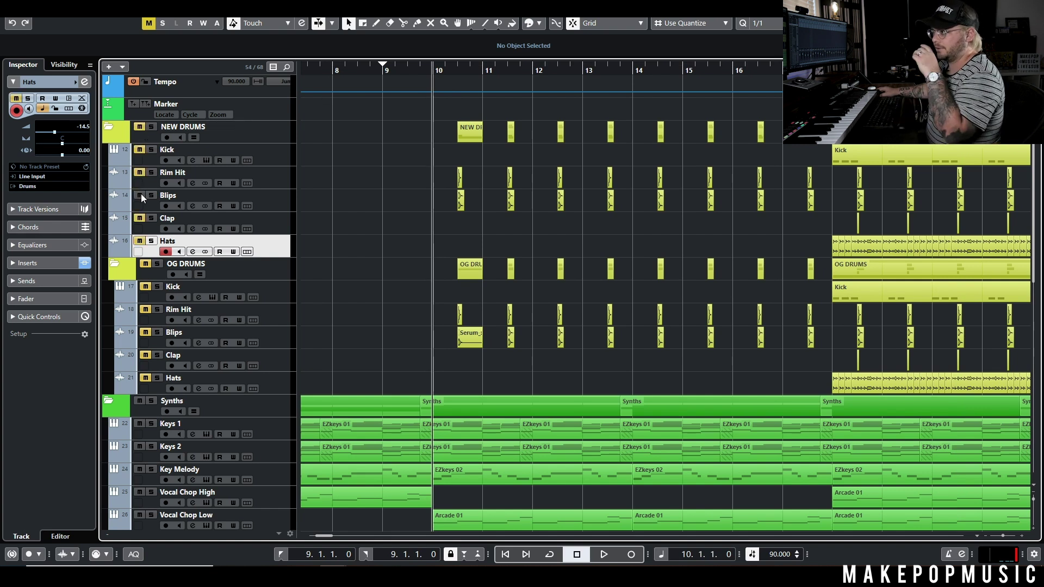
left_click(263, 198)
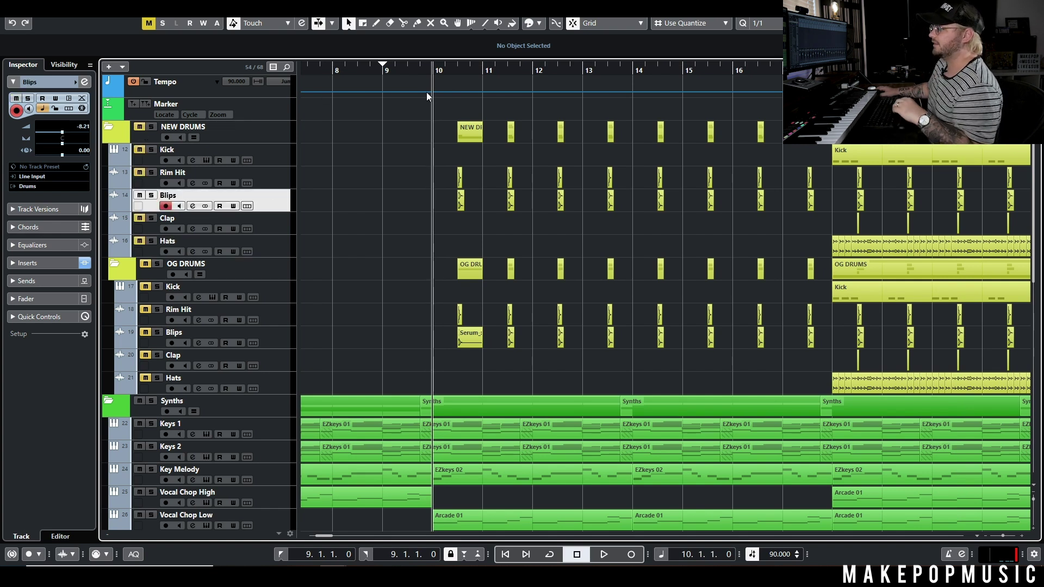
Step: Play the Blips with the synths from bar 10, and stop playback in bar 13
key("space")
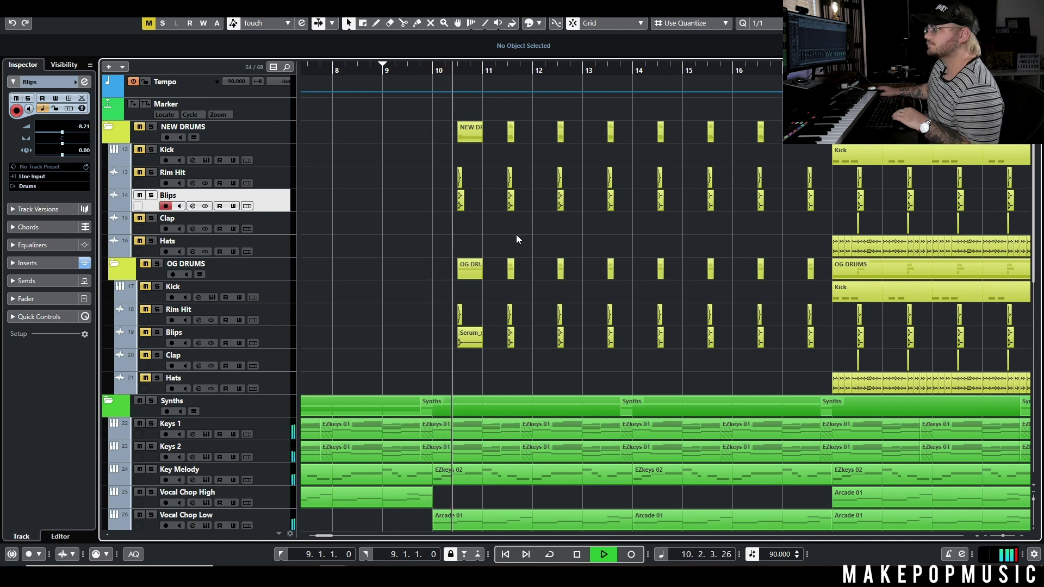
left_click(193, 206)
left_click(771, 216)
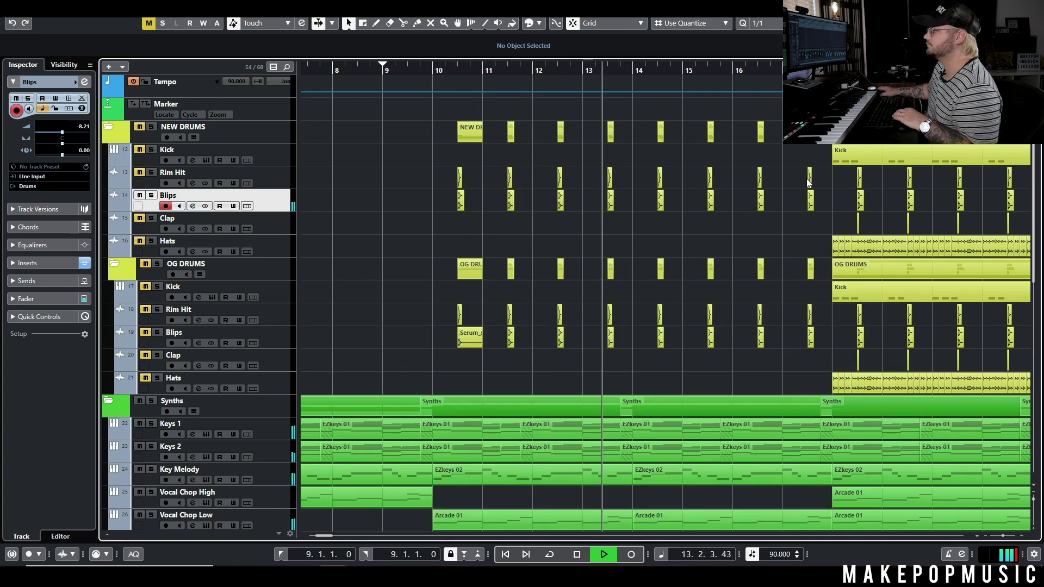
key("space")
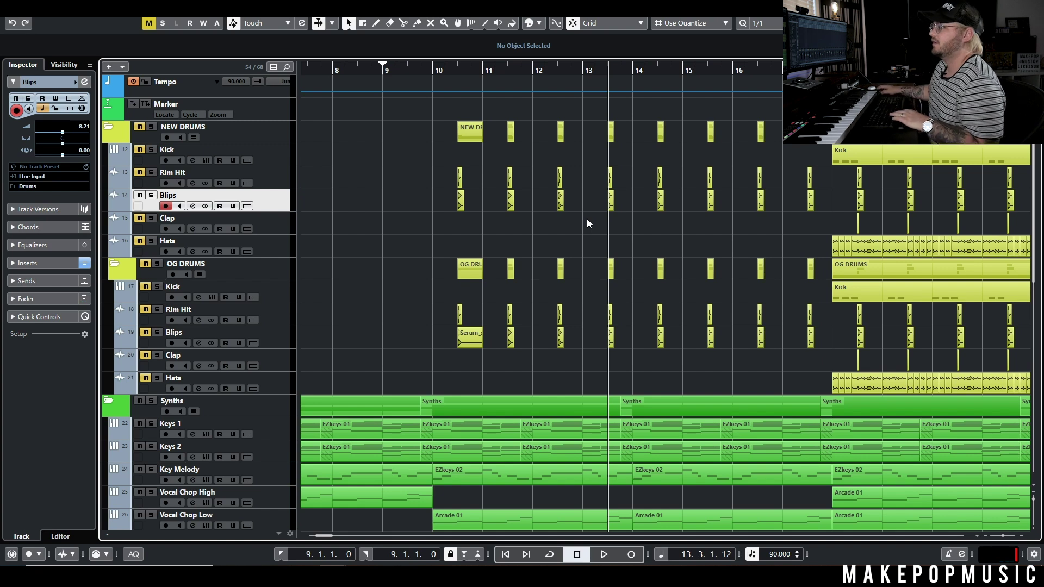
Step: Solo the NEW DRUMS Rim Hit and open its channel settings in a window moved clear of the drum clips
left_click(151, 173)
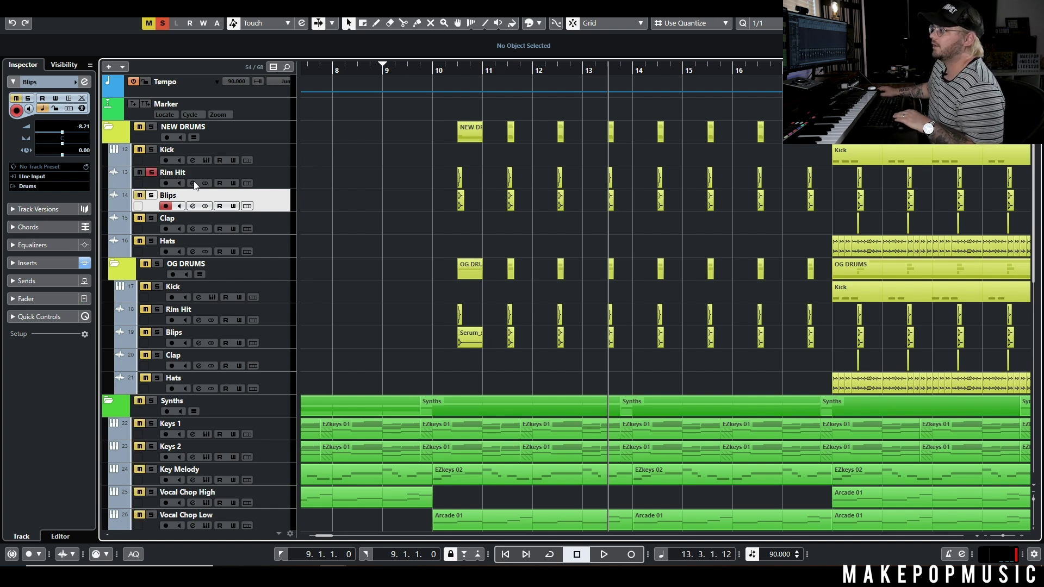
key("e")
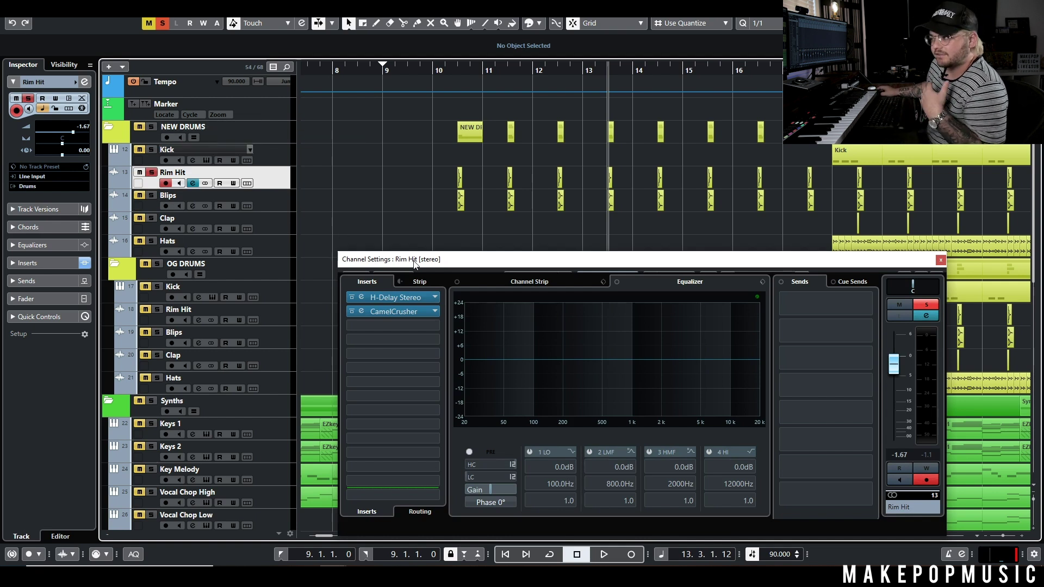
left_click_drag(438, 265, 405, 264)
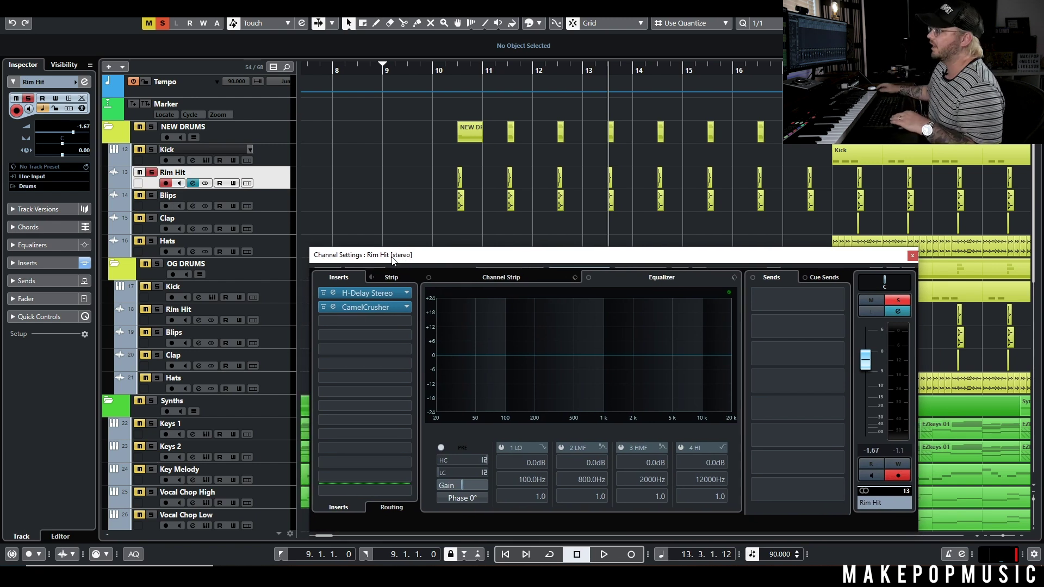
left_click_drag(394, 259, 439, 265)
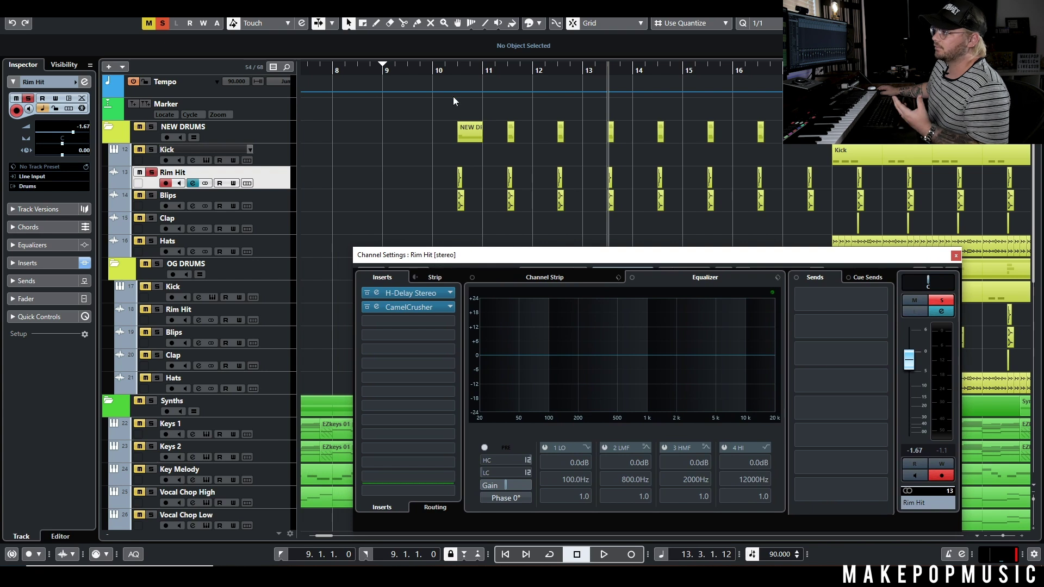
Step: Play the soloed Rim Hit from bar 10 and stop playback in bar 11
left_click(440, 71)
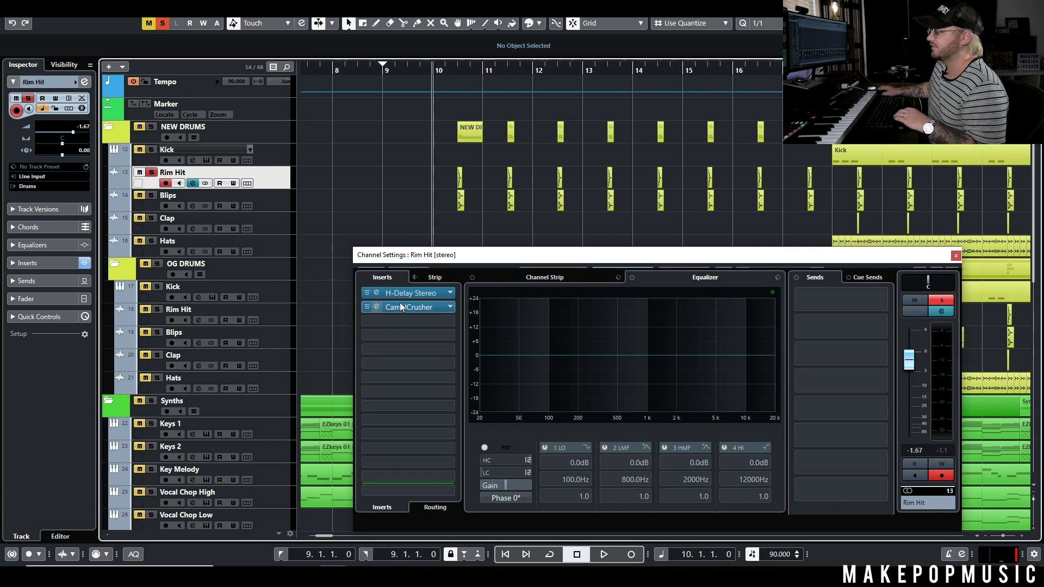
key("space")
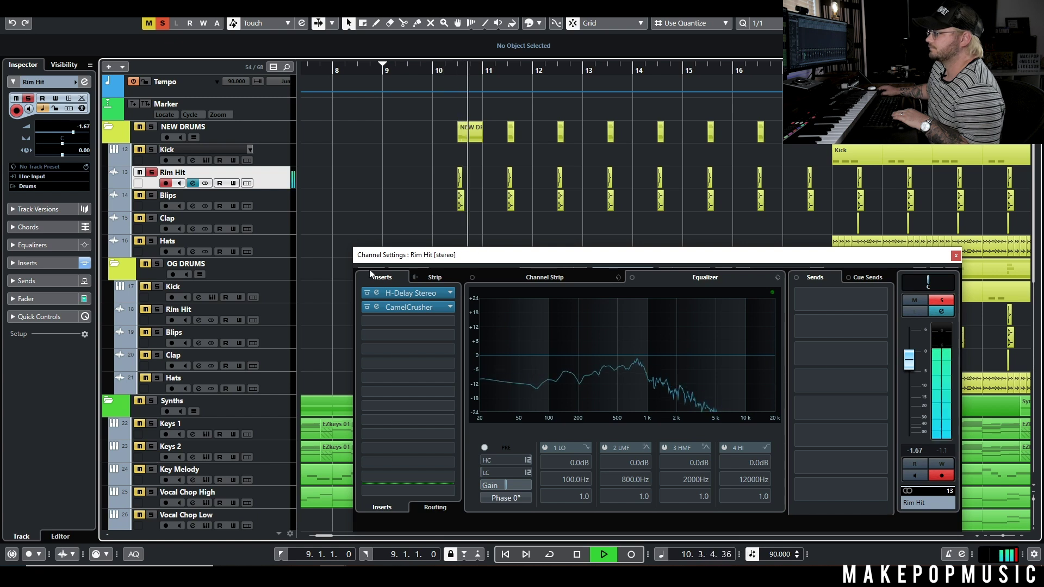
key("space")
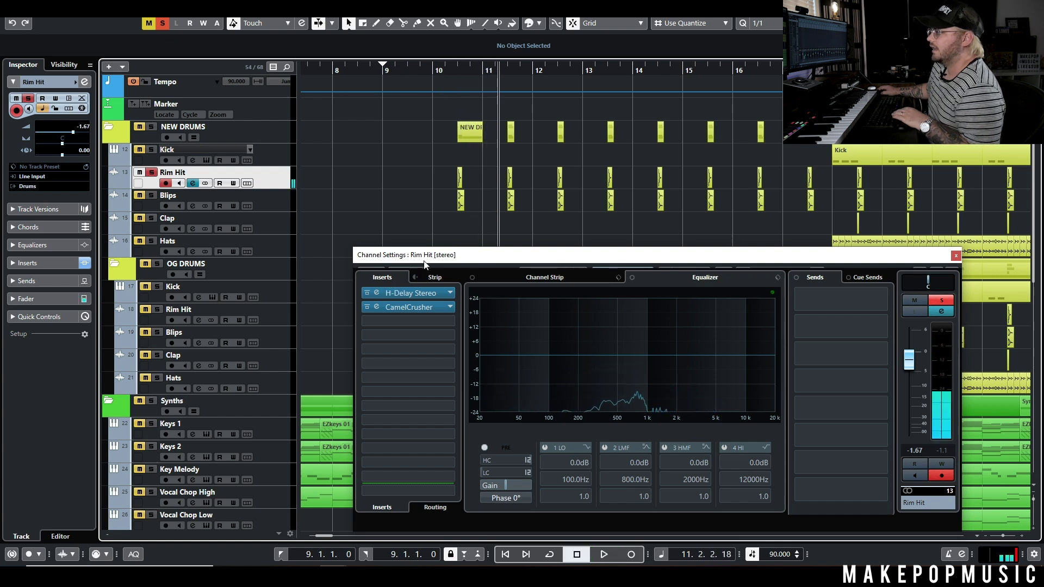
Step: Solo the NEW DRUMS Blips alongside the Rim Hit, check the Rim Hit's H-Delay Stereo, and play both from bar 11
left_click(150, 195)
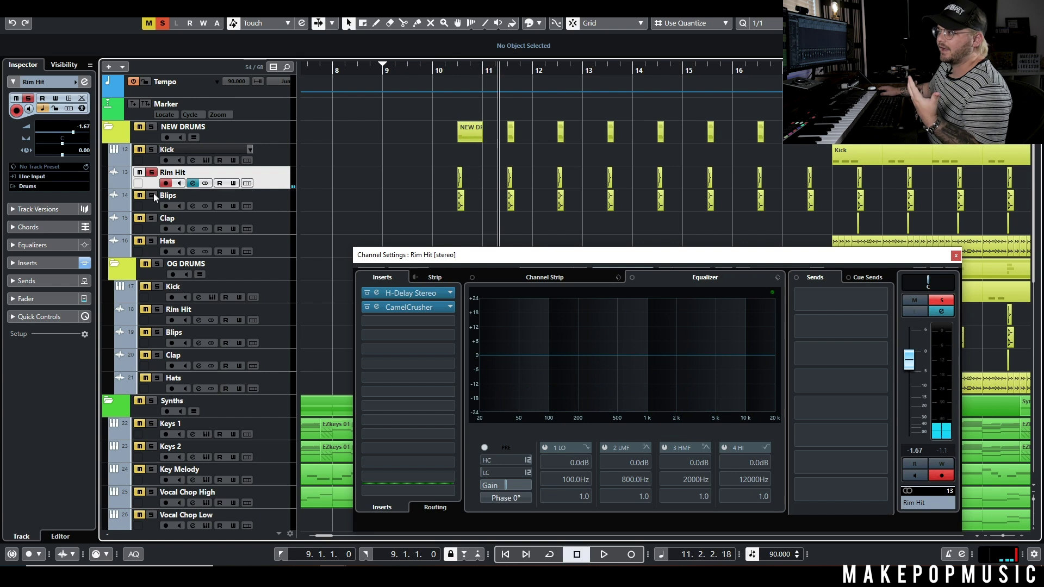
left_click(412, 294)
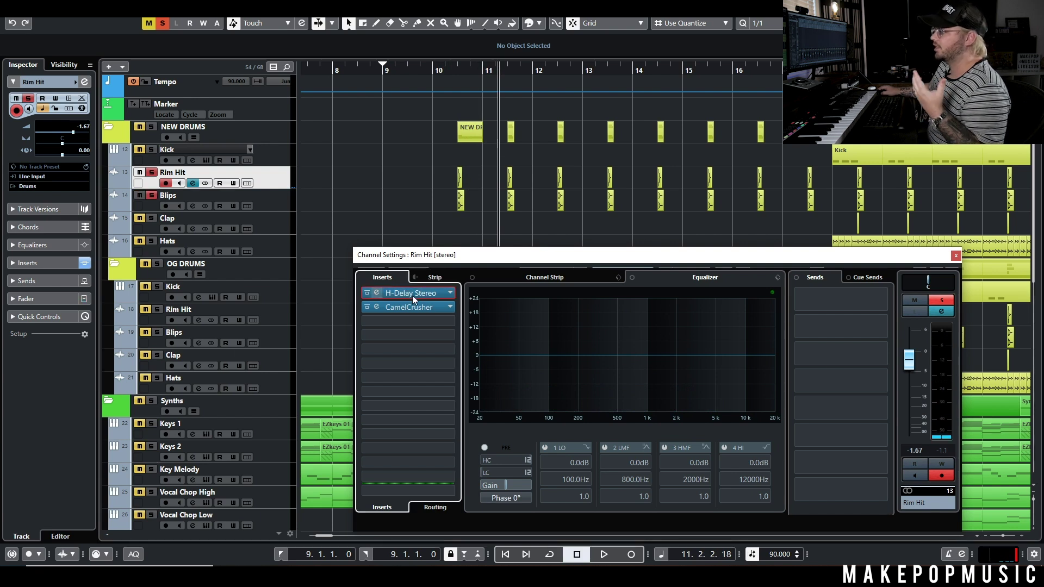
left_click(641, 296)
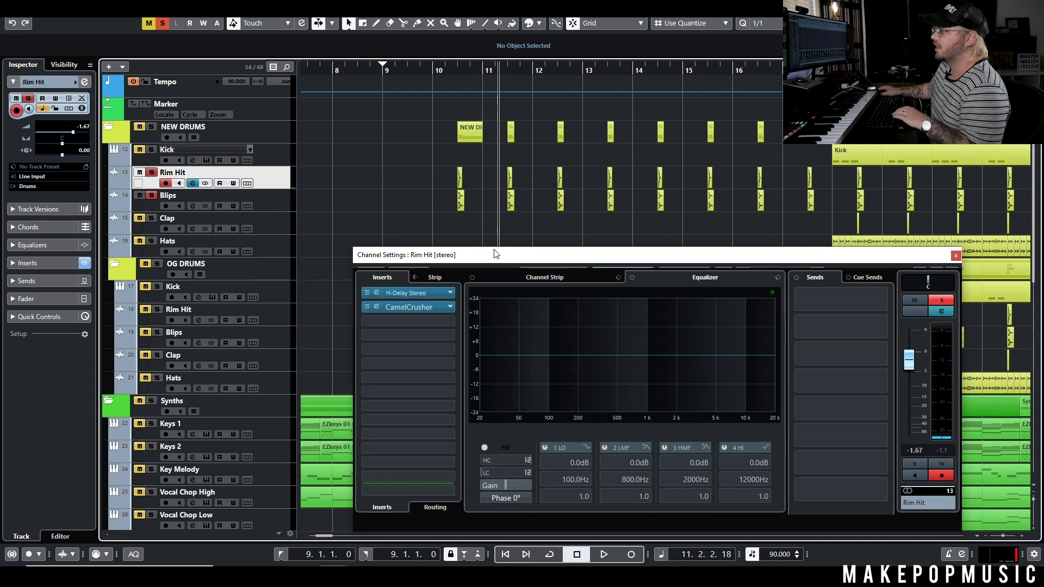
key("space")
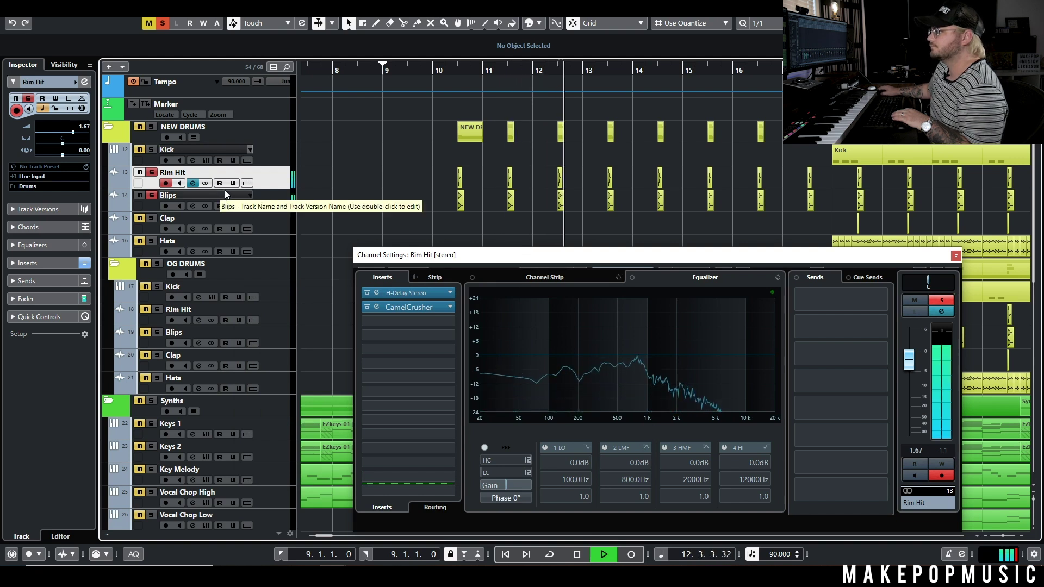
Step: Clear the solos and unmute the Rim Hit to hear it with the synths, stop in bar 14, and close its channel settings
left_click(151, 172)
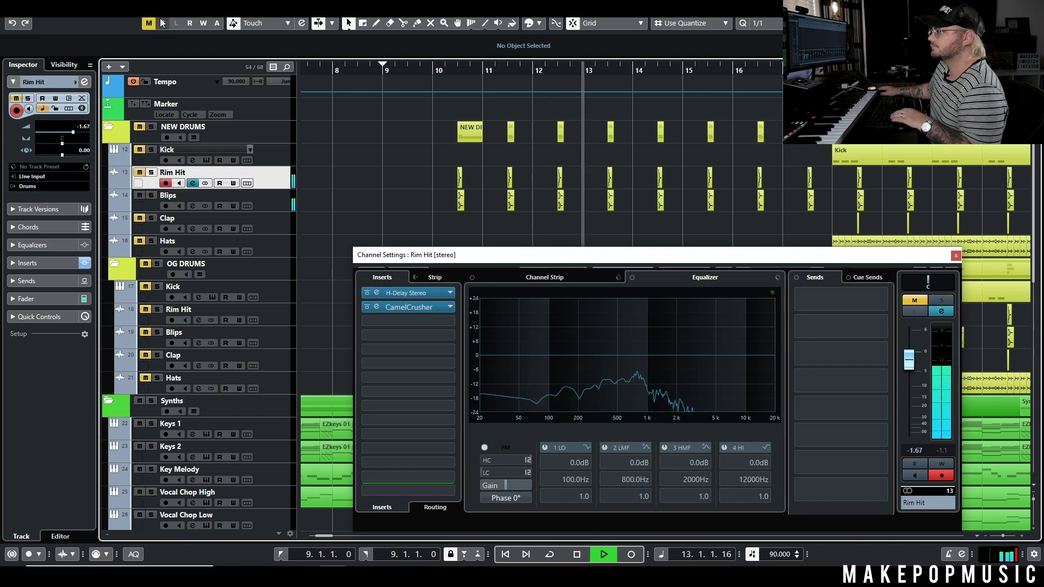
left_click(138, 173)
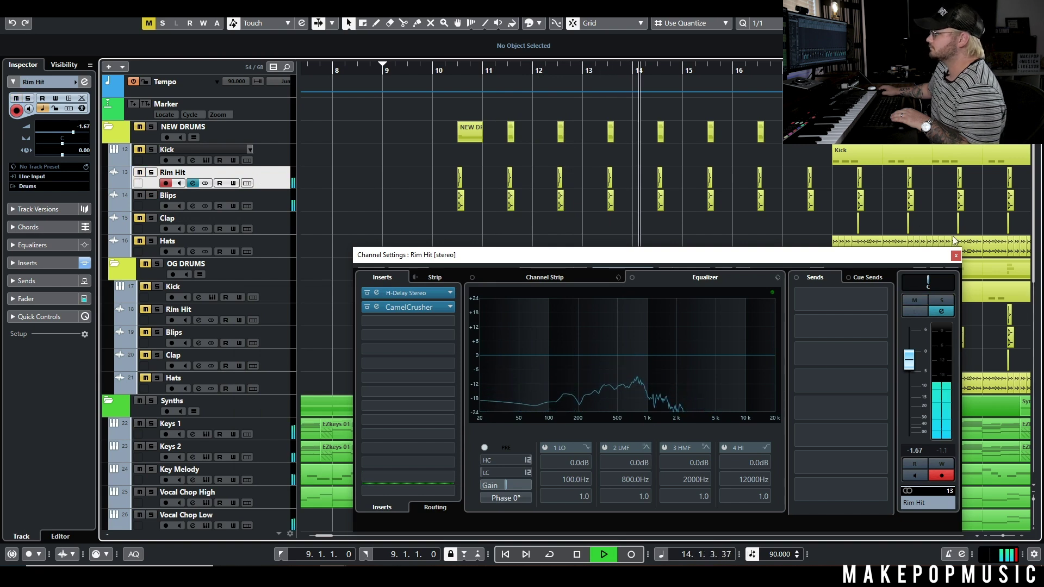
key("space")
left_click(955, 255)
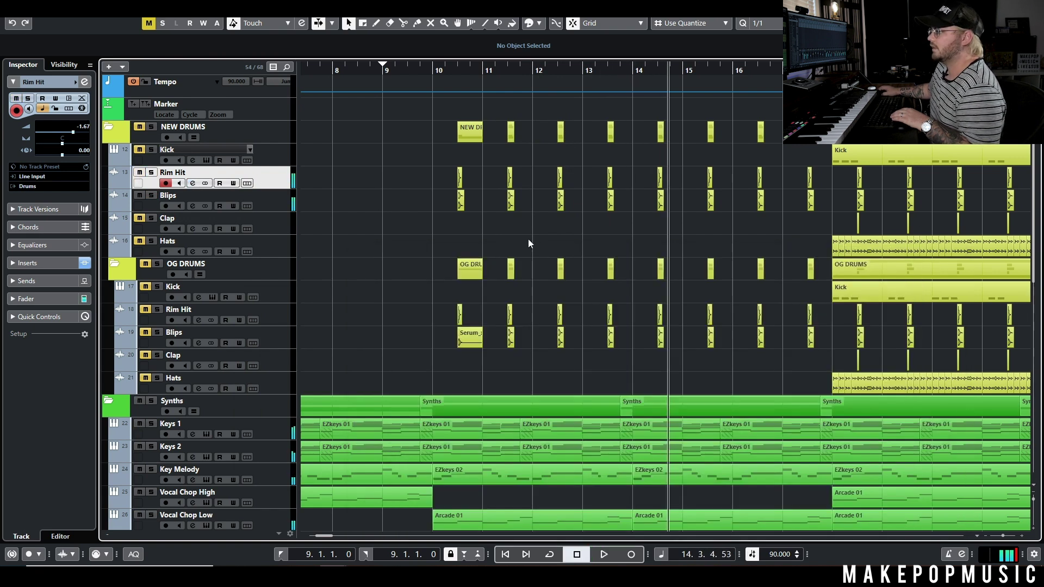
Step: Set the Rim Hit volume to -6.22 dB while playing the Rim Hit, Blips and synths from bar 10, and stop in bar 13
left_click_drag(69, 132, 65, 134)
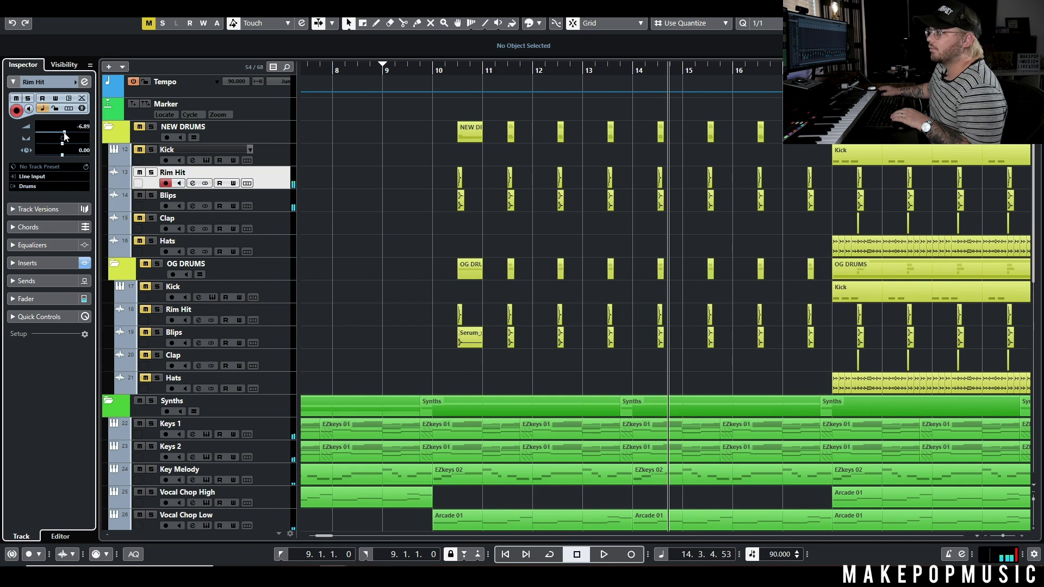
left_click(447, 70)
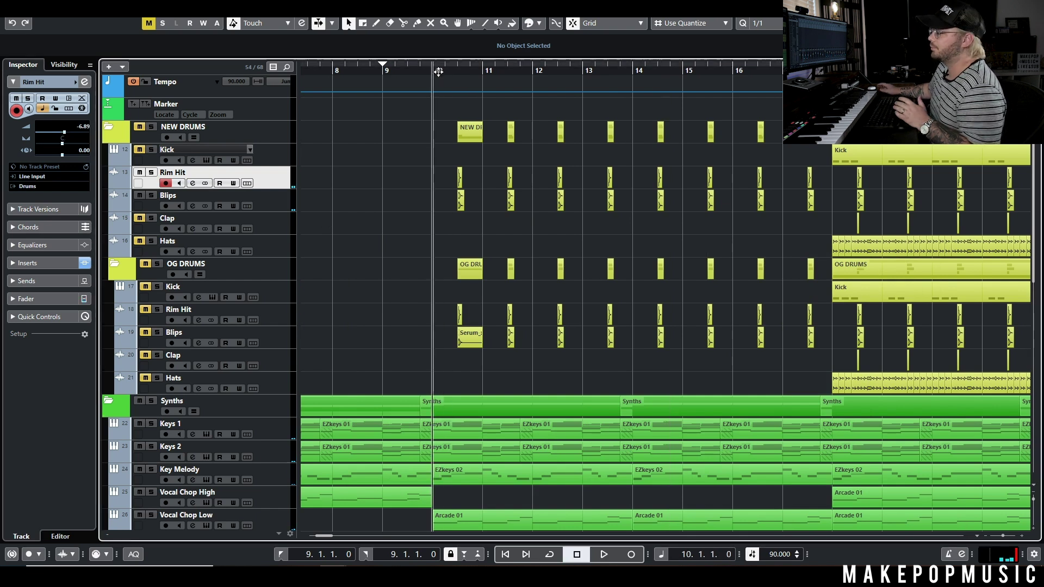
key("space")
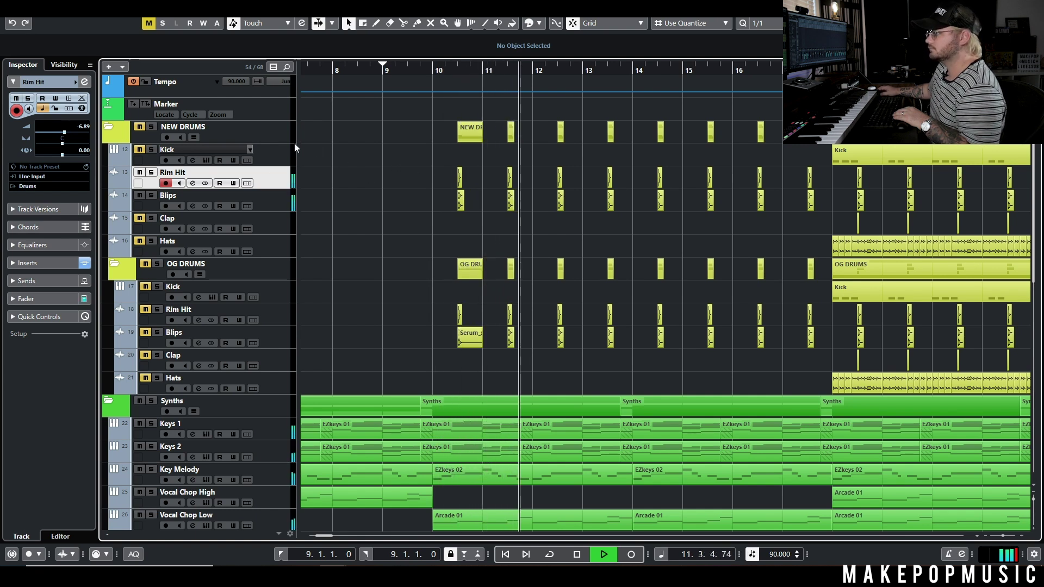
left_click_drag(62, 133, 60, 134)
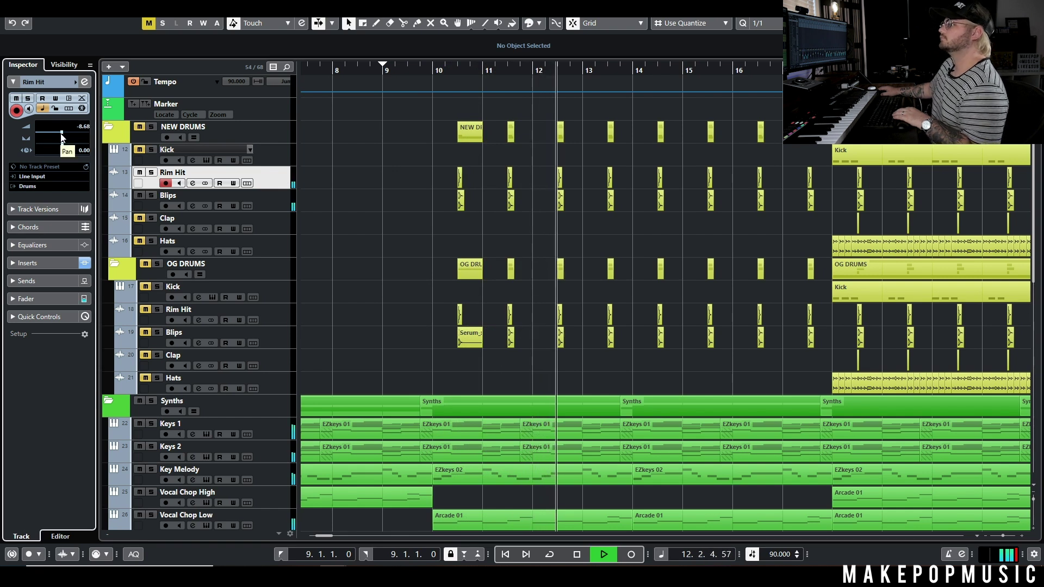
left_click_drag(65, 131, 66, 133)
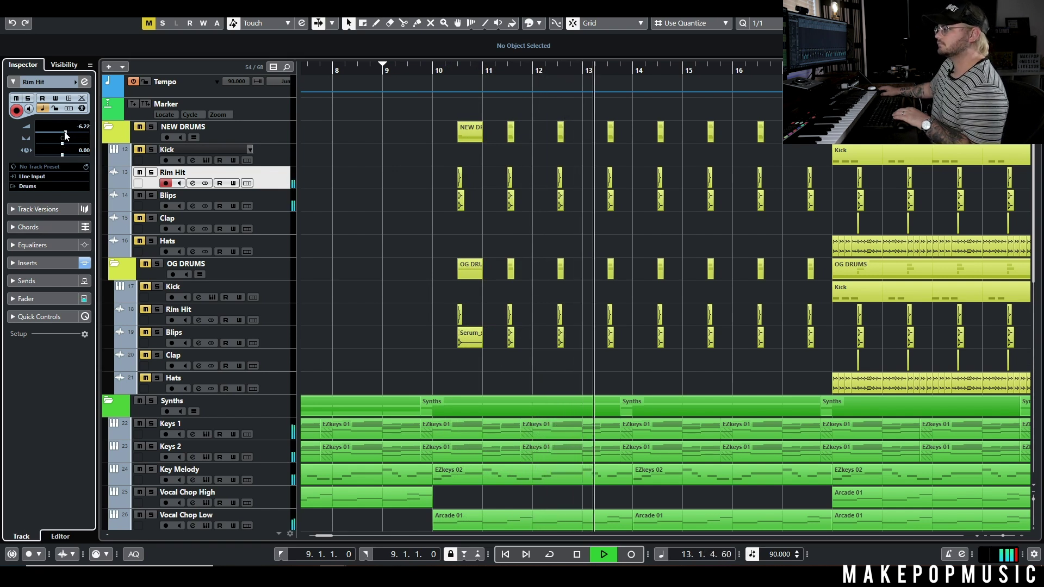
key("space")
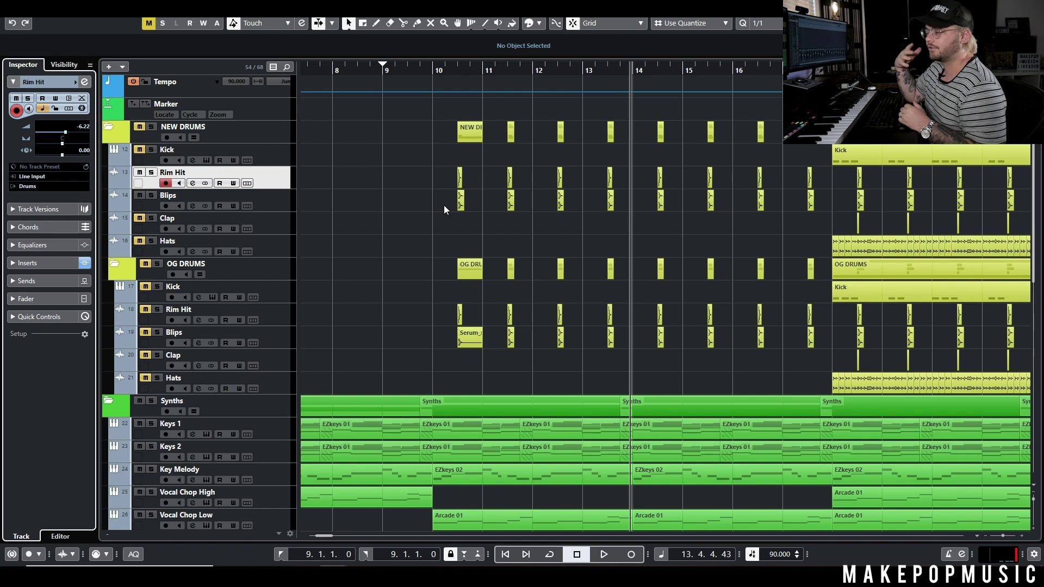
Step: Look over the synth and bass arrangement, selecting the Keys 1 and Keys 2 clips from bar 10 and the Rim Hit and Blips clips before bar 18
scroll(496, 198, "down", 3)
scroll(716, 309, "down", 4)
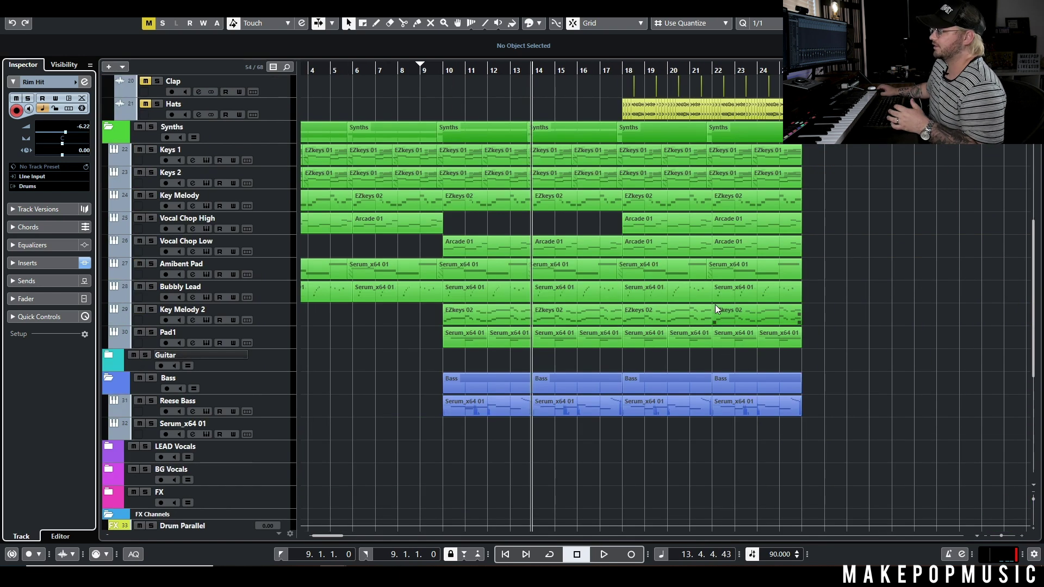
left_click_drag(829, 436, 435, 387)
left_click_drag(821, 163, 453, 181)
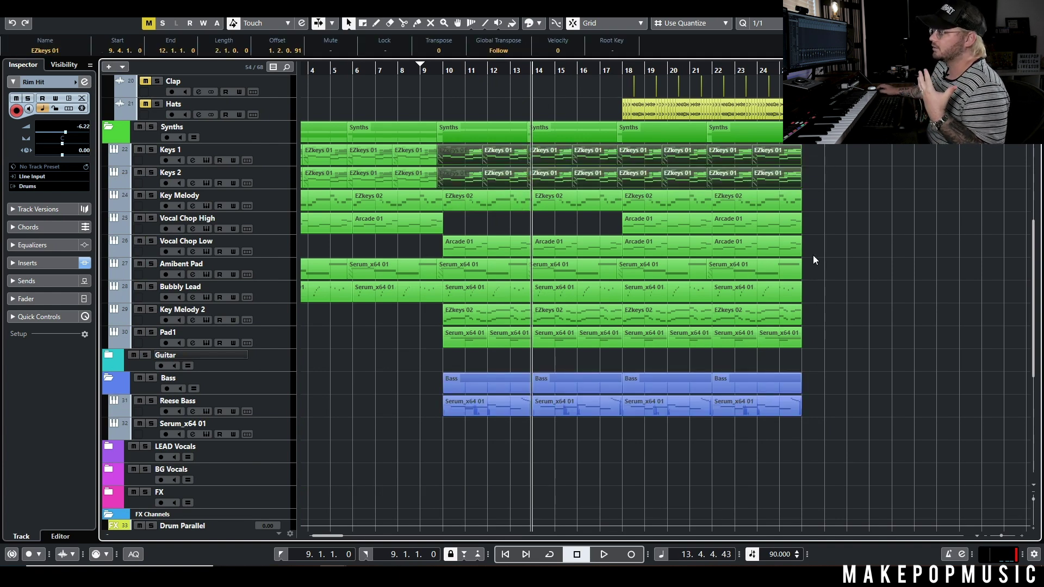
scroll(515, 241, "up", 8)
left_click_drag(403, 169, 625, 204)
Step: Solo the NEW DRUMS Kick, play it from bar 18, and stop within the same bar
left_click(624, 71)
left_click(150, 151)
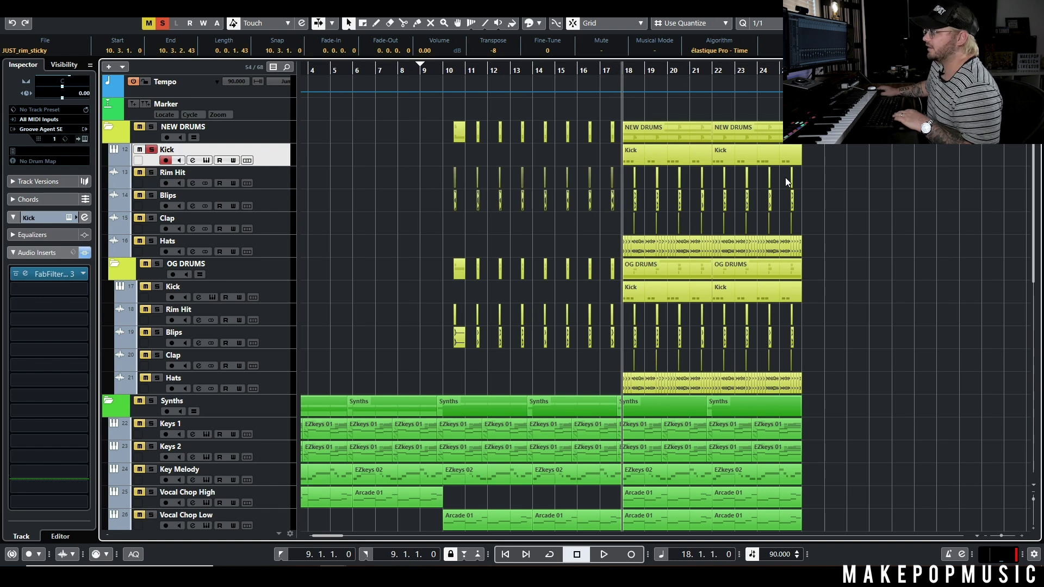
key("space")
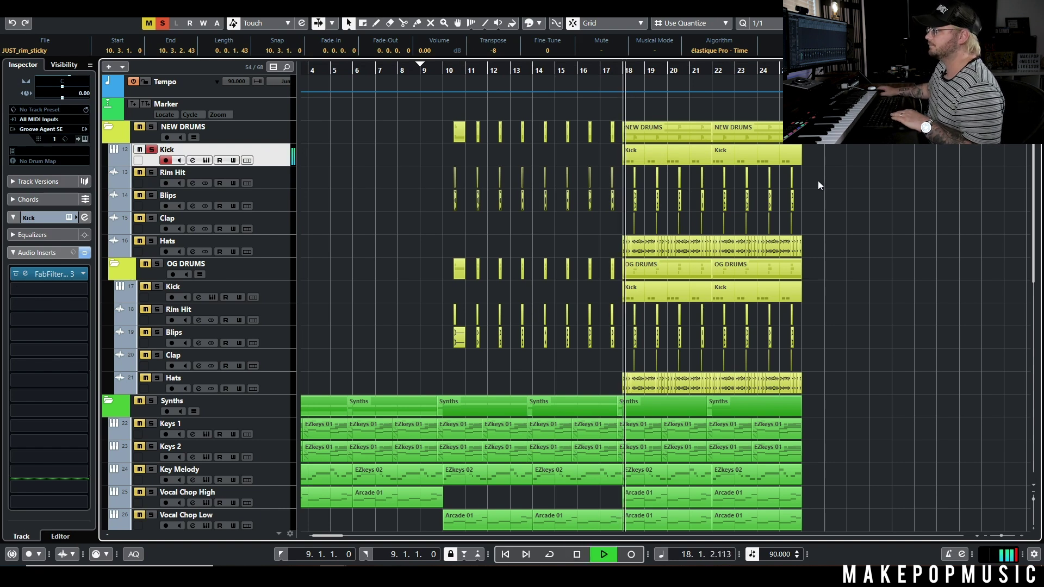
key("space")
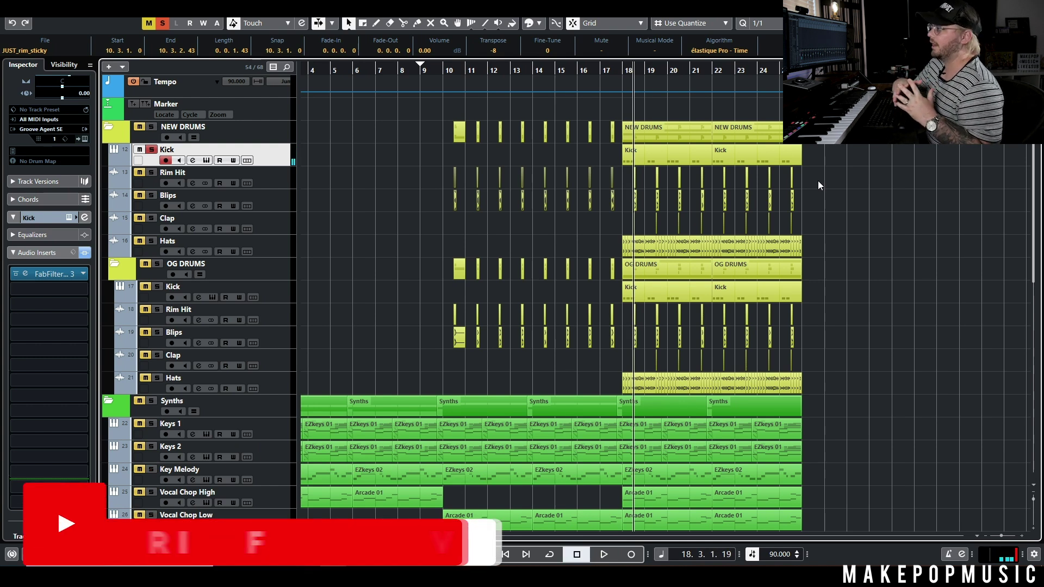
Step: Duplicate the NEW DRUMS Kick track, unsolo the original, and open the channel settings of the copy, Kick (D)
right_click(284, 158)
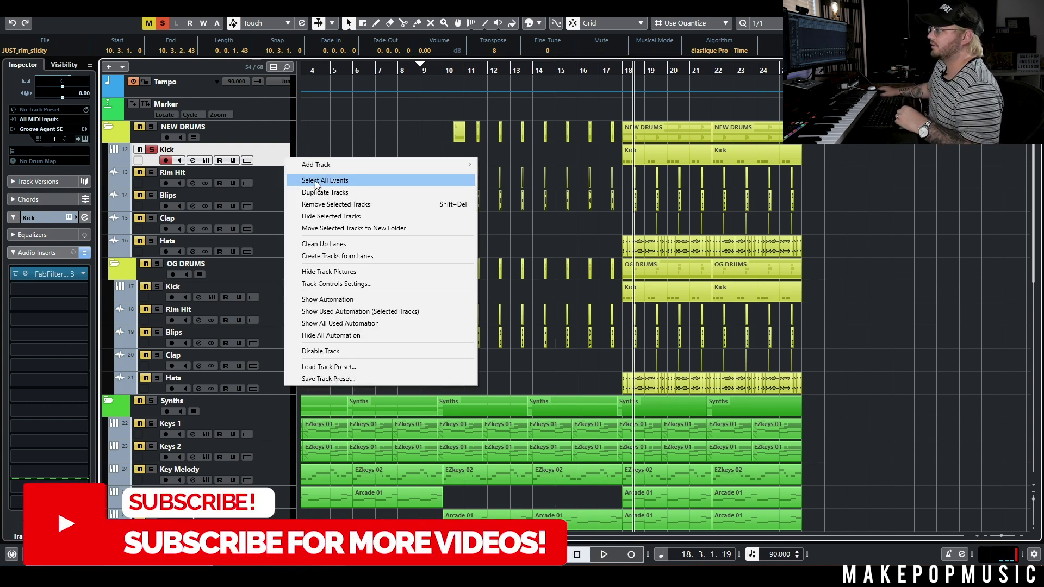
left_click(334, 187)
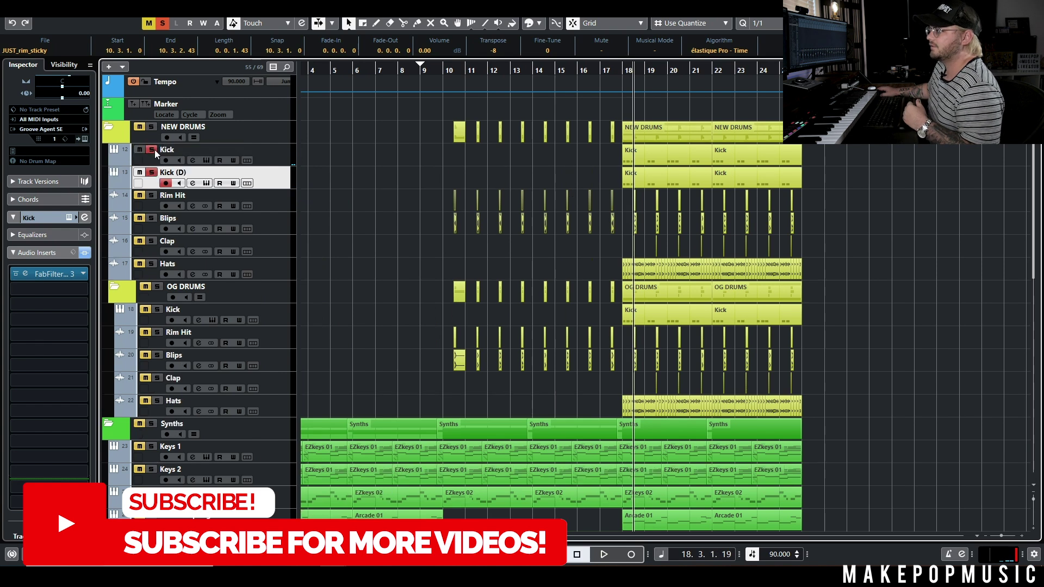
left_click(195, 184)
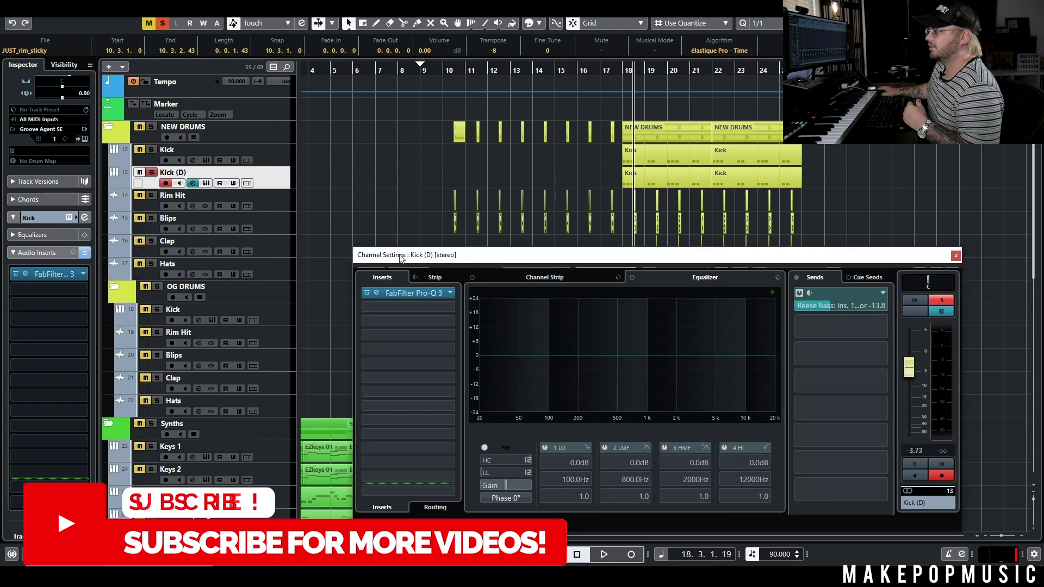
Step: Shift the FabFilter Pro-Q 3 band on Kick (D) to a higher frequency and close the plug-in
left_click(419, 290)
left_click_drag(380, 296, 530, 294)
left_click(783, 163)
Step: Add CamelCrusher to Kick (D) with the Annihilate patch, switch off Phat Mode during playback, and close the plug-in
left_click(413, 295)
type("camel")
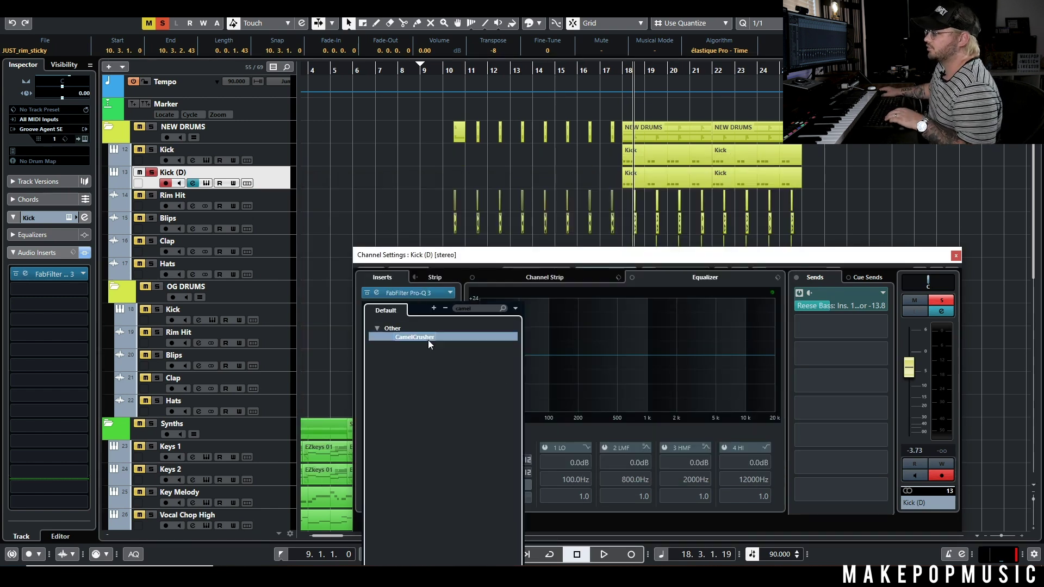
left_click(428, 338)
key("space")
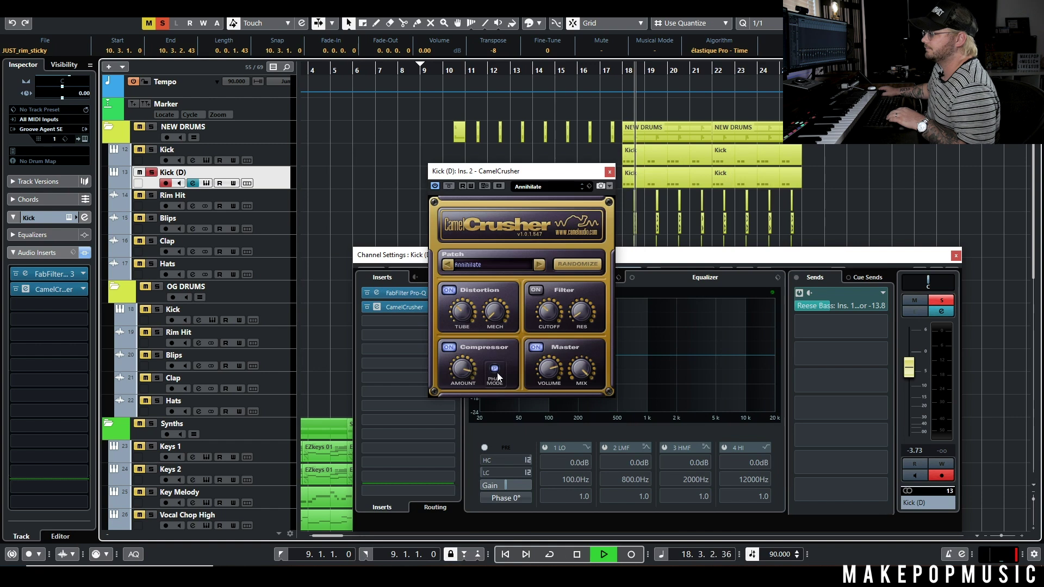
left_click(495, 369)
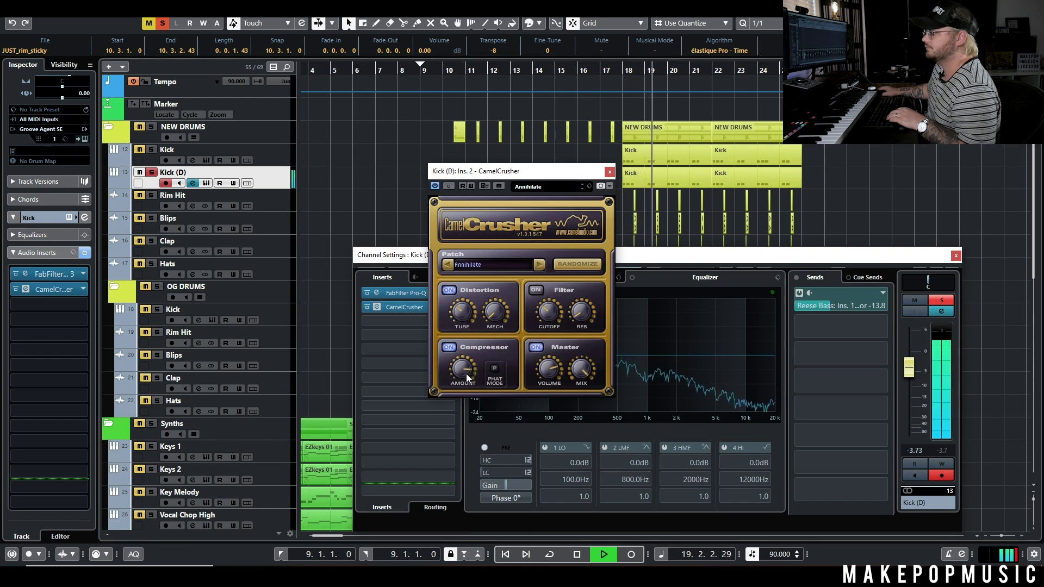
left_click(609, 172)
key("space")
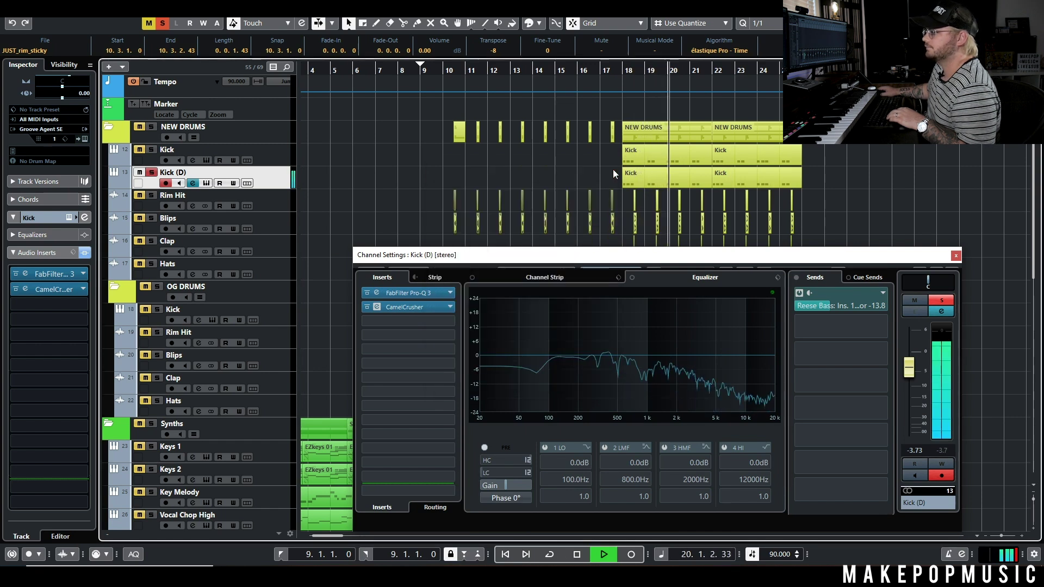
Step: Shorten the Kick (D) sample in Groove Agent SE to about 0.02 s and play it with the original Kick also soloed
left_click(205, 182)
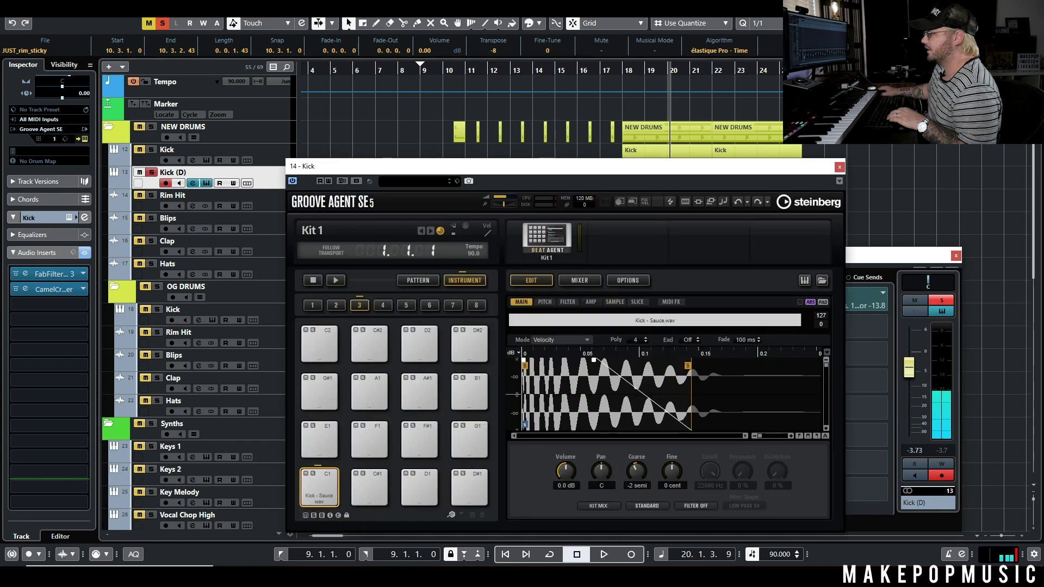
mouse_move(690, 367)
left_mouse_down()
mouse_move(526, 367)
mouse_move(543, 368)
left_mouse_up()
key("space")
left_click(151, 149)
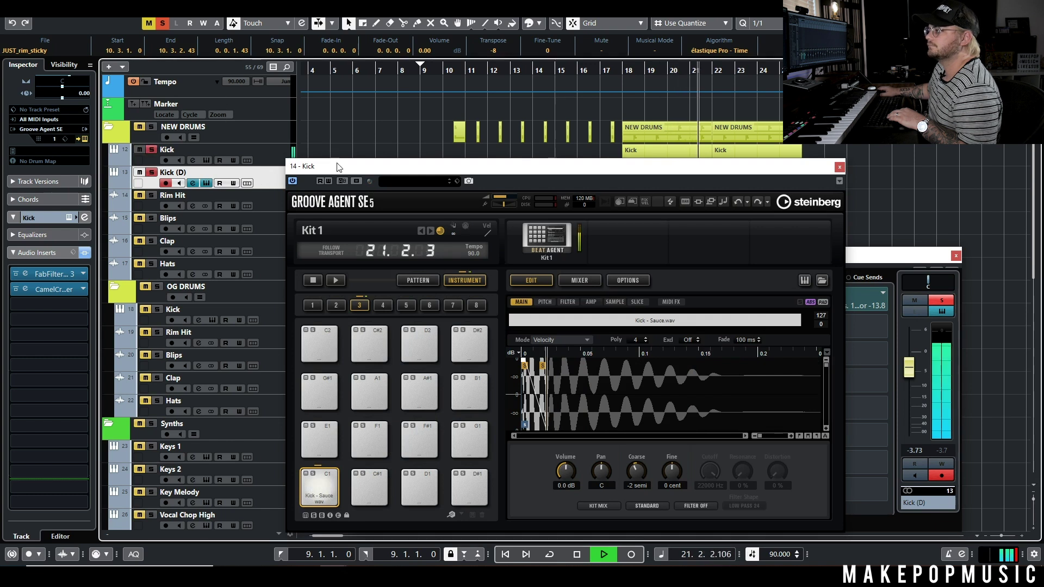
left_click_drag(304, 166, 375, 135)
Step: Reset the Kick (D) pan to centre, stop playback, and close the Groove Agent SE window
left_click_drag(70, 87, 64, 87)
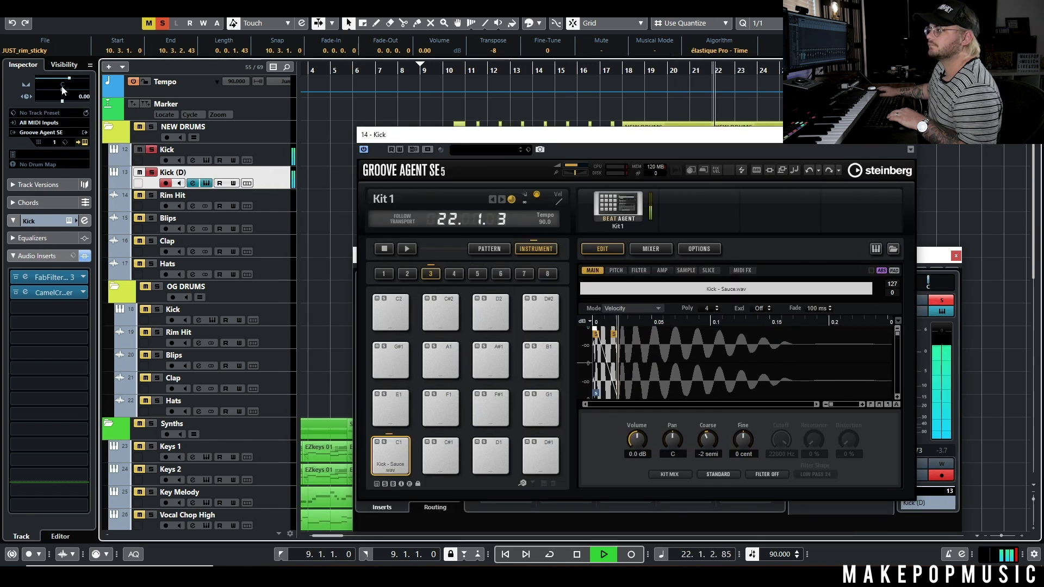
left_click(63, 87, "ctrl")
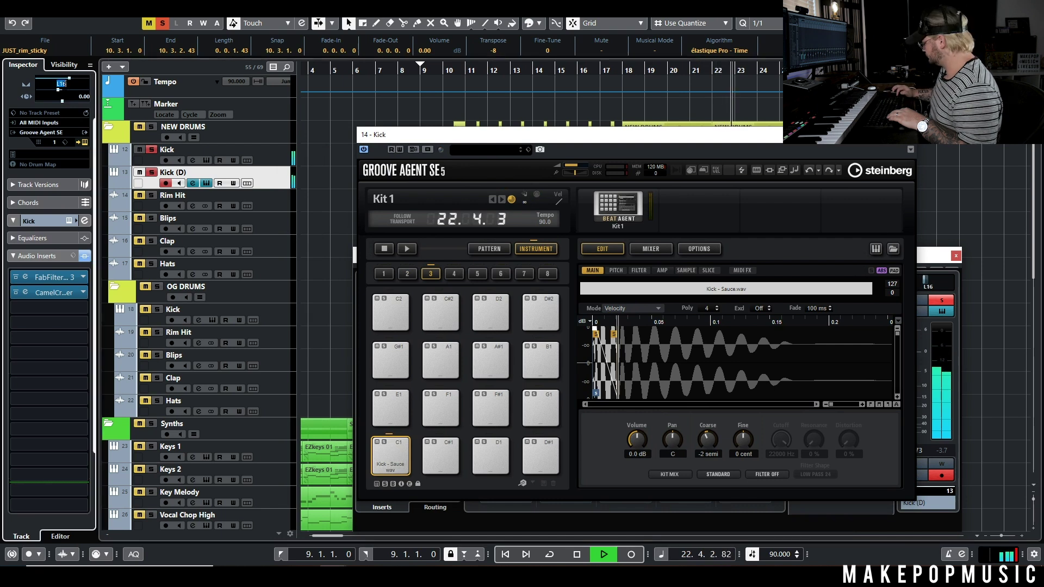
key("space")
left_click(909, 135)
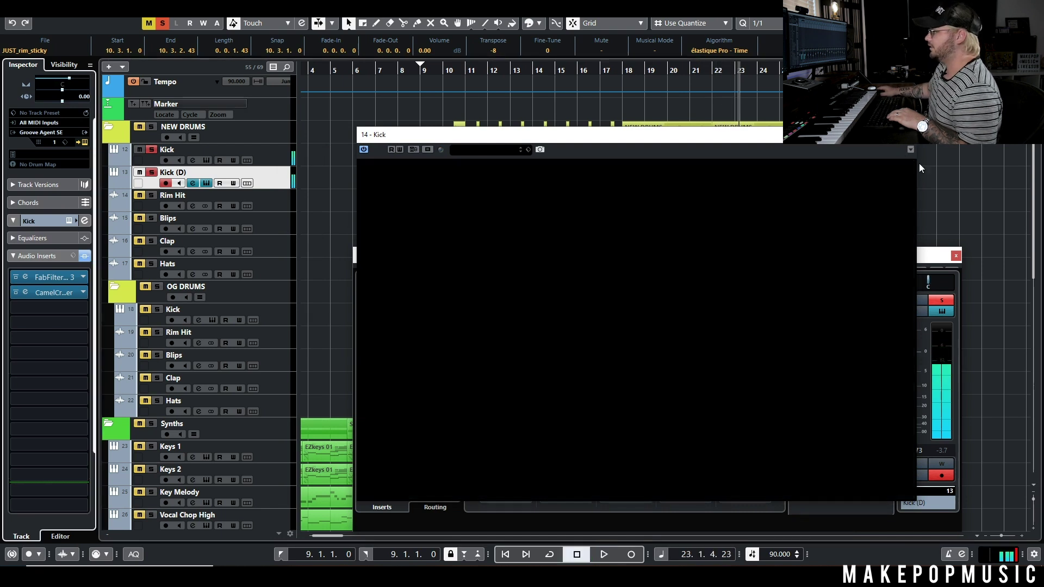
Step: Set the Kick (D) level to -25.4 dB and play both kicks with the Kick (D) layer soloed and unsoloed
left_click_drag(906, 403, 907, 416)
key("space")
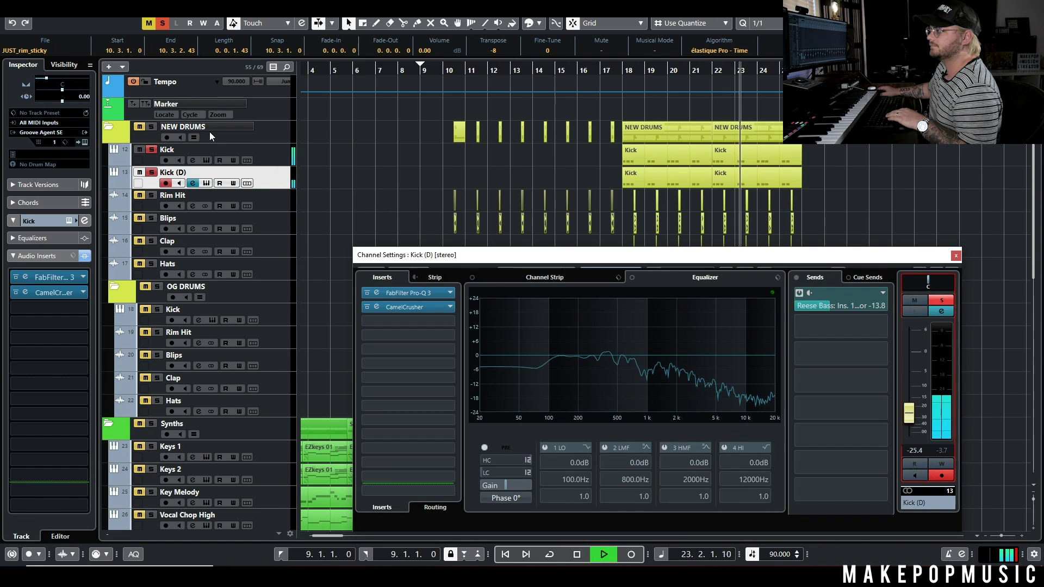
left_click(153, 172)
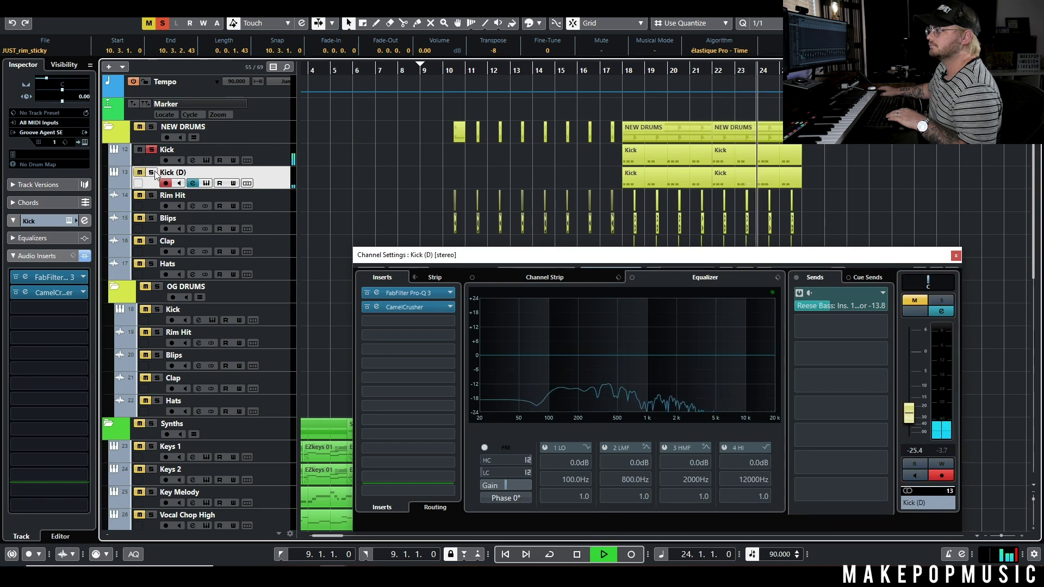
left_click(152, 172)
Step: Rename Kick (D) as Kick Top End and set its level to -18.8 dB in the full mix
double_click(174, 173)
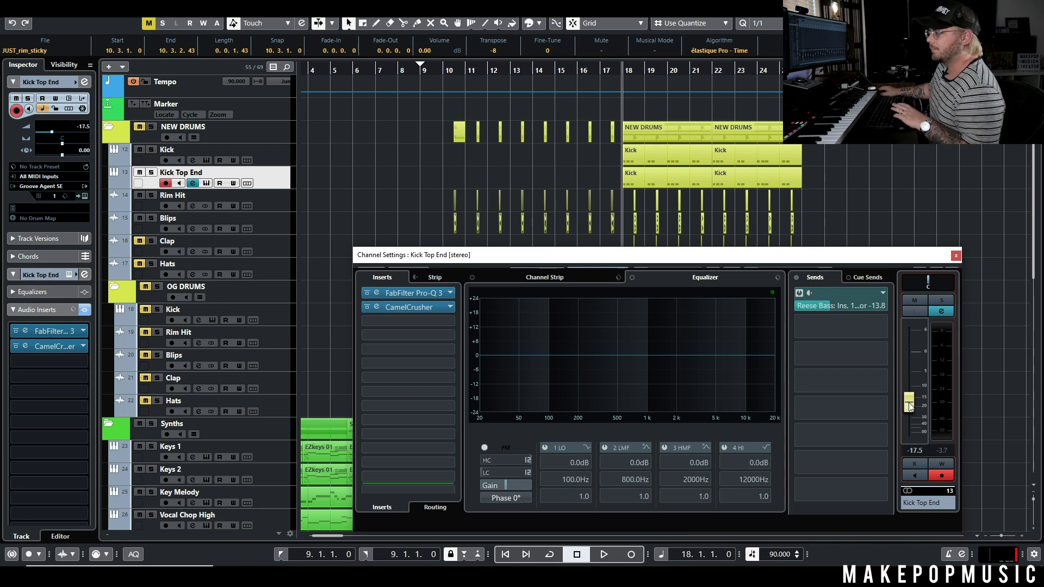
left_click_drag(911, 408, 911, 412)
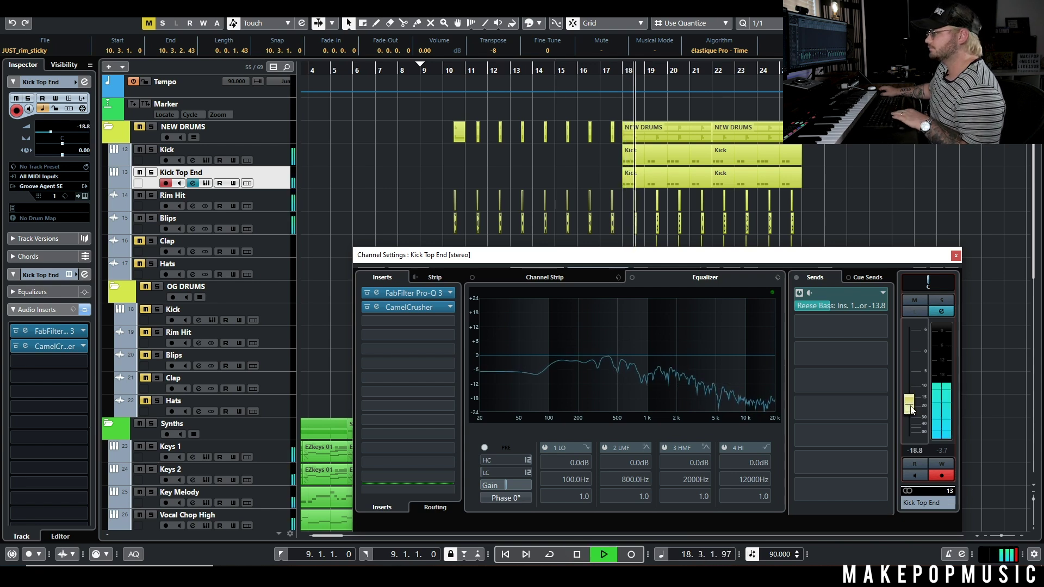
Step: Compare the beat with Kick Top End muted and unmuted, lower its level to -29.9 dB, and close the channel settings
left_click(140, 173)
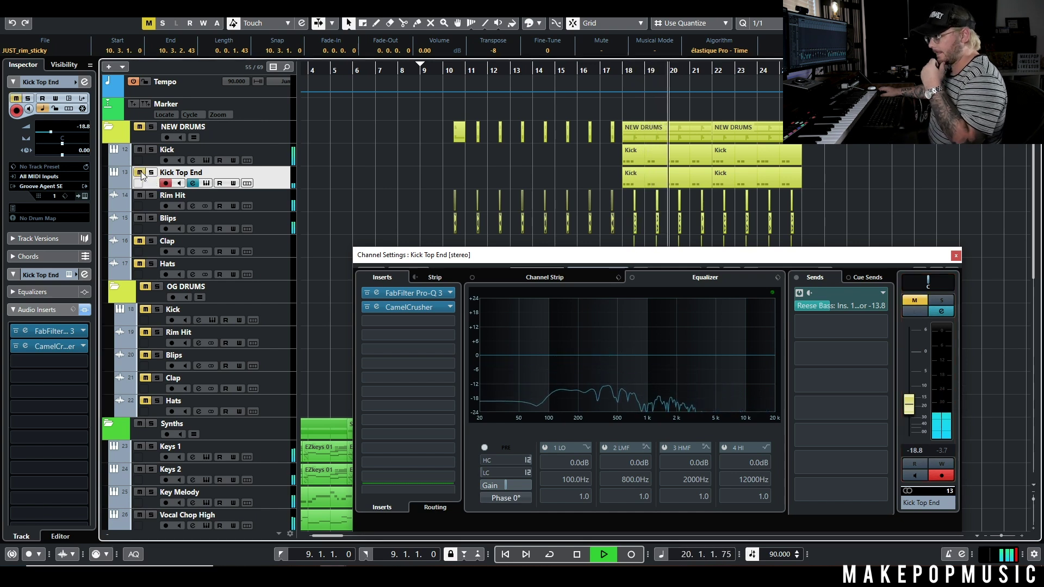
left_click(141, 172)
key("space")
left_click_drag(909, 405, 913, 420)
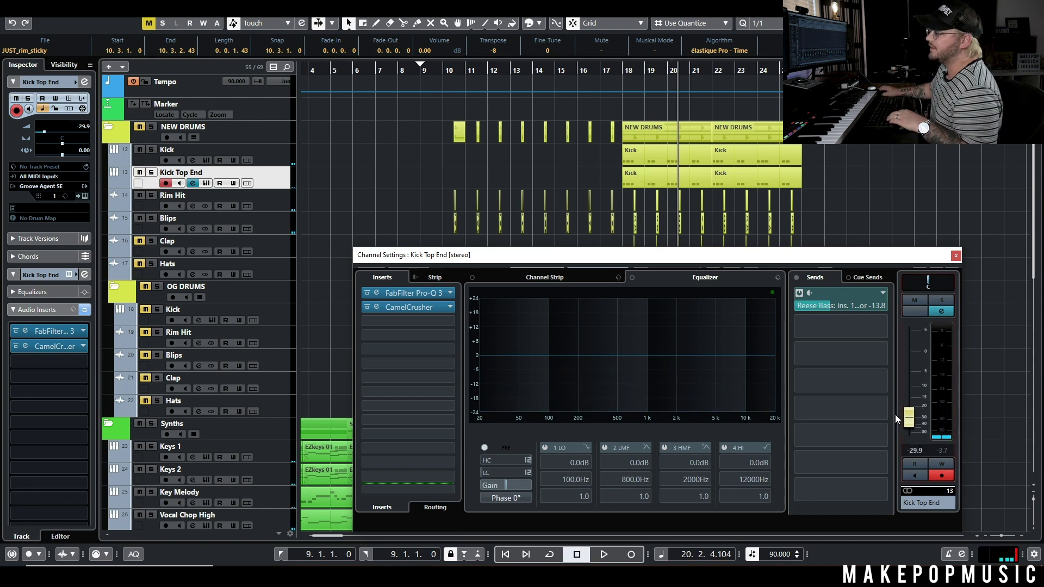
left_click(955, 256)
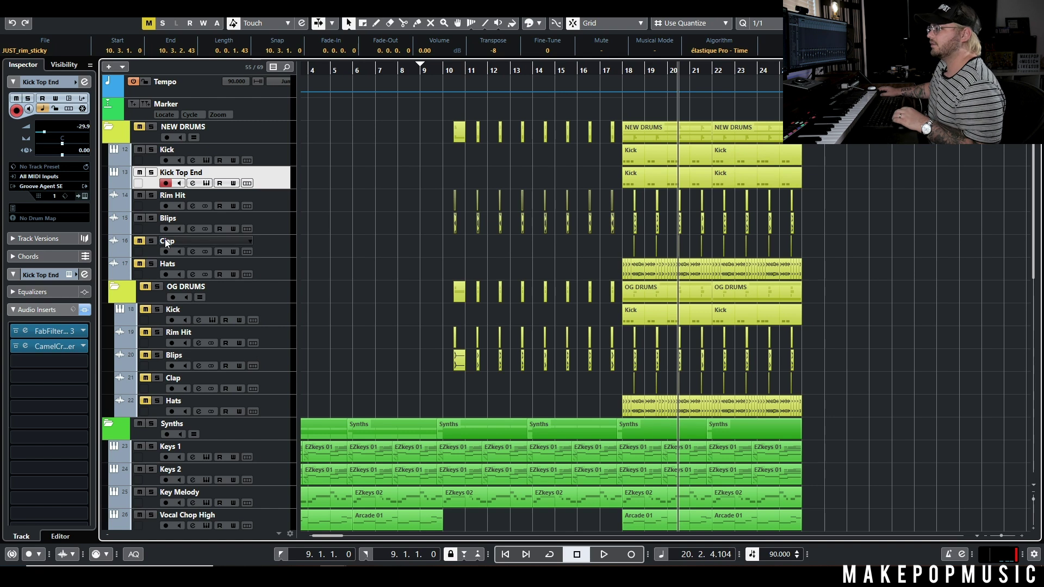
Step: Select the Clap track in NEW DRUMS, play the beat from bar 18 without it, and unmute it
left_click(130, 245)
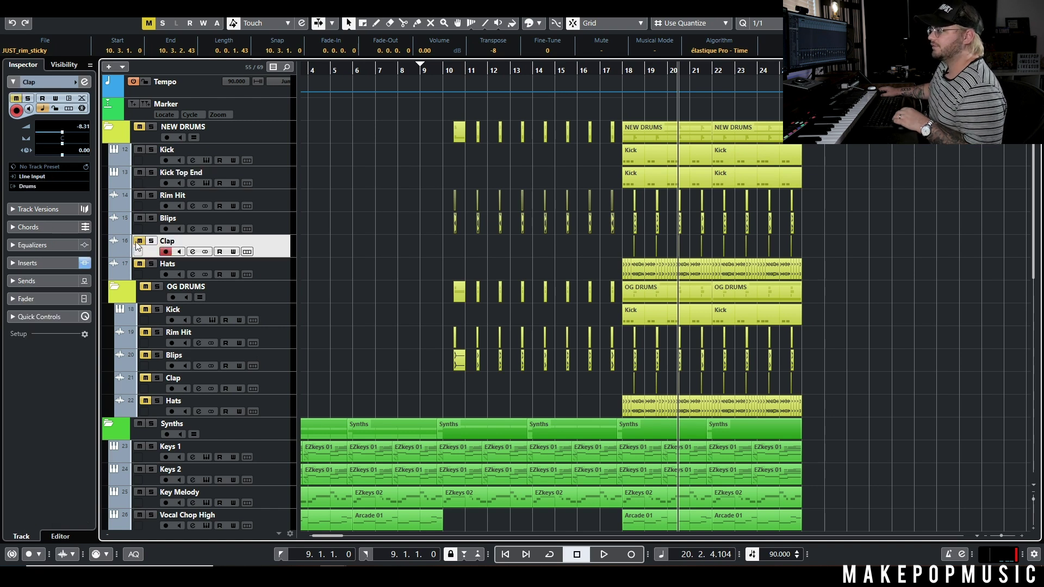
scroll(579, 253, "up", 3)
scroll(649, 239, "right", 3)
left_click(578, 69)
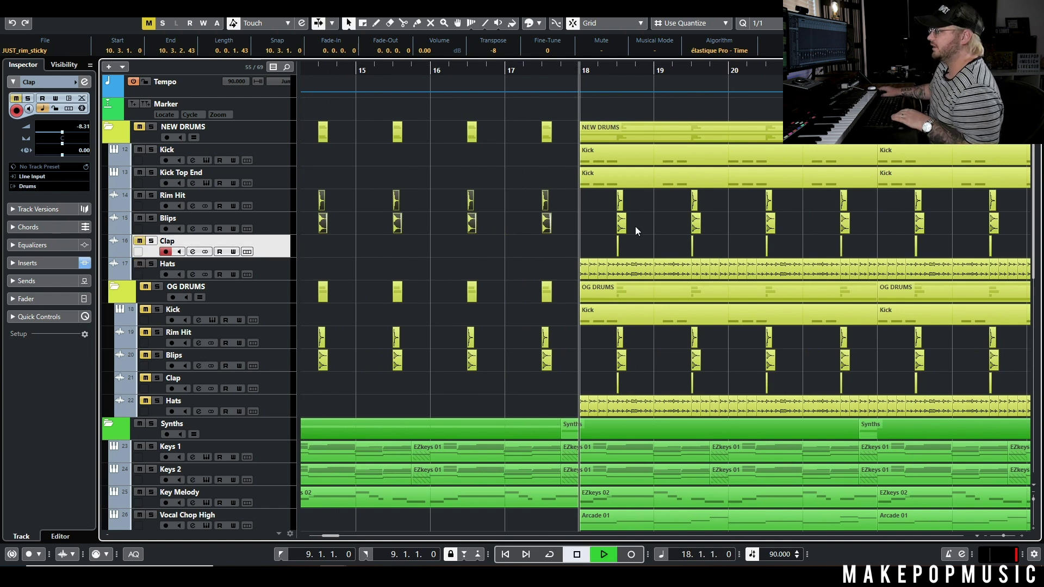
key("space")
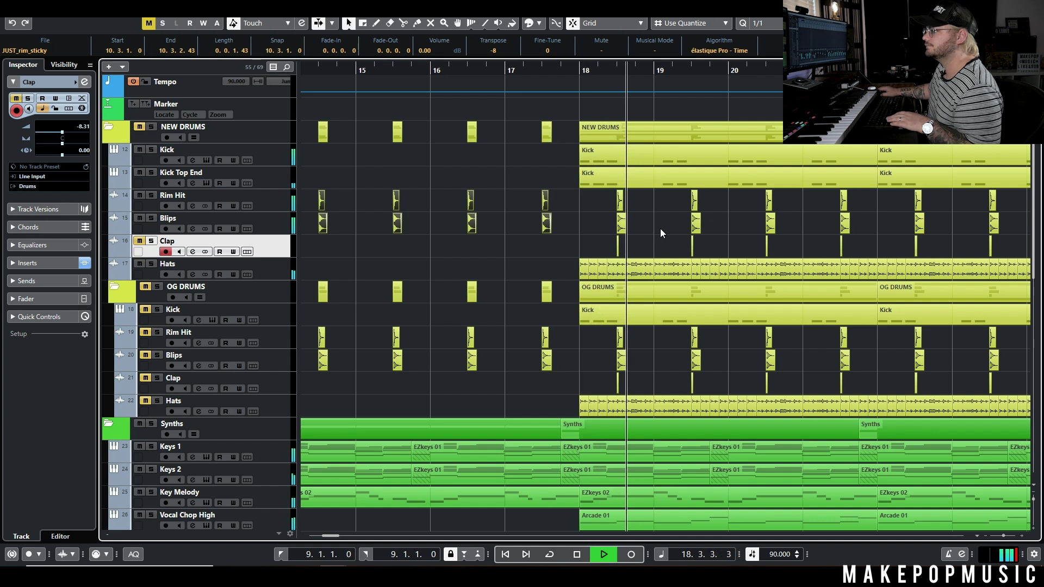
key("g")
key("f")
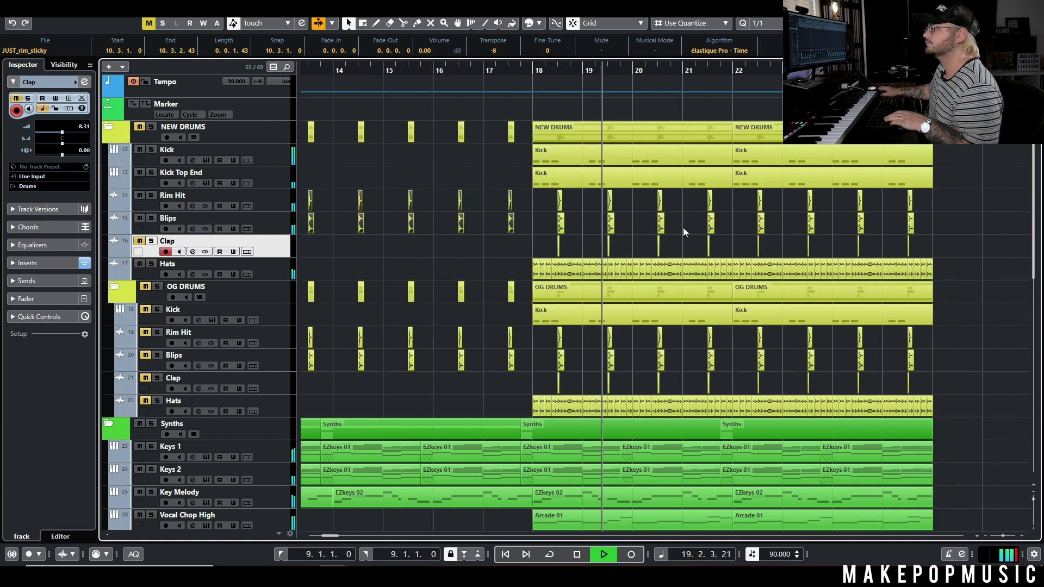
key("space")
key("f")
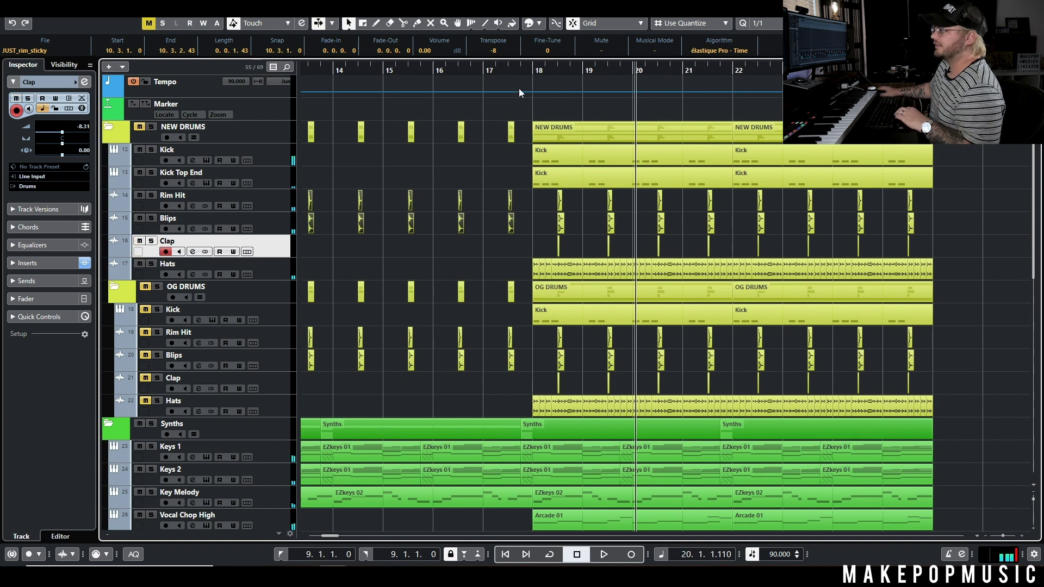
Step: Play from bar 18 and lower the Clap volume to -9.45 dB
left_click(527, 68)
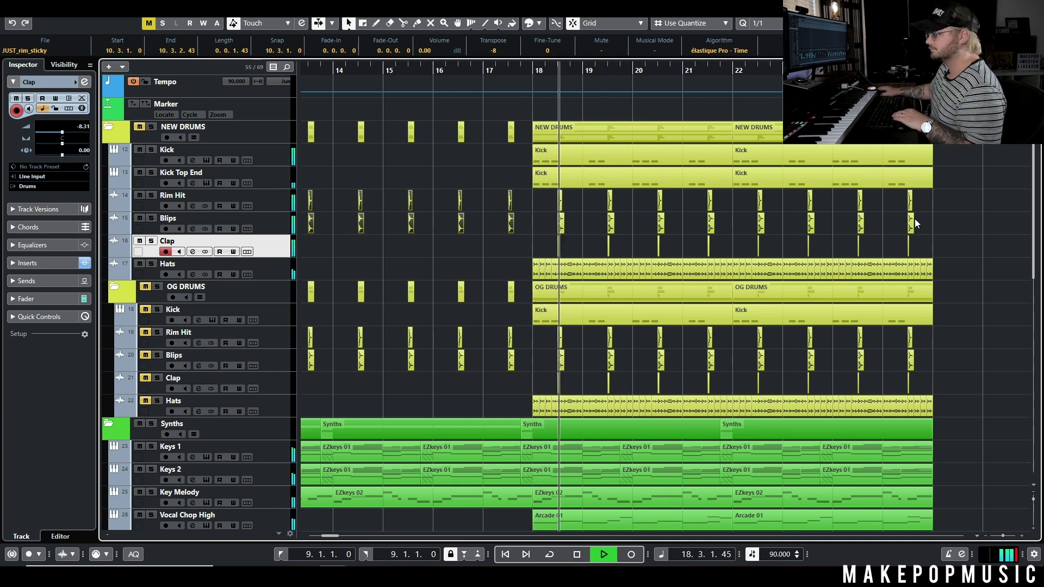
left_click_drag(73, 129, 68, 130)
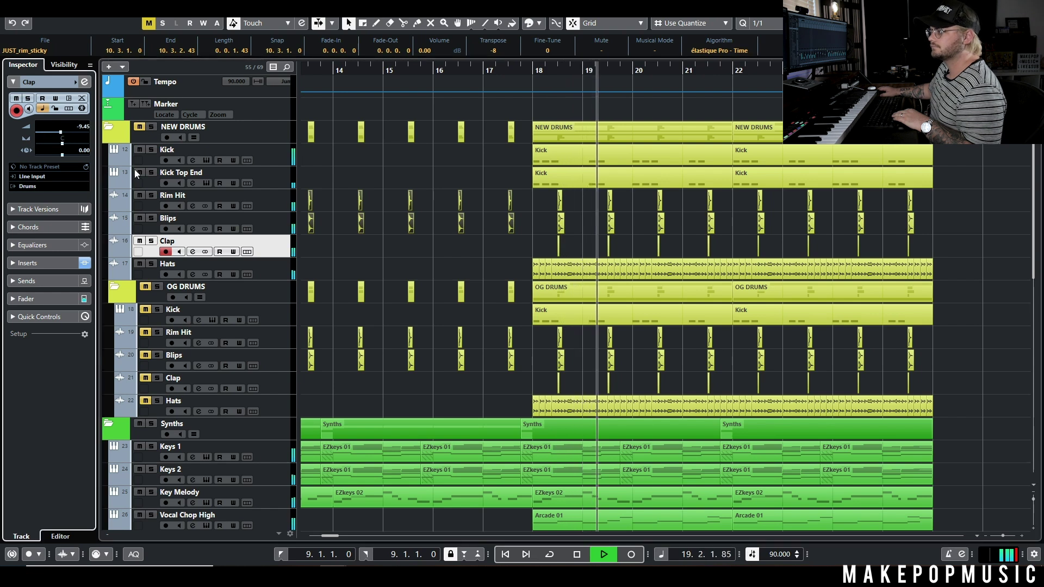
Step: Solo Clap, open its channel settings, and insert FabFilter Pro-Q 3 after FabFilter Pro-R
left_click(151, 241)
left_click(193, 251)
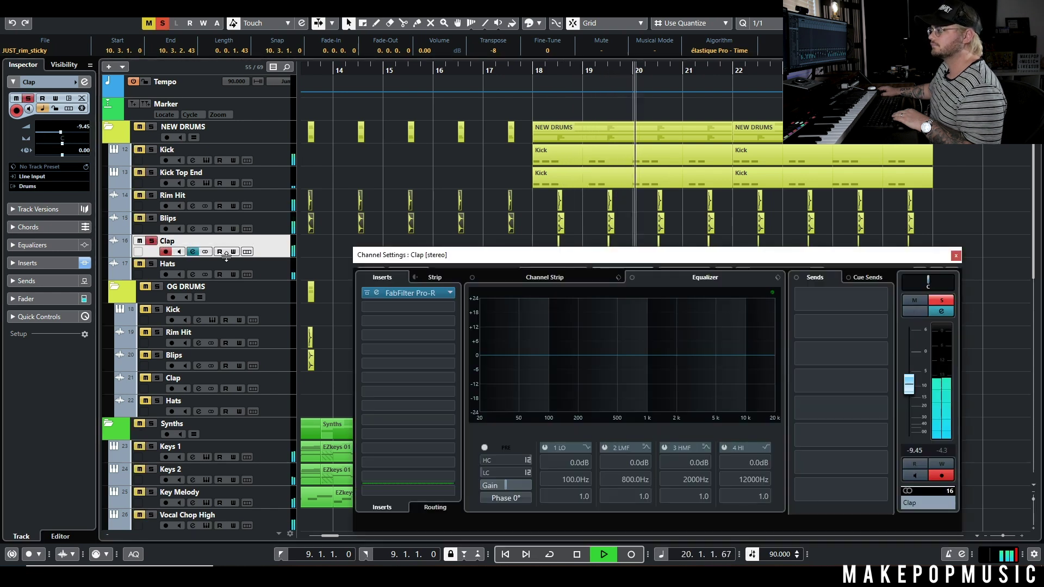
left_click(407, 306)
type("pro")
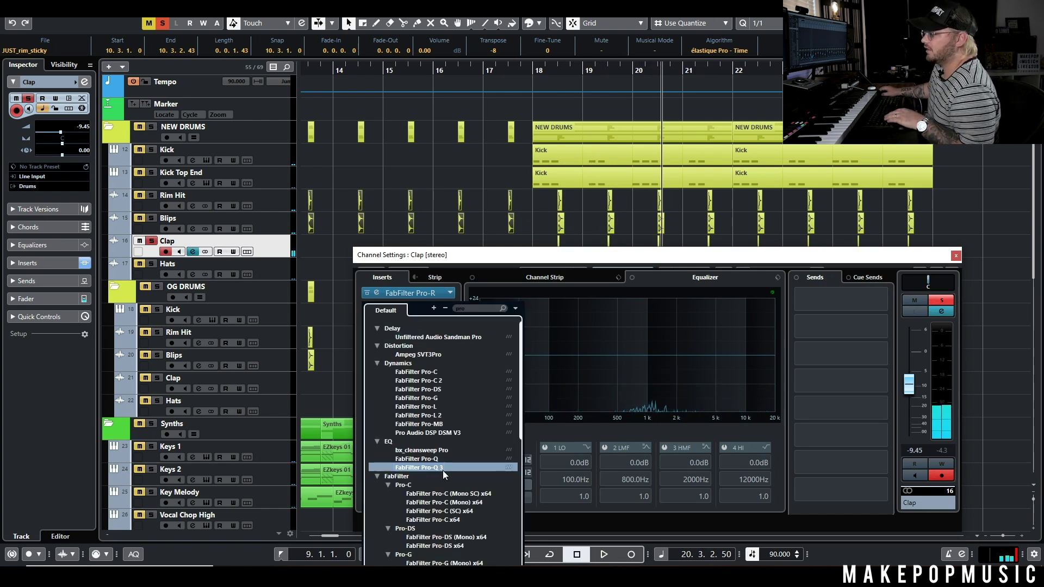
left_click(443, 470)
Step: Add a bell cut of about -5.06 dB at 2943.3 Hz in Pro-Q 3 and narrow it to Q 13.24 during playback
left_click(540, 159)
left_click_drag(541, 182, 539, 182)
scroll(539, 183, "up", 4)
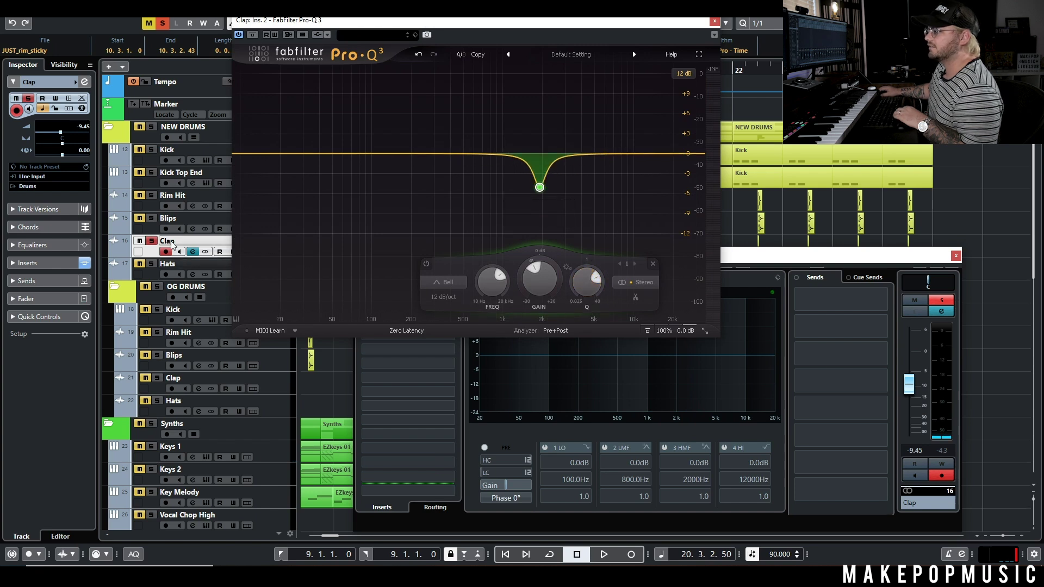
key("space")
left_click_drag(555, 206, 581, 206)
left_click_drag(645, 20, 616, 72)
left_click_drag(547, 257, 550, 260)
left_click_drag(575, 317, 575, 315)
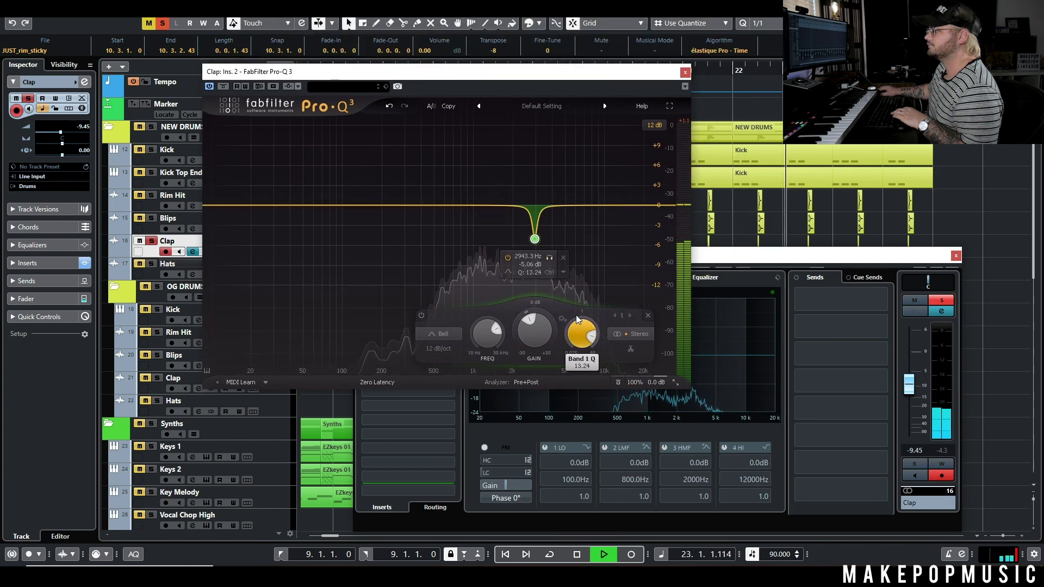
Step: Set the Clap's EQ cut to about -11.43 dB at 3238.4 Hz with Q 2.970, close Pro-Q 3, and stop playback
left_click_drag(535, 240, 573, 356)
left_click(556, 250)
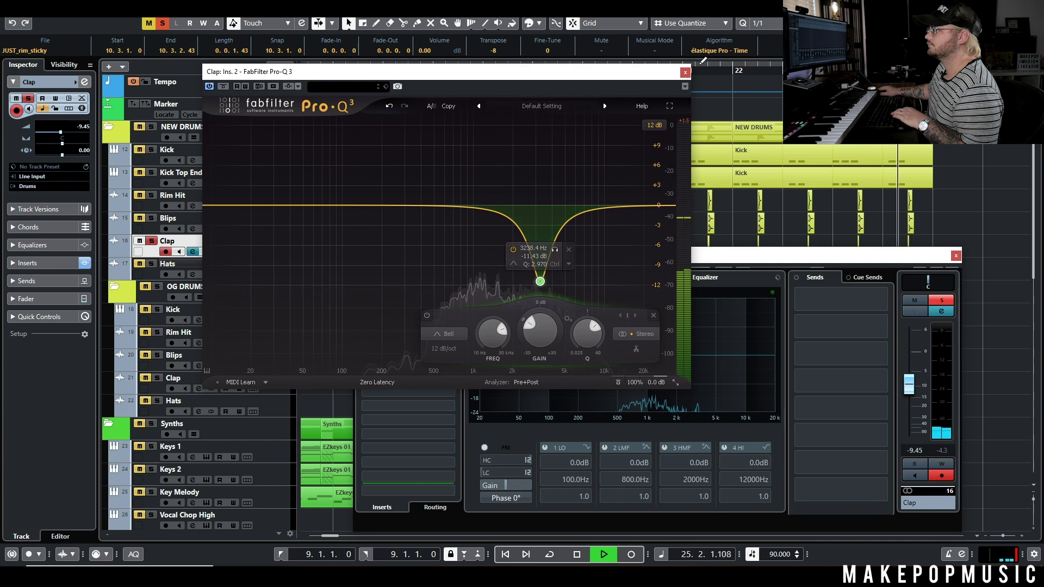
left_click(685, 72)
key("space")
Step: Play from bar 18 with the NEW DRUMS folder soloed and reduce the Clap's EQ cut to about -6.37 dB at 3207.6 Hz
left_click(525, 76)
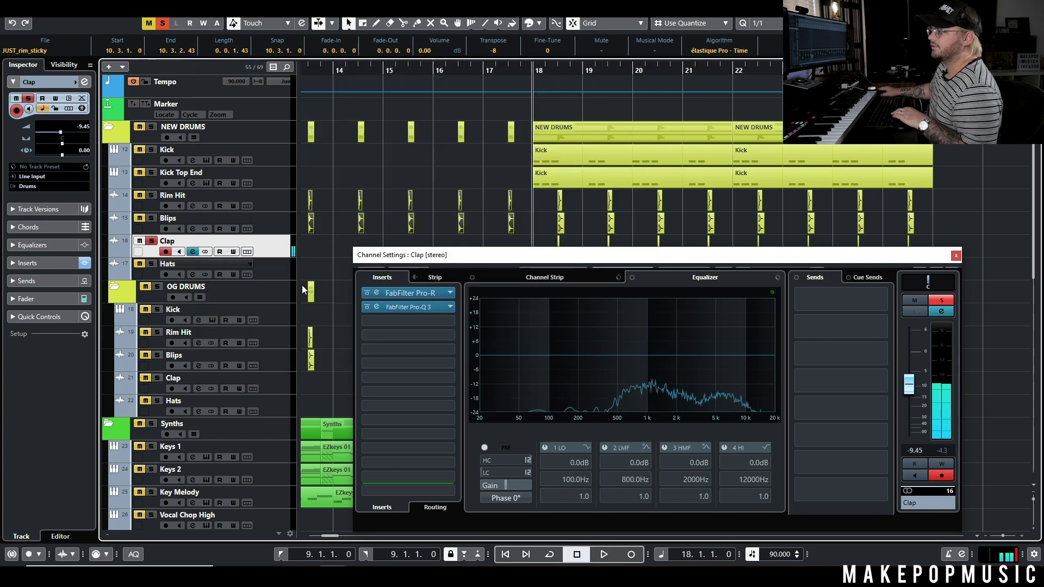
key("space")
left_click(152, 126)
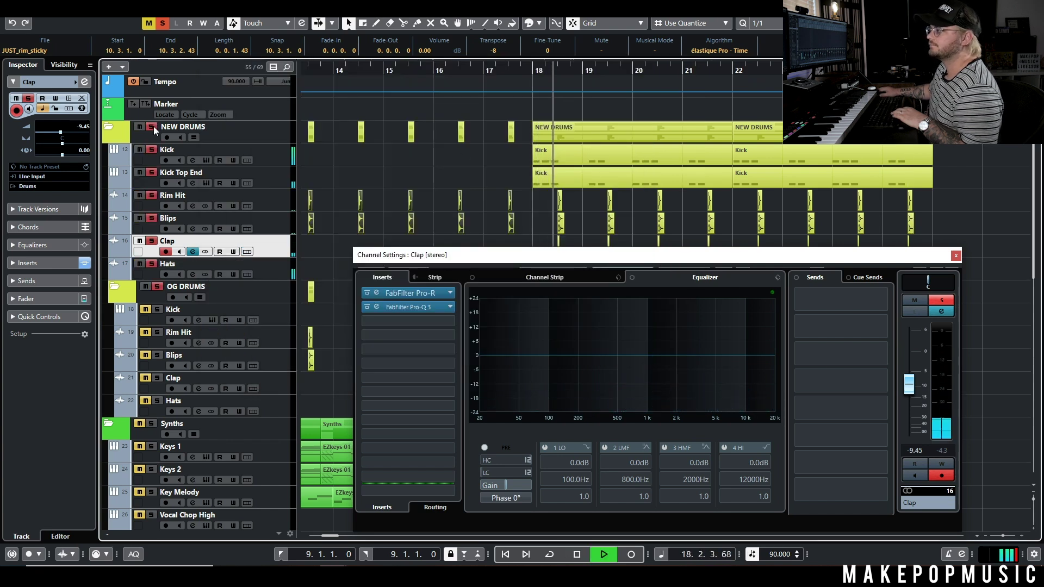
left_click(412, 307)
left_click_drag(538, 205, 542, 253)
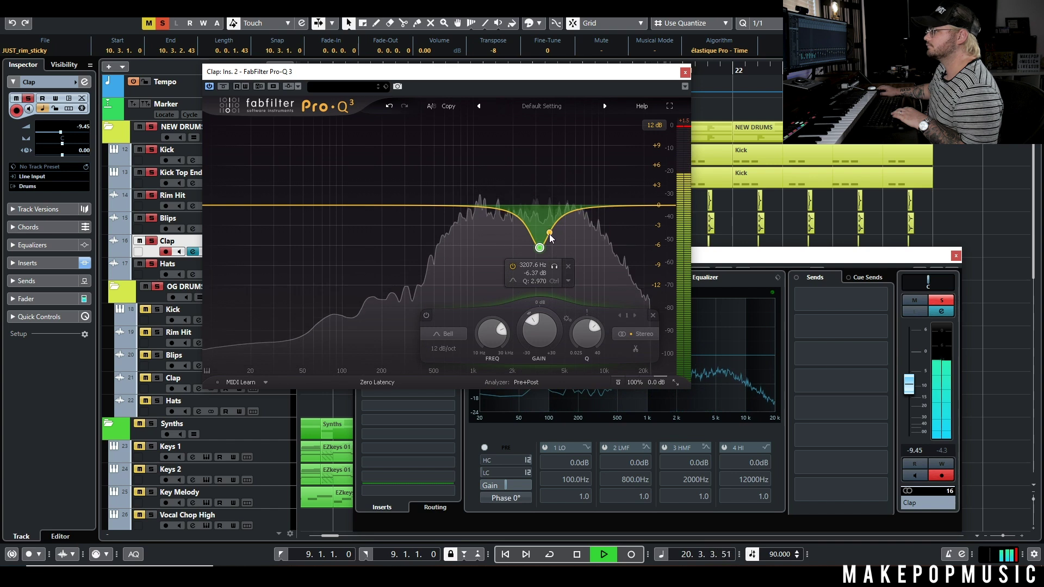
Step: Deactivate all solos, set the Clap's EQ cut to about -5.39 dB at 3146.9 Hz, and close the plug-in and channel settings
left_click(162, 23)
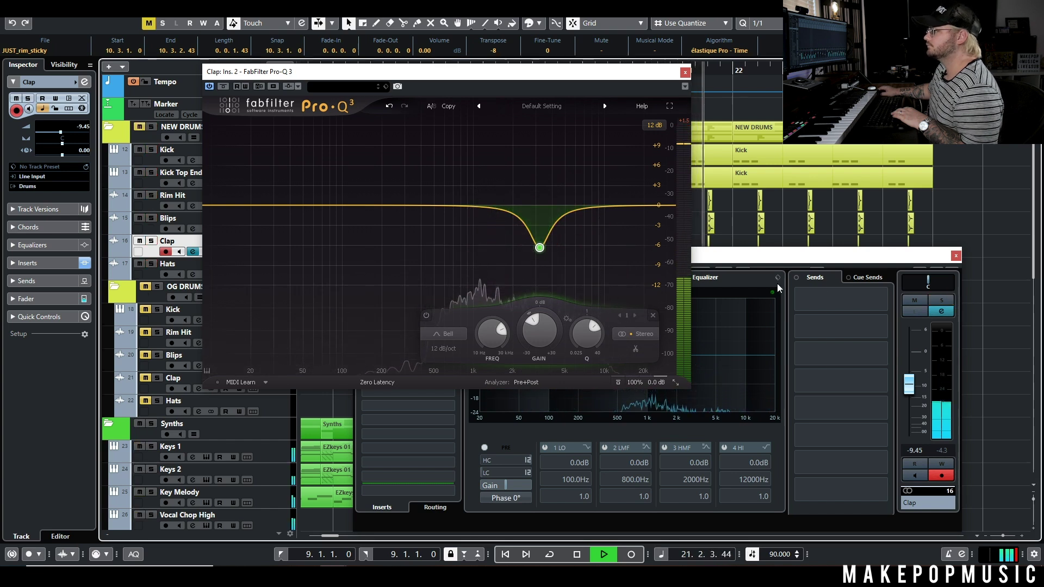
left_click_drag(539, 248, 539, 241)
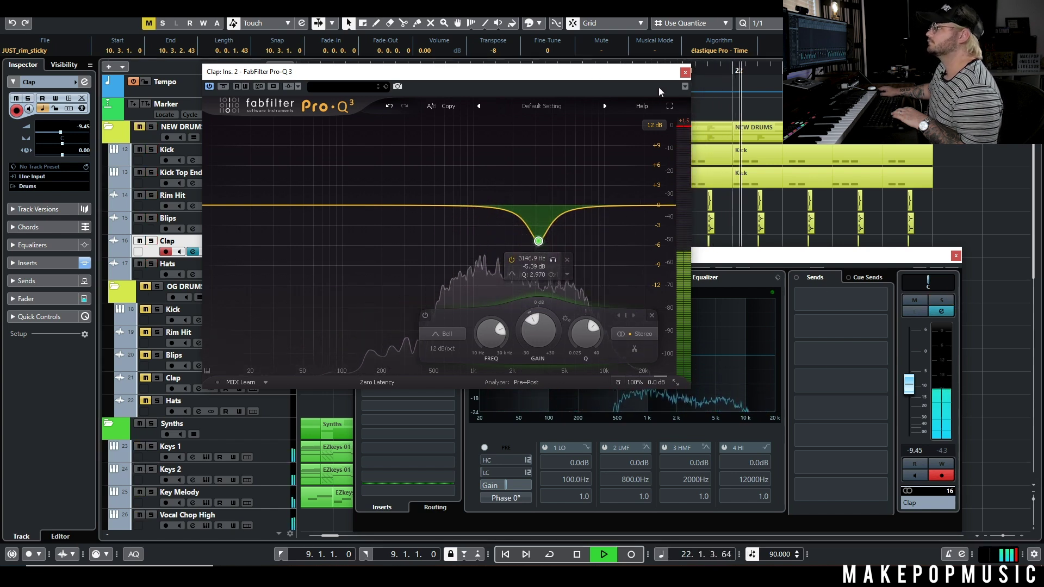
left_click(685, 73)
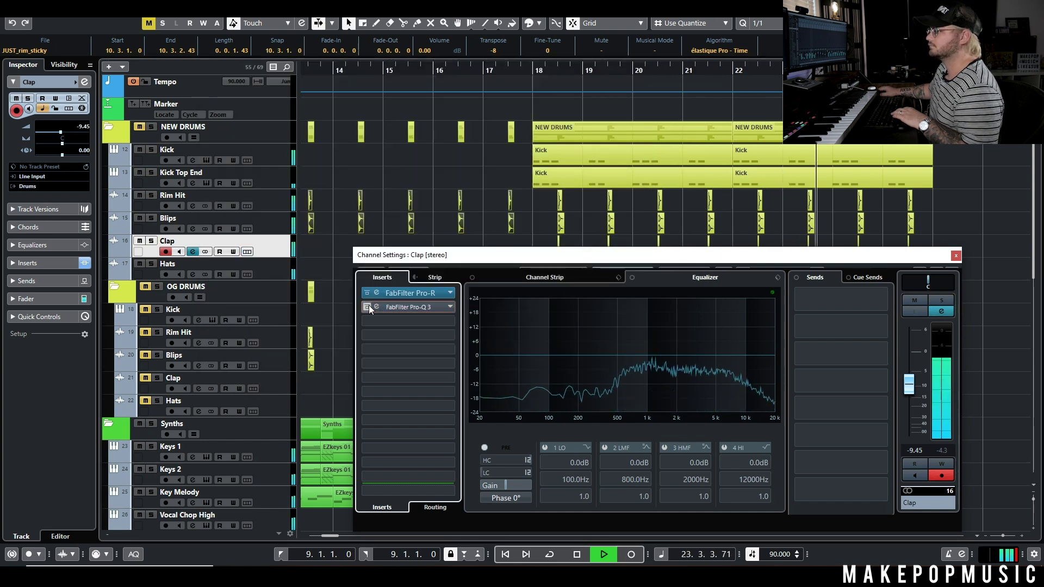
key("space")
left_click(955, 256)
left_click(964, 255)
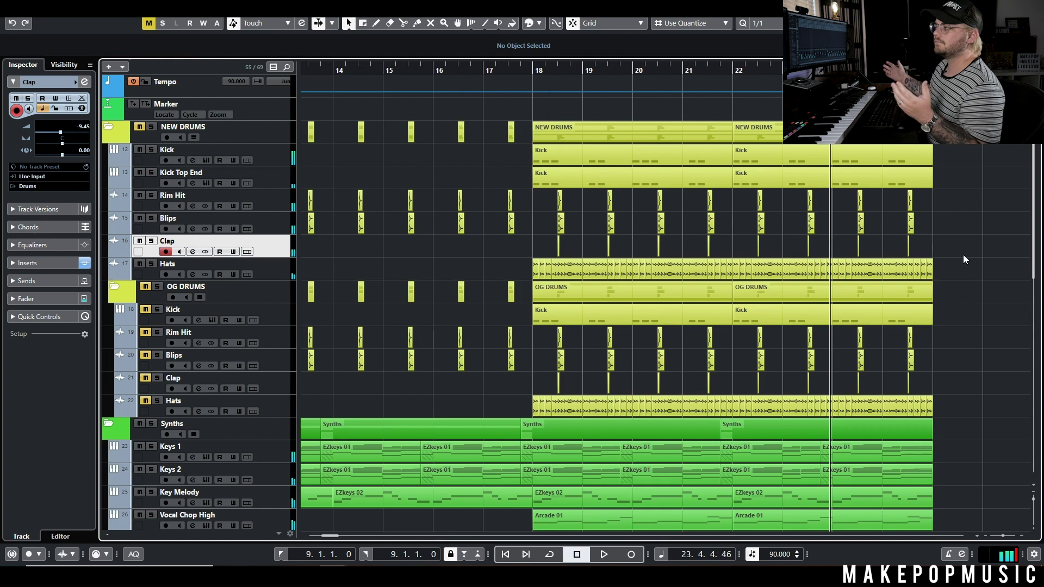